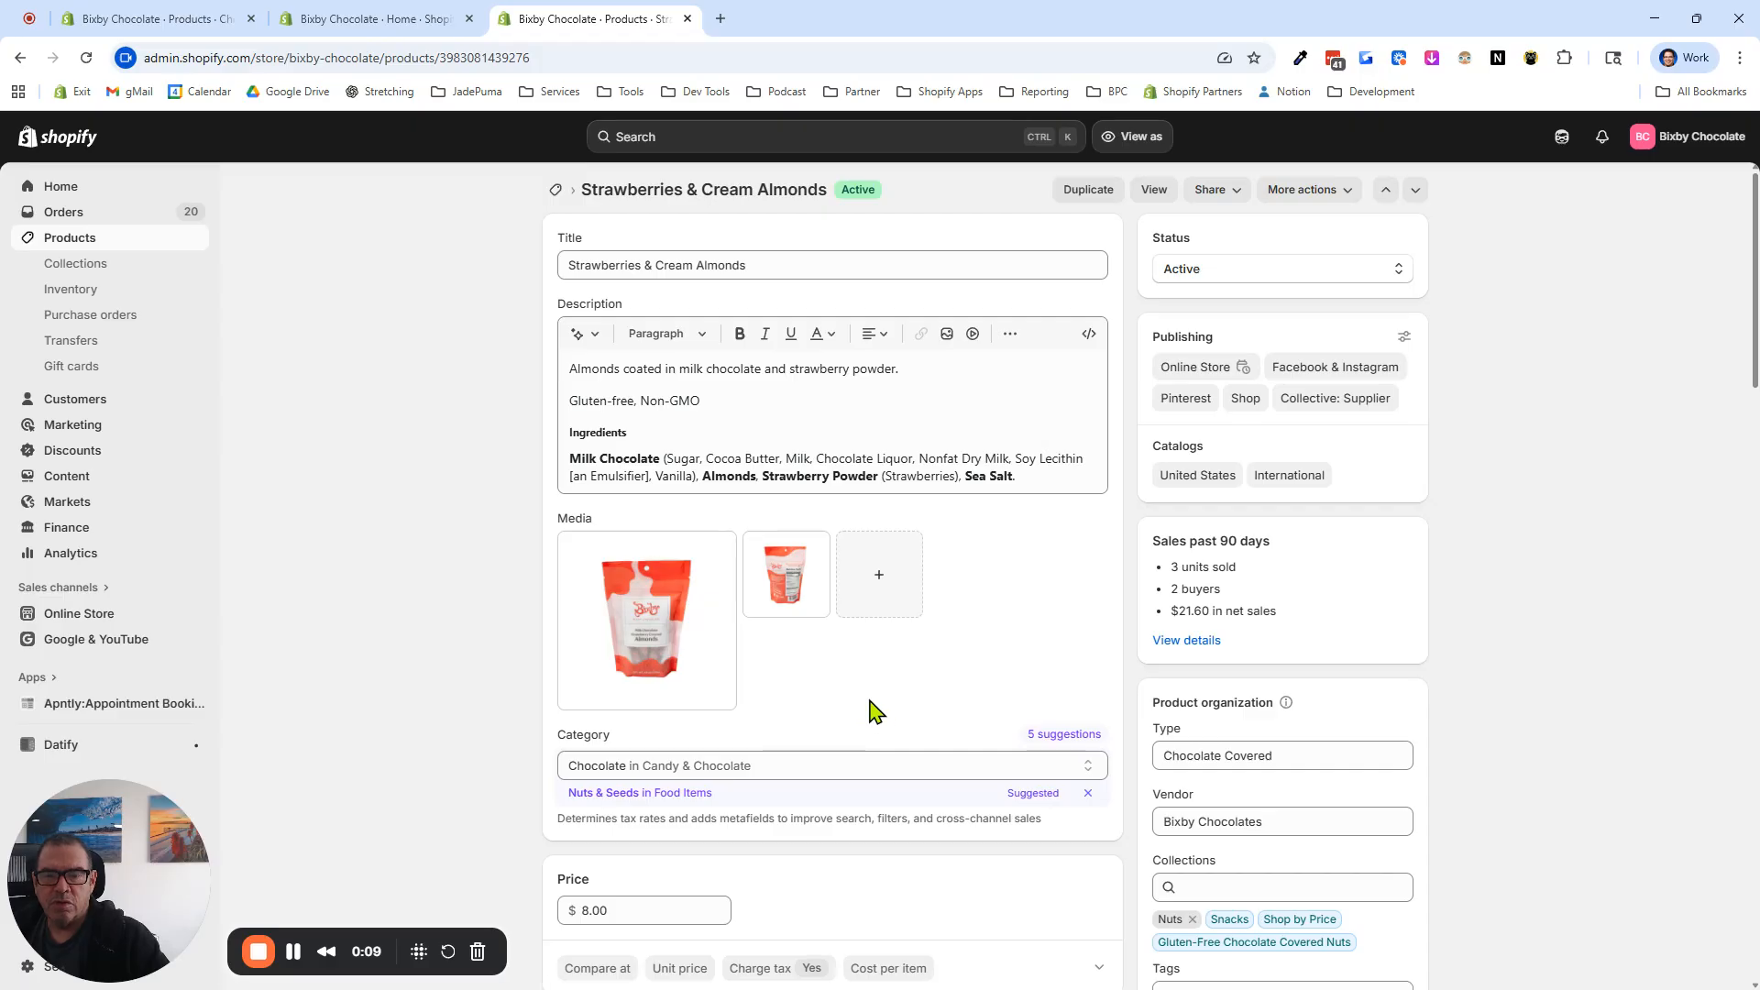
Examine the Strawberries & Cream Almonds product's category and its category metafields and product metafields sections.
{"action": "left_click", "coordinate": [601, 765]}
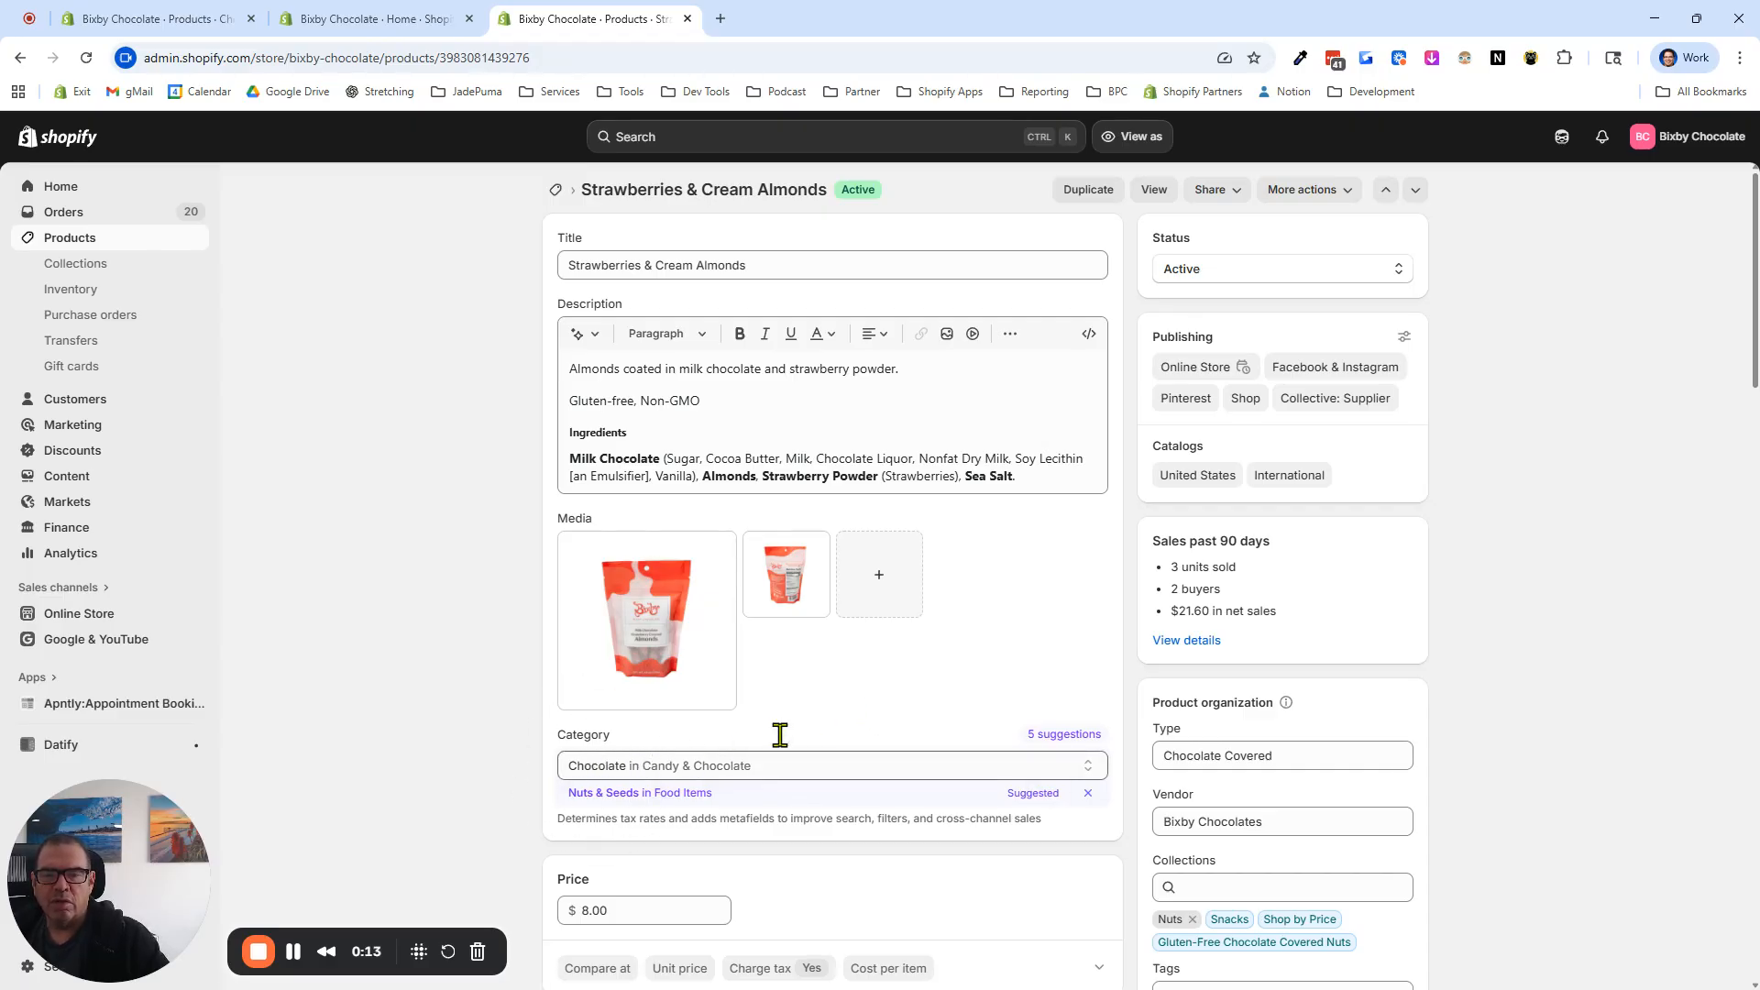
{"action": "scroll", "coordinate": [1100, 568], "scroll_direction": "down", "scroll_amount": 3}
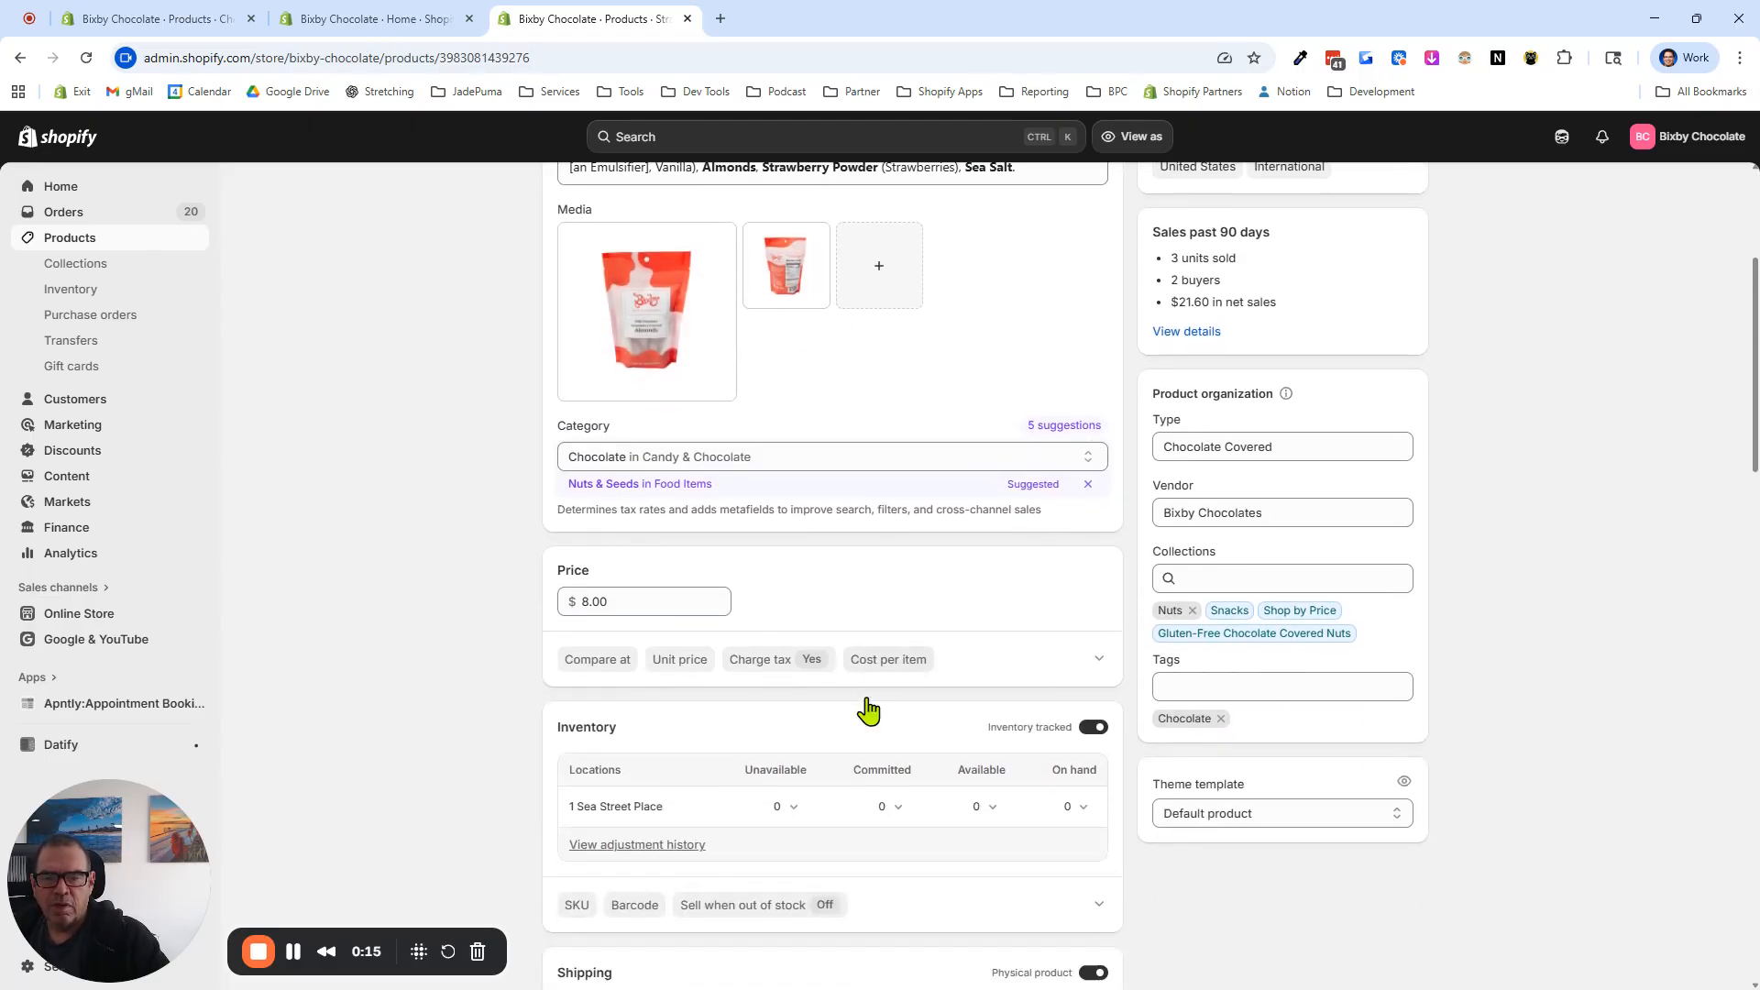
{"action": "scroll", "coordinate": [868, 710], "scroll_direction": "down", "scroll_amount": 8}
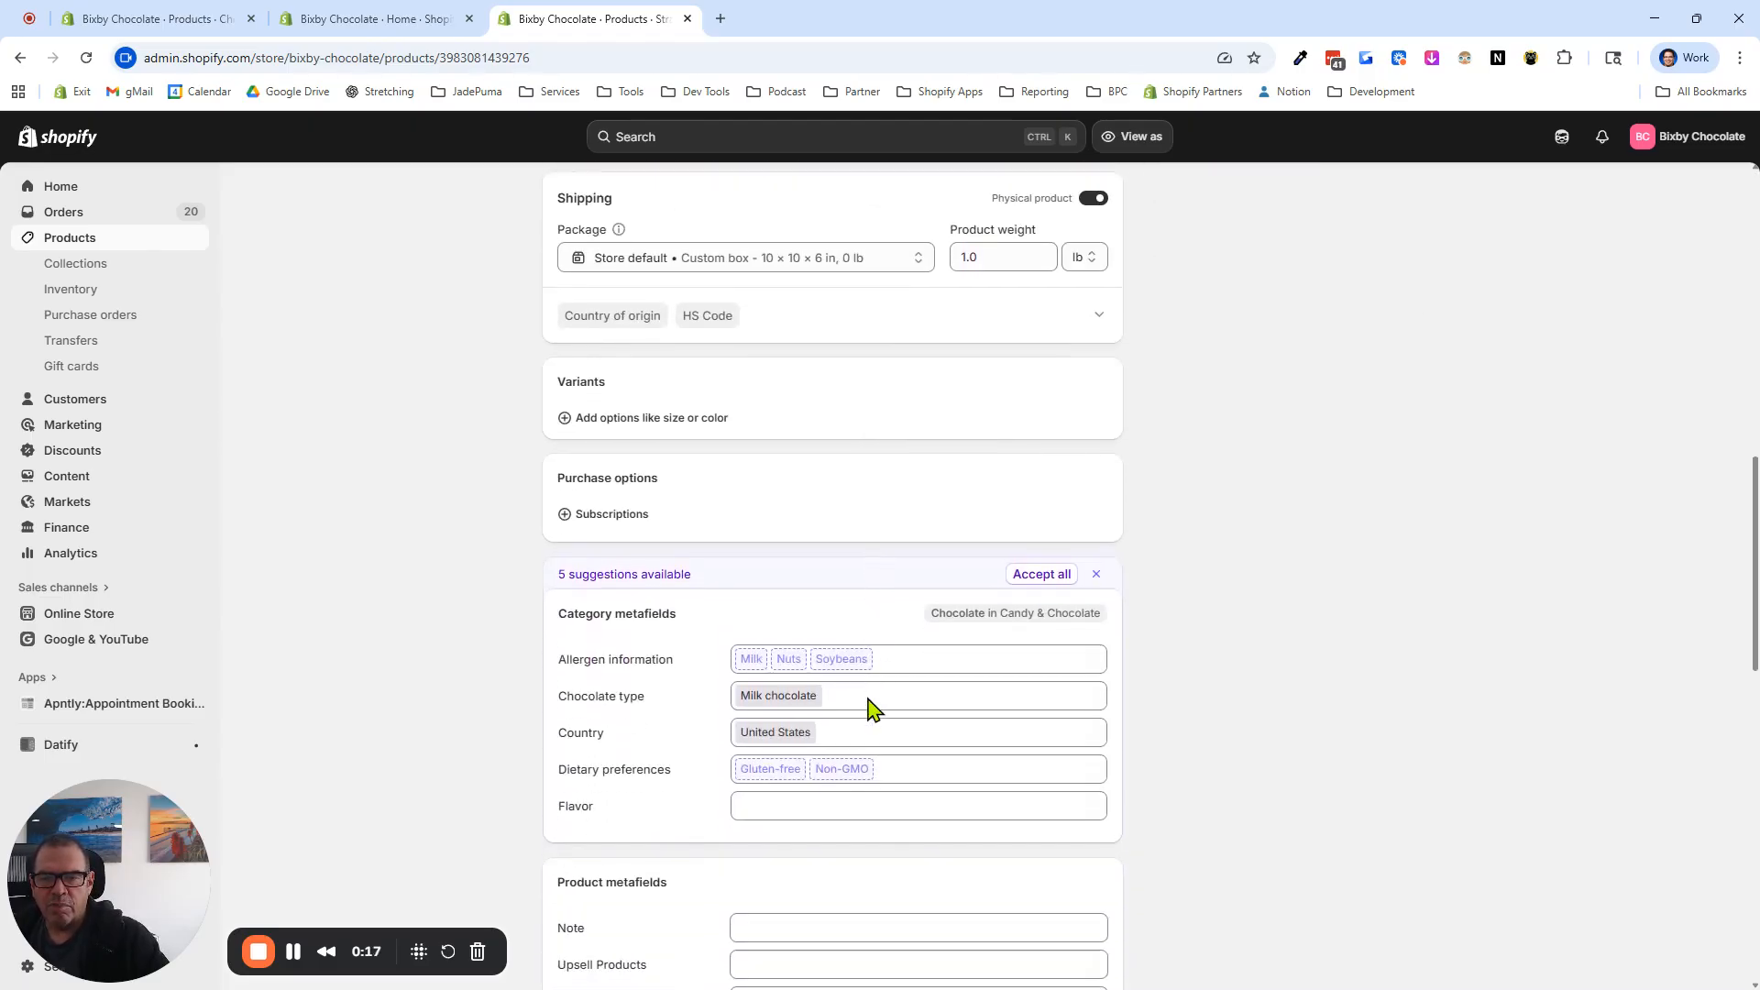
{"action": "scroll", "coordinate": [868, 711], "scroll_direction": "down", "scroll_amount": 1}
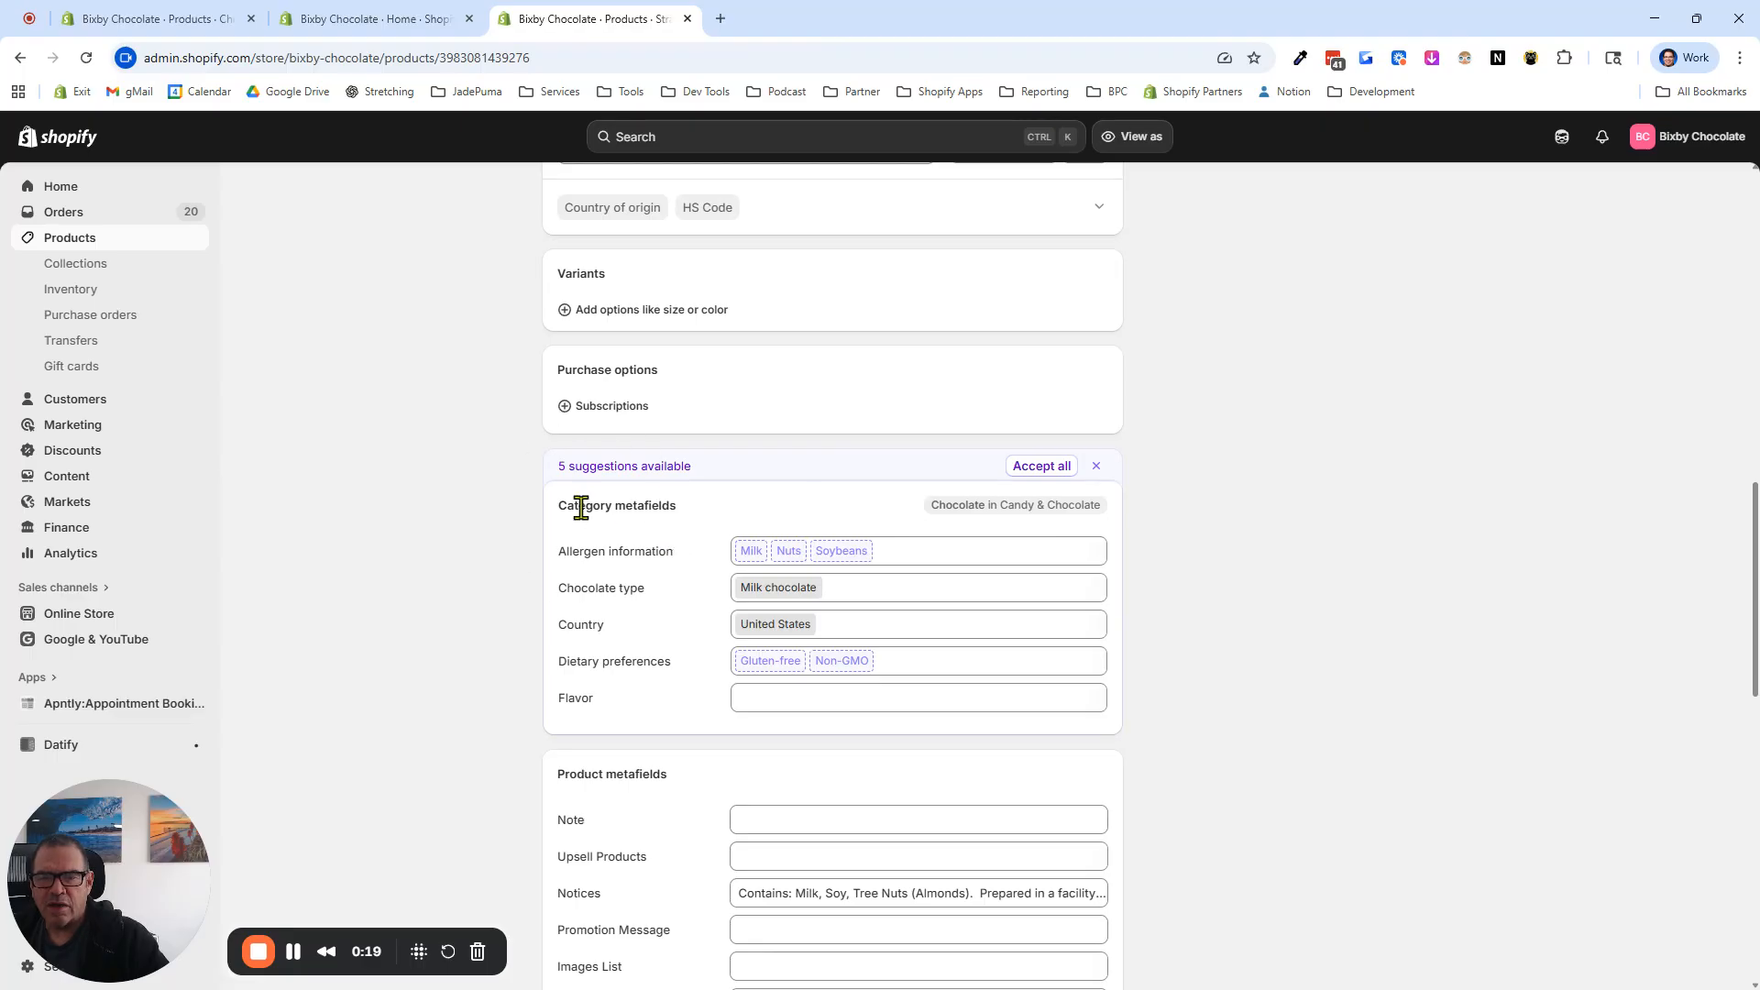
{"action": "left_click_drag", "start_coordinate": [559, 505], "coordinate": [690, 518]}
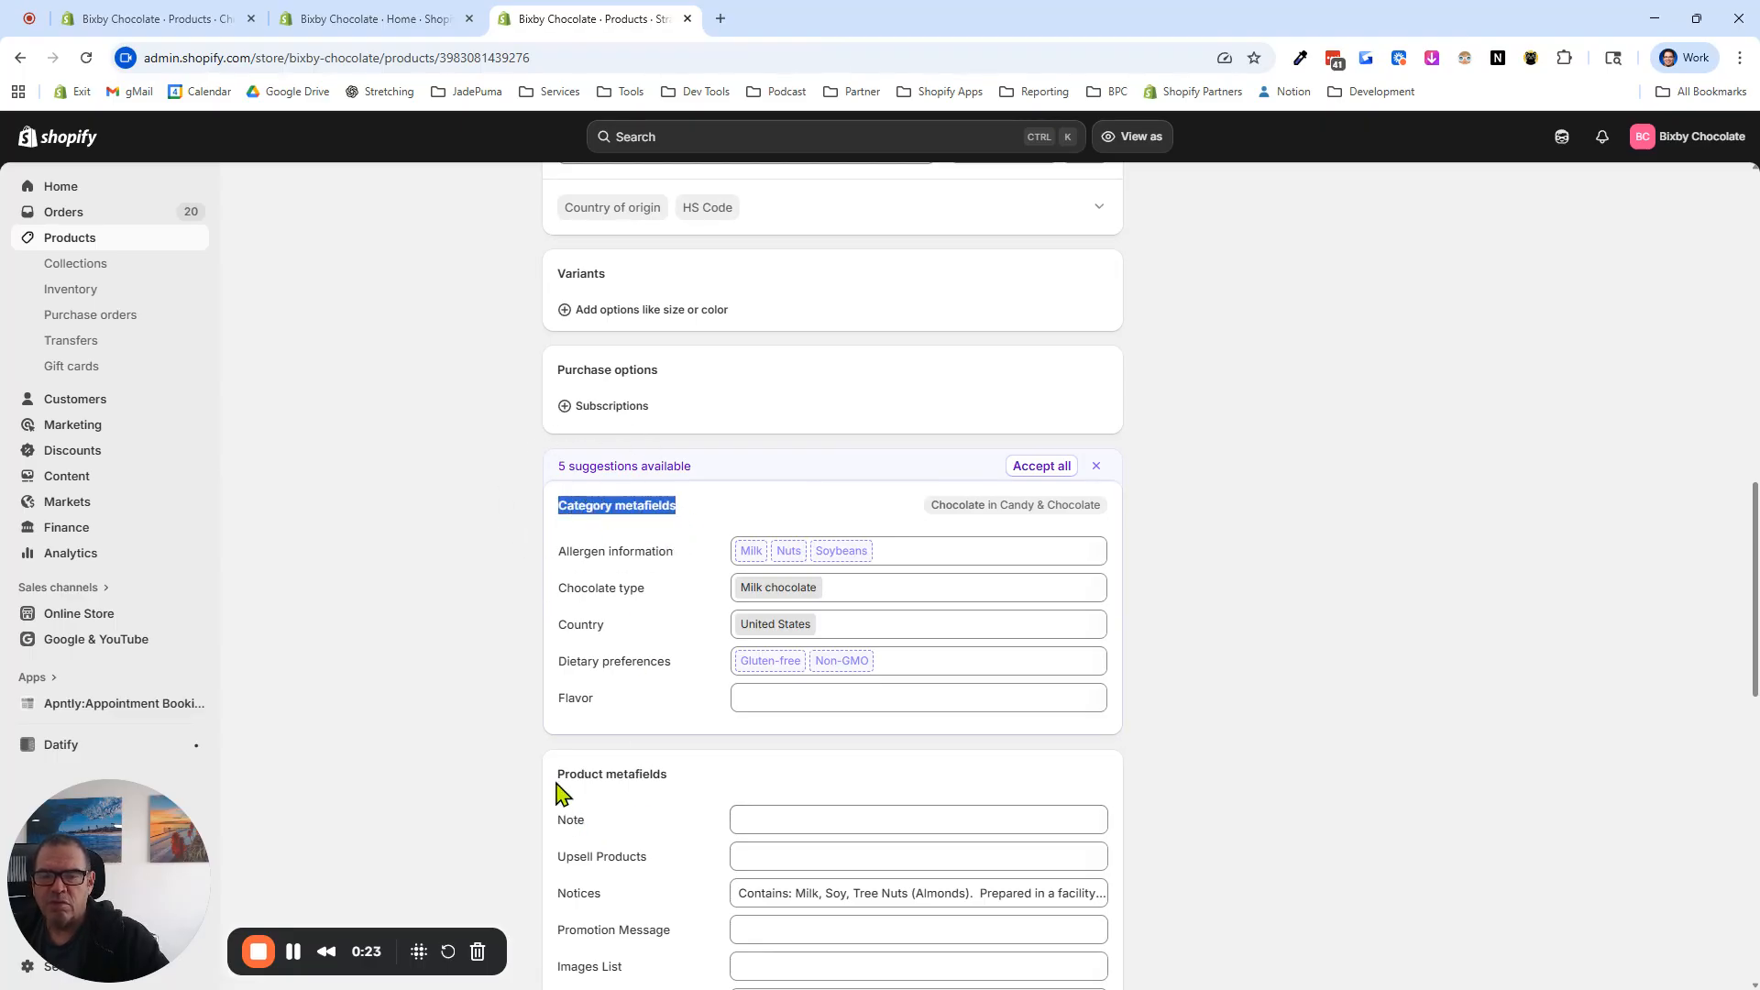
{"action": "left_click_drag", "start_coordinate": [557, 774], "coordinate": [682, 787]}
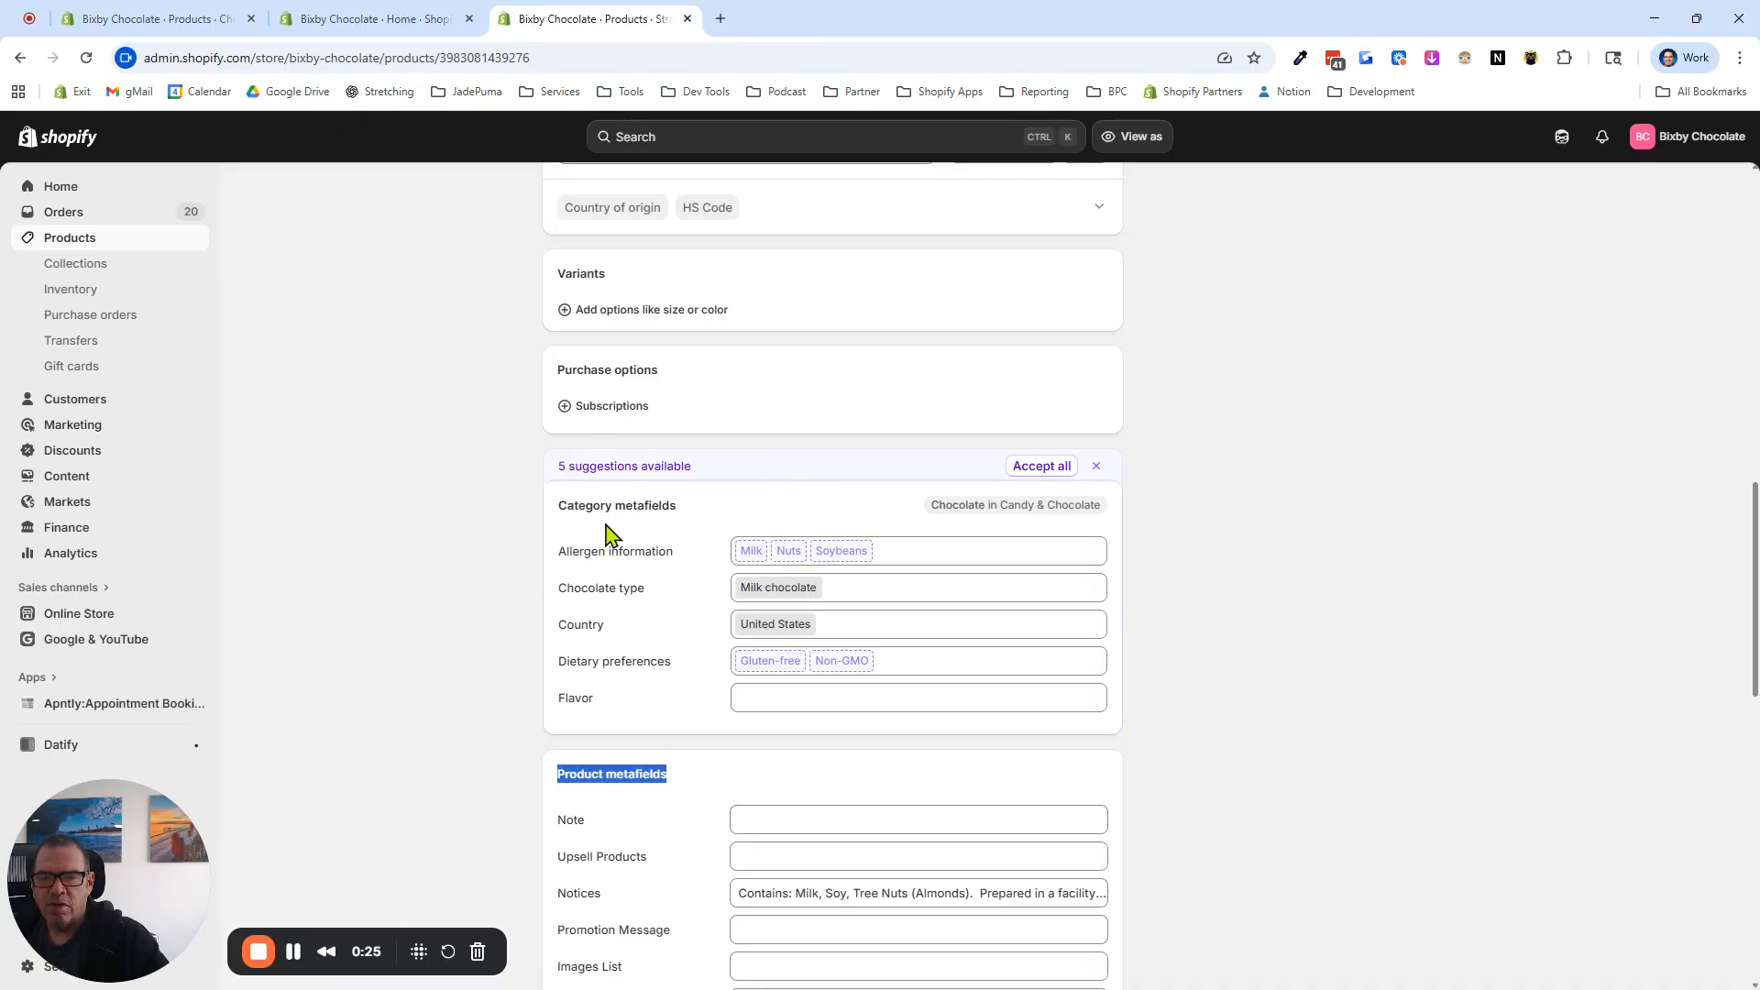
{"action": "left_click", "coordinate": [614, 794]}
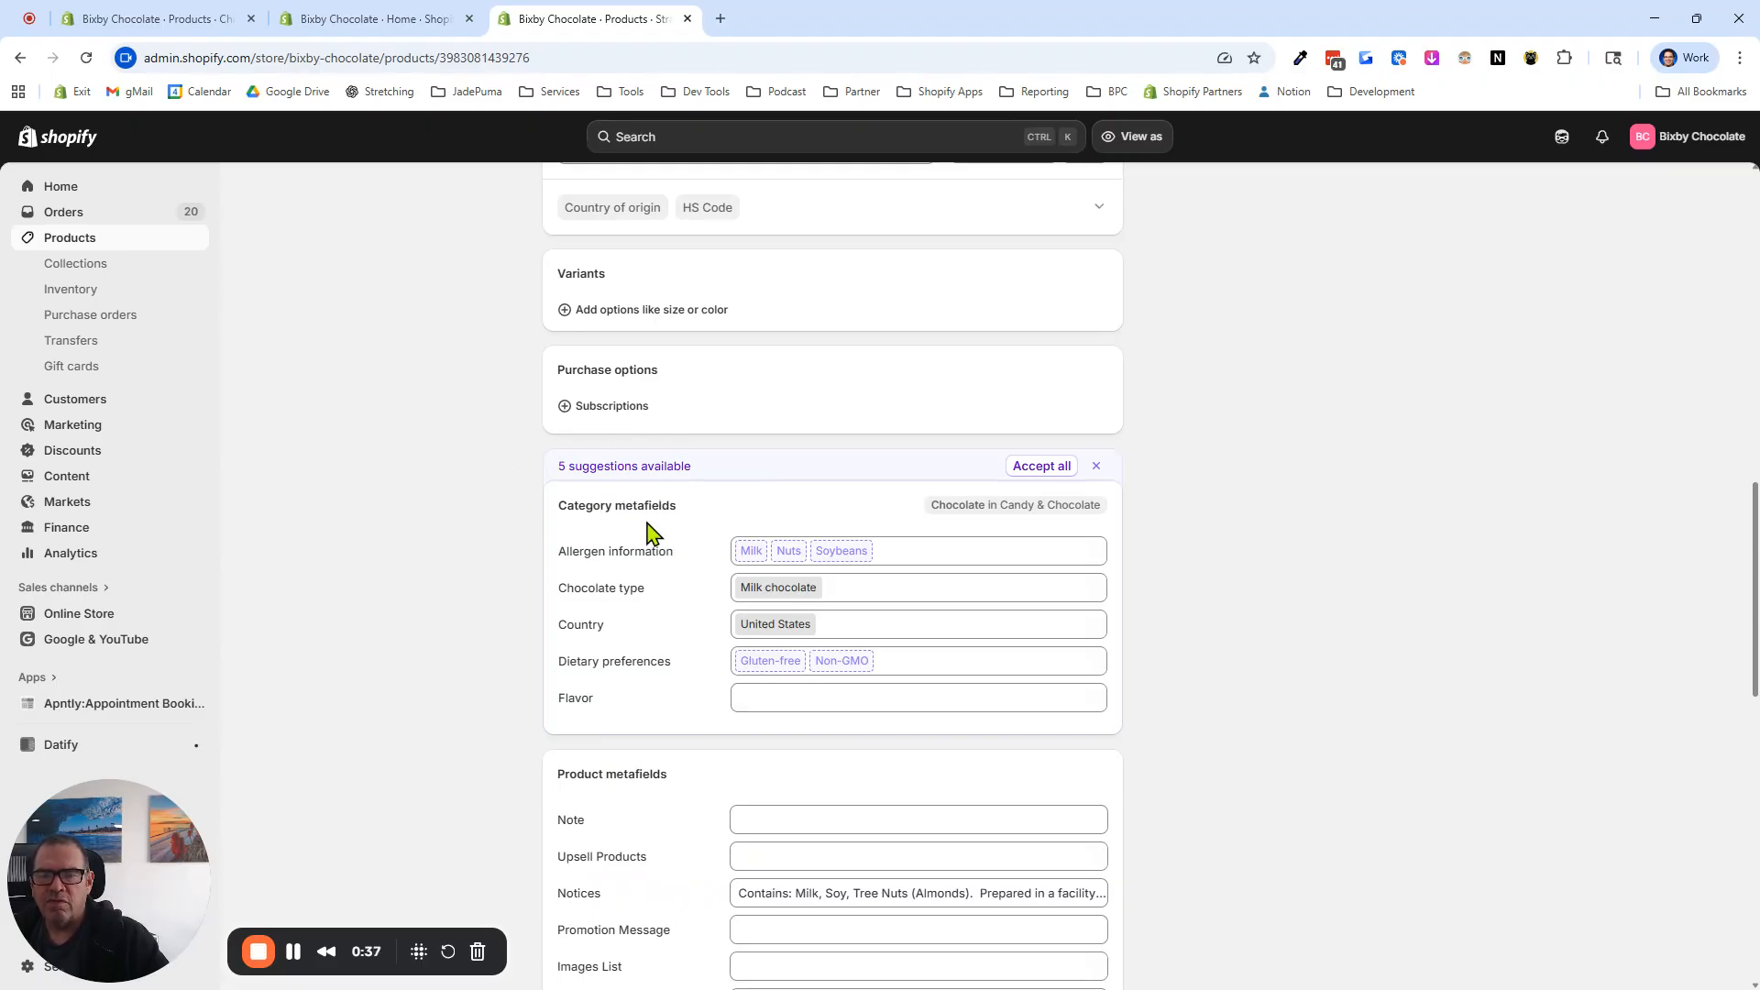
{"action": "scroll", "coordinate": [641, 540], "scroll_direction": "up", "scroll_amount": 2}
{"action": "left_click", "coordinate": [786, 788]}
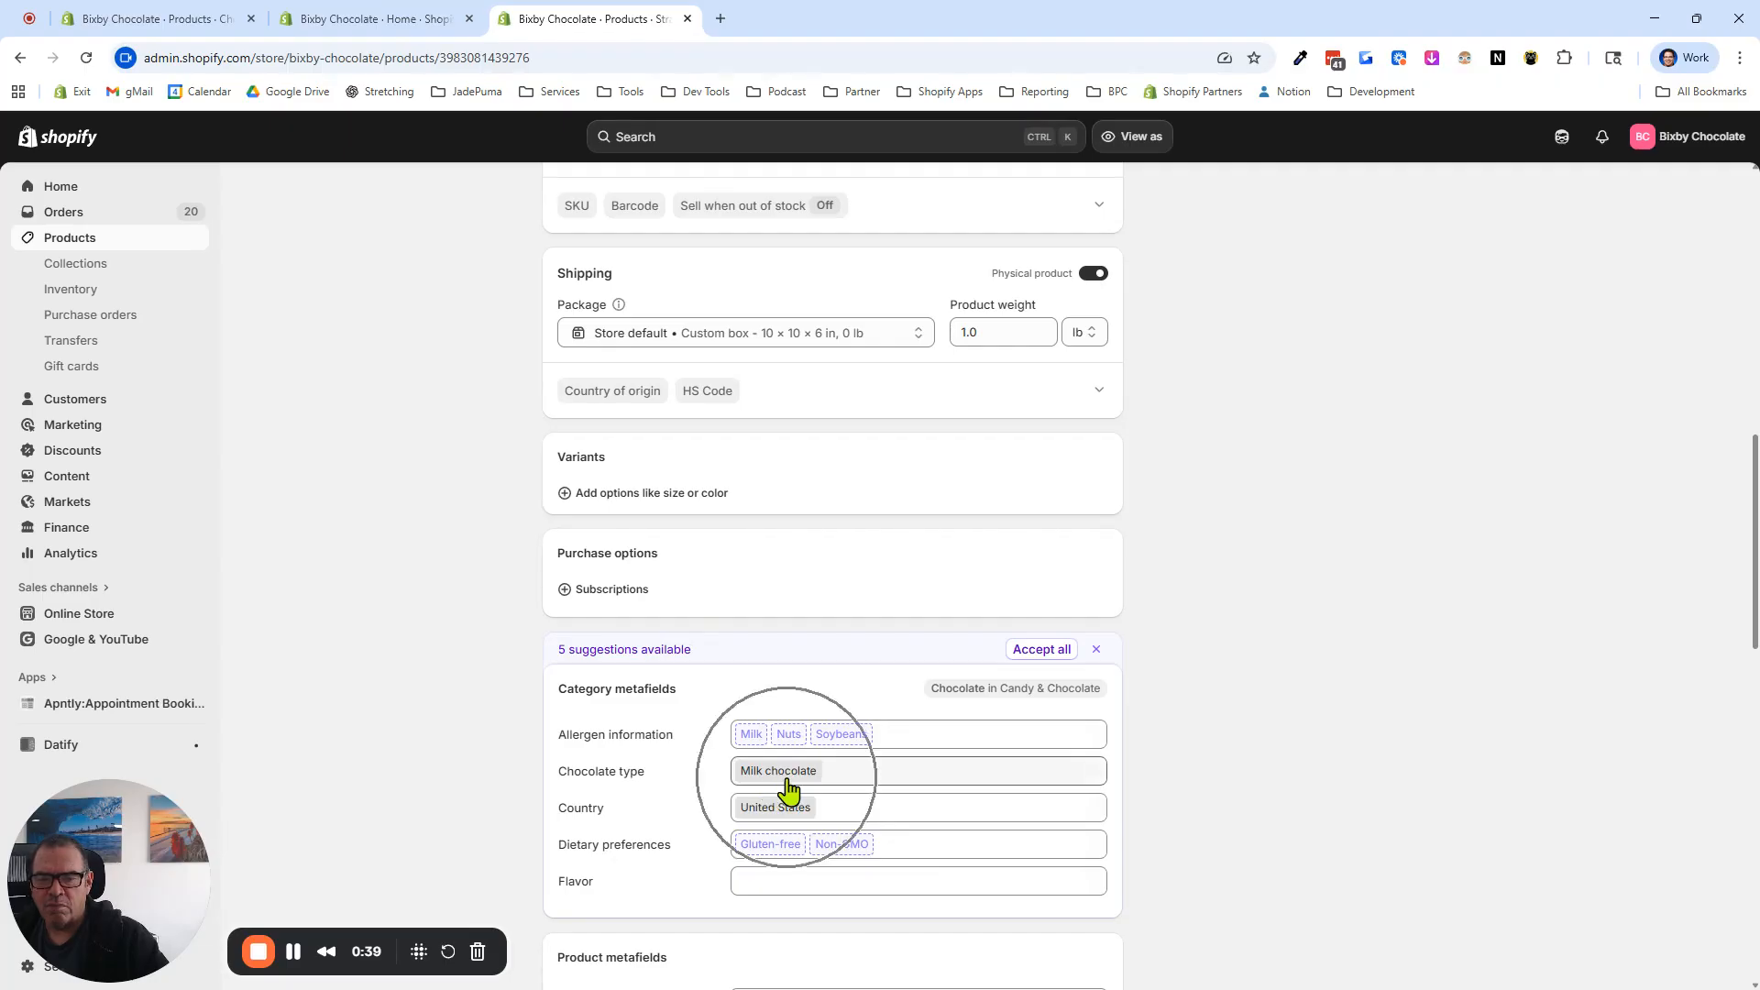
Change the product category to the suggested Nuts & Seeds in Food Items and save the product.
{"action": "scroll", "coordinate": [786, 788], "scroll_direction": "up", "scroll_amount": 7}
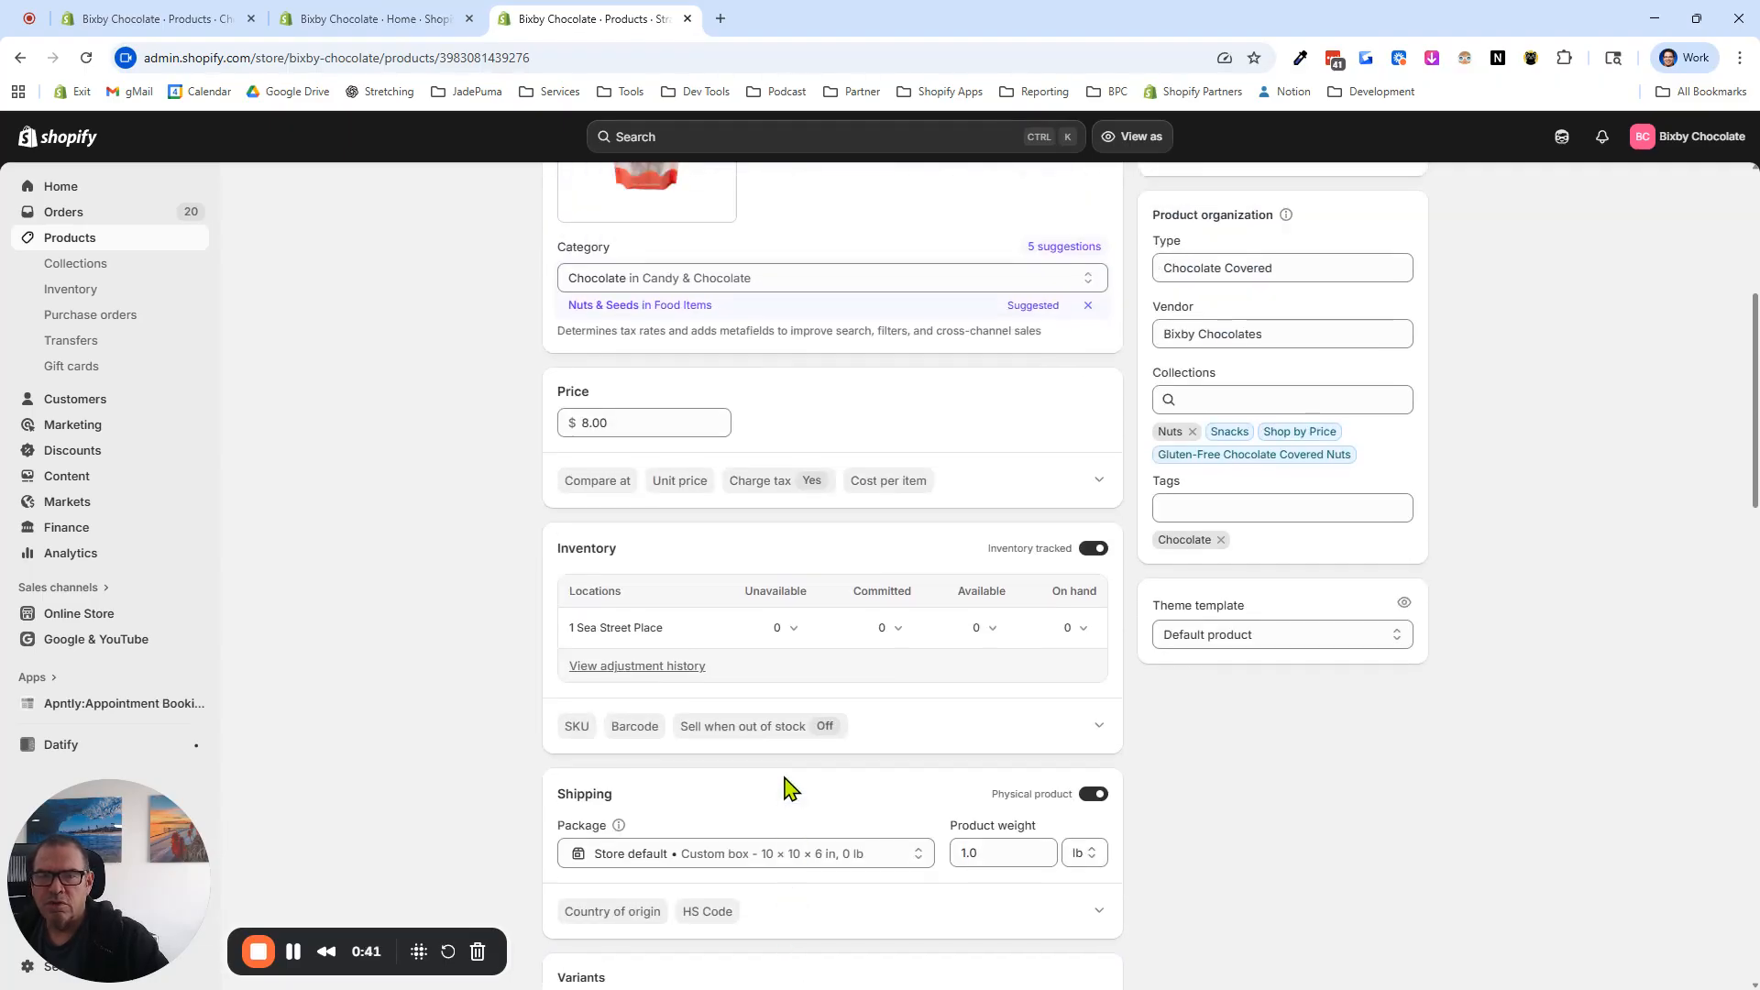
{"action": "scroll", "coordinate": [642, 509], "scroll_direction": "up", "scroll_amount": 1}
{"action": "left_click", "coordinate": [601, 493]}
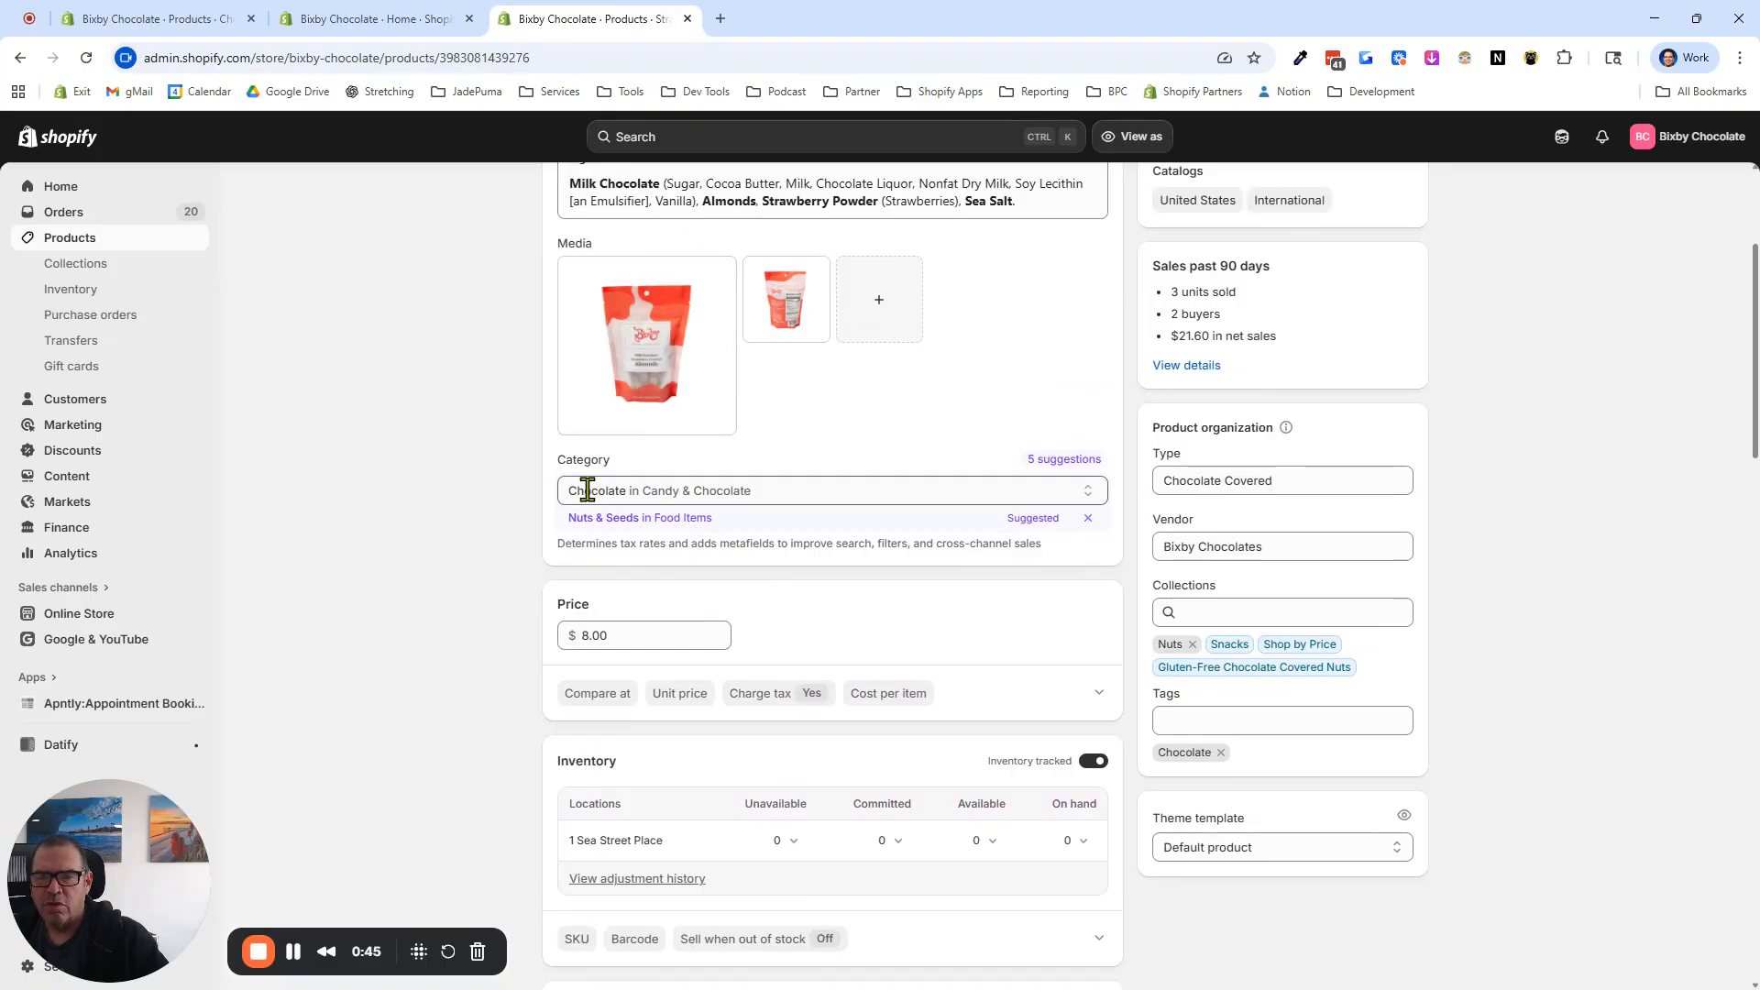
{"action": "left_click", "coordinate": [1088, 492]}
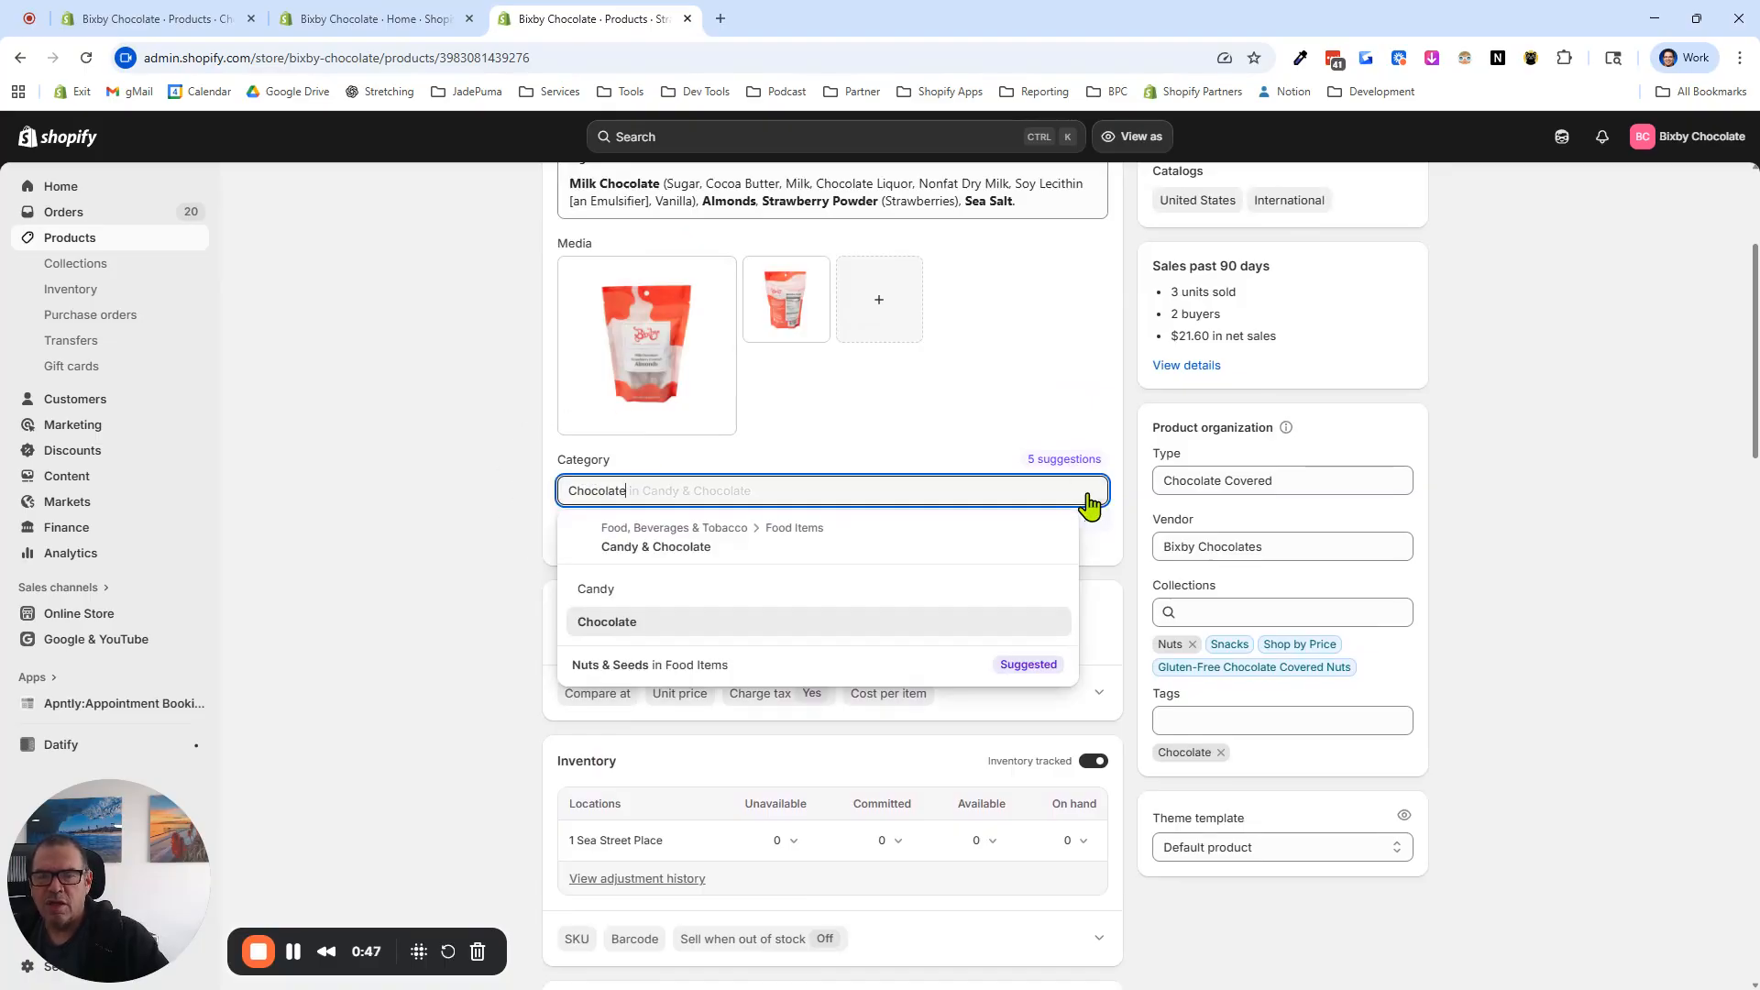
{"action": "left_click", "coordinate": [623, 663]}
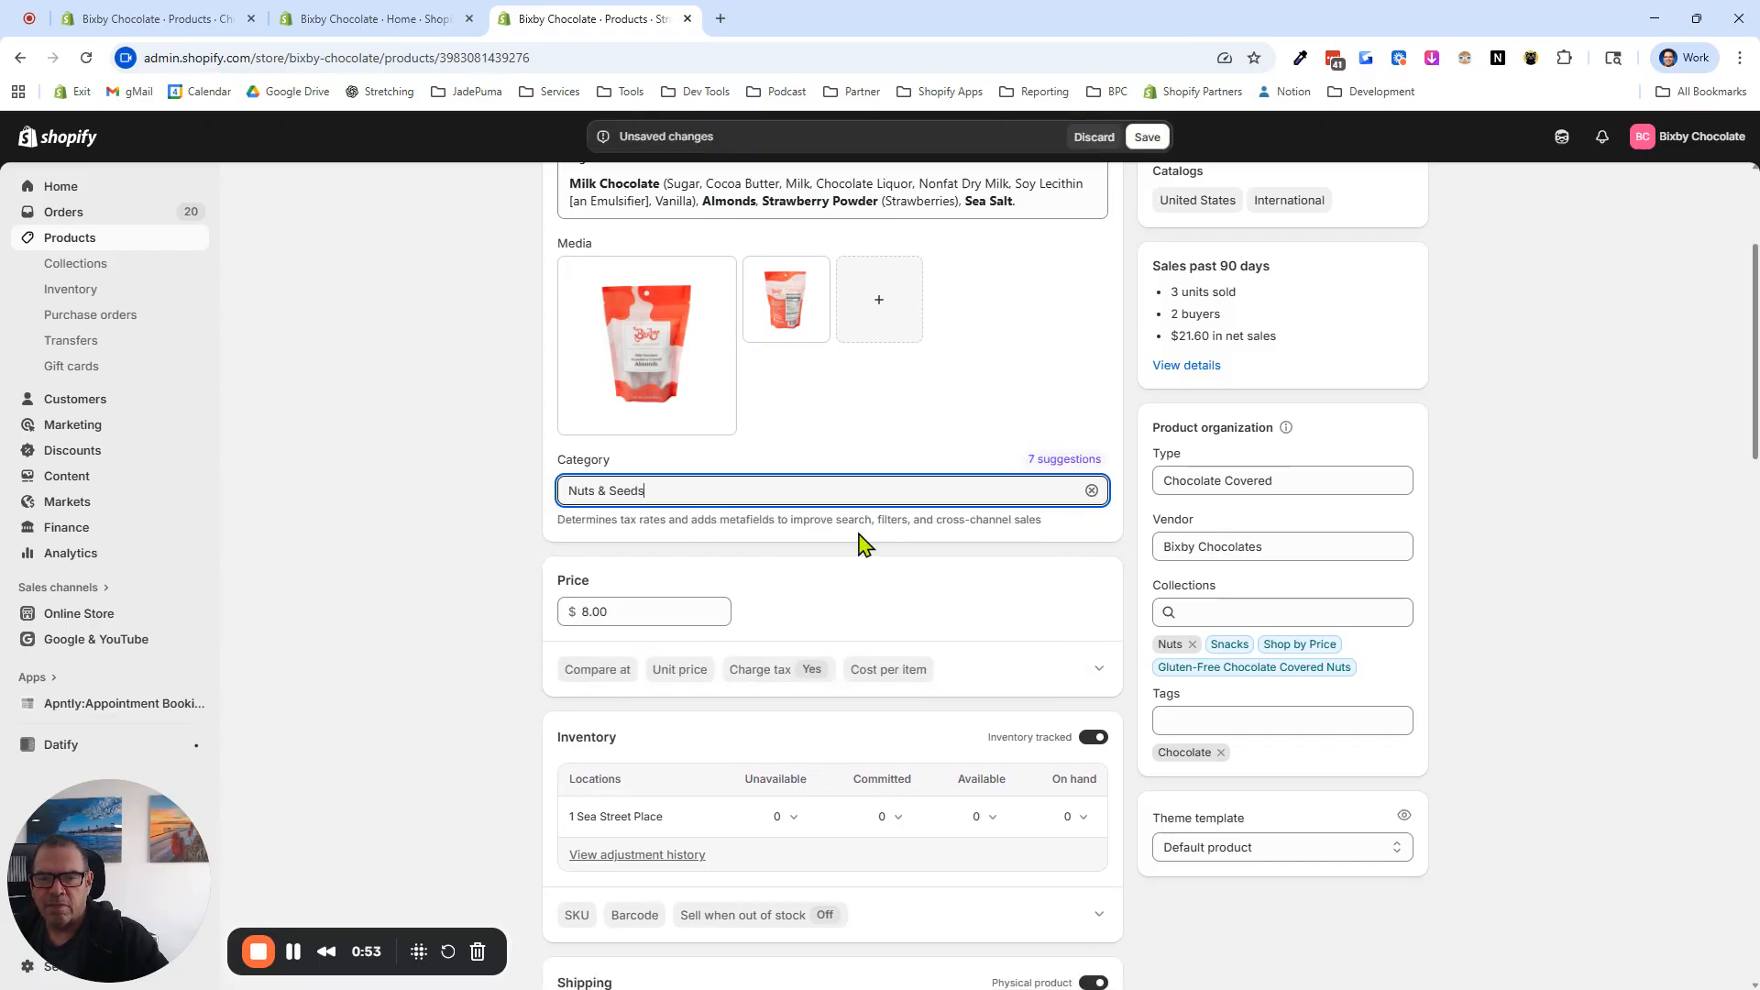
{"action": "left_click", "coordinate": [1146, 136]}
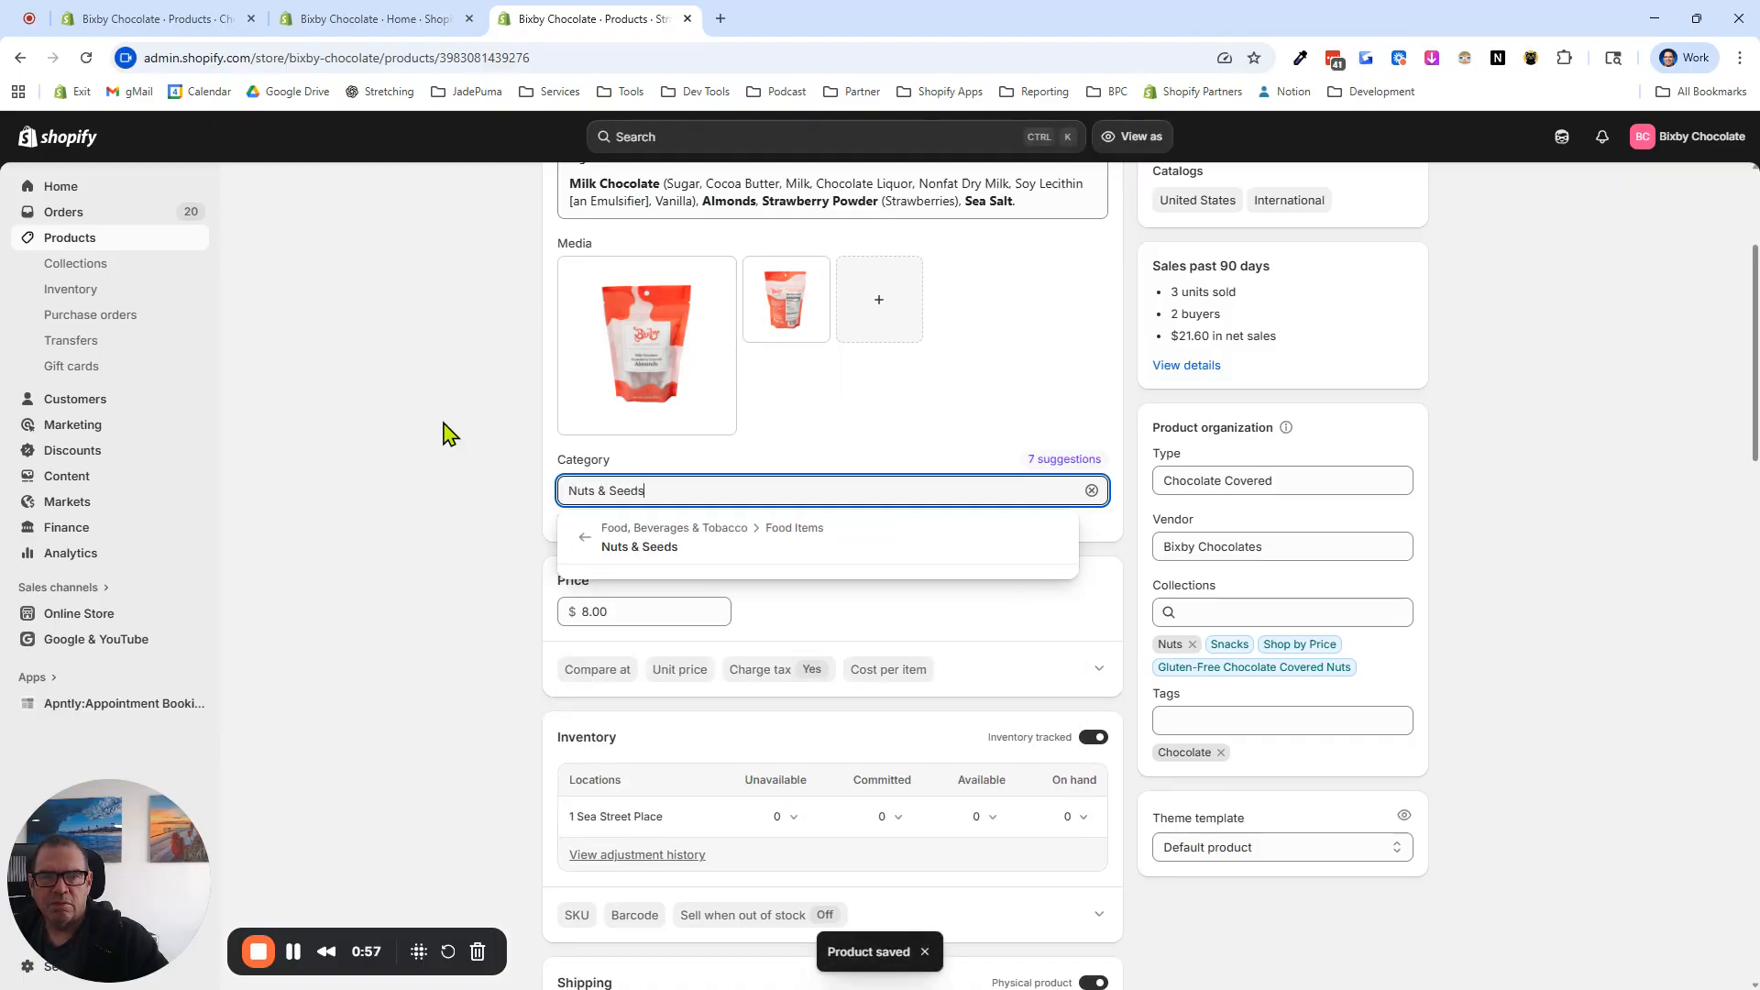
Review the category metafields offered for the Nuts & Seeds category.
{"action": "scroll", "coordinate": [446, 431], "scroll_direction": "down", "scroll_amount": 8}
{"action": "scroll", "coordinate": [476, 459], "scroll_direction": "down", "scroll_amount": 1}
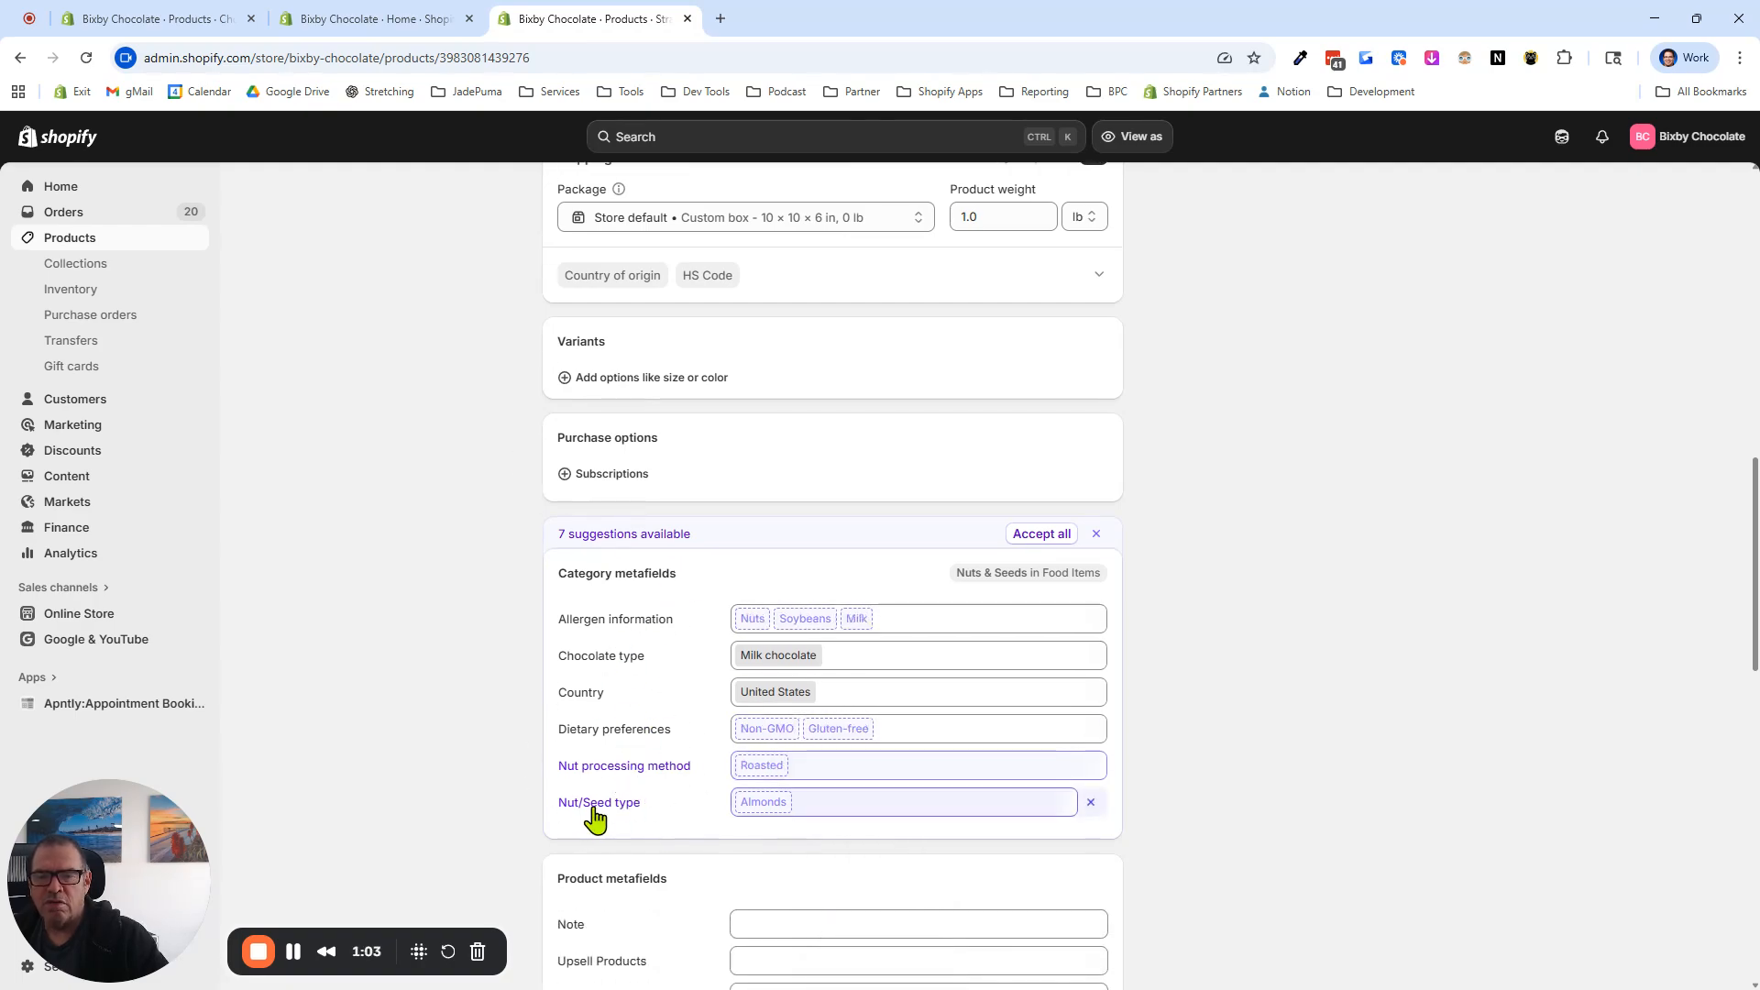
{"action": "scroll", "coordinate": [697, 696], "scroll_direction": "up", "scroll_amount": 3}
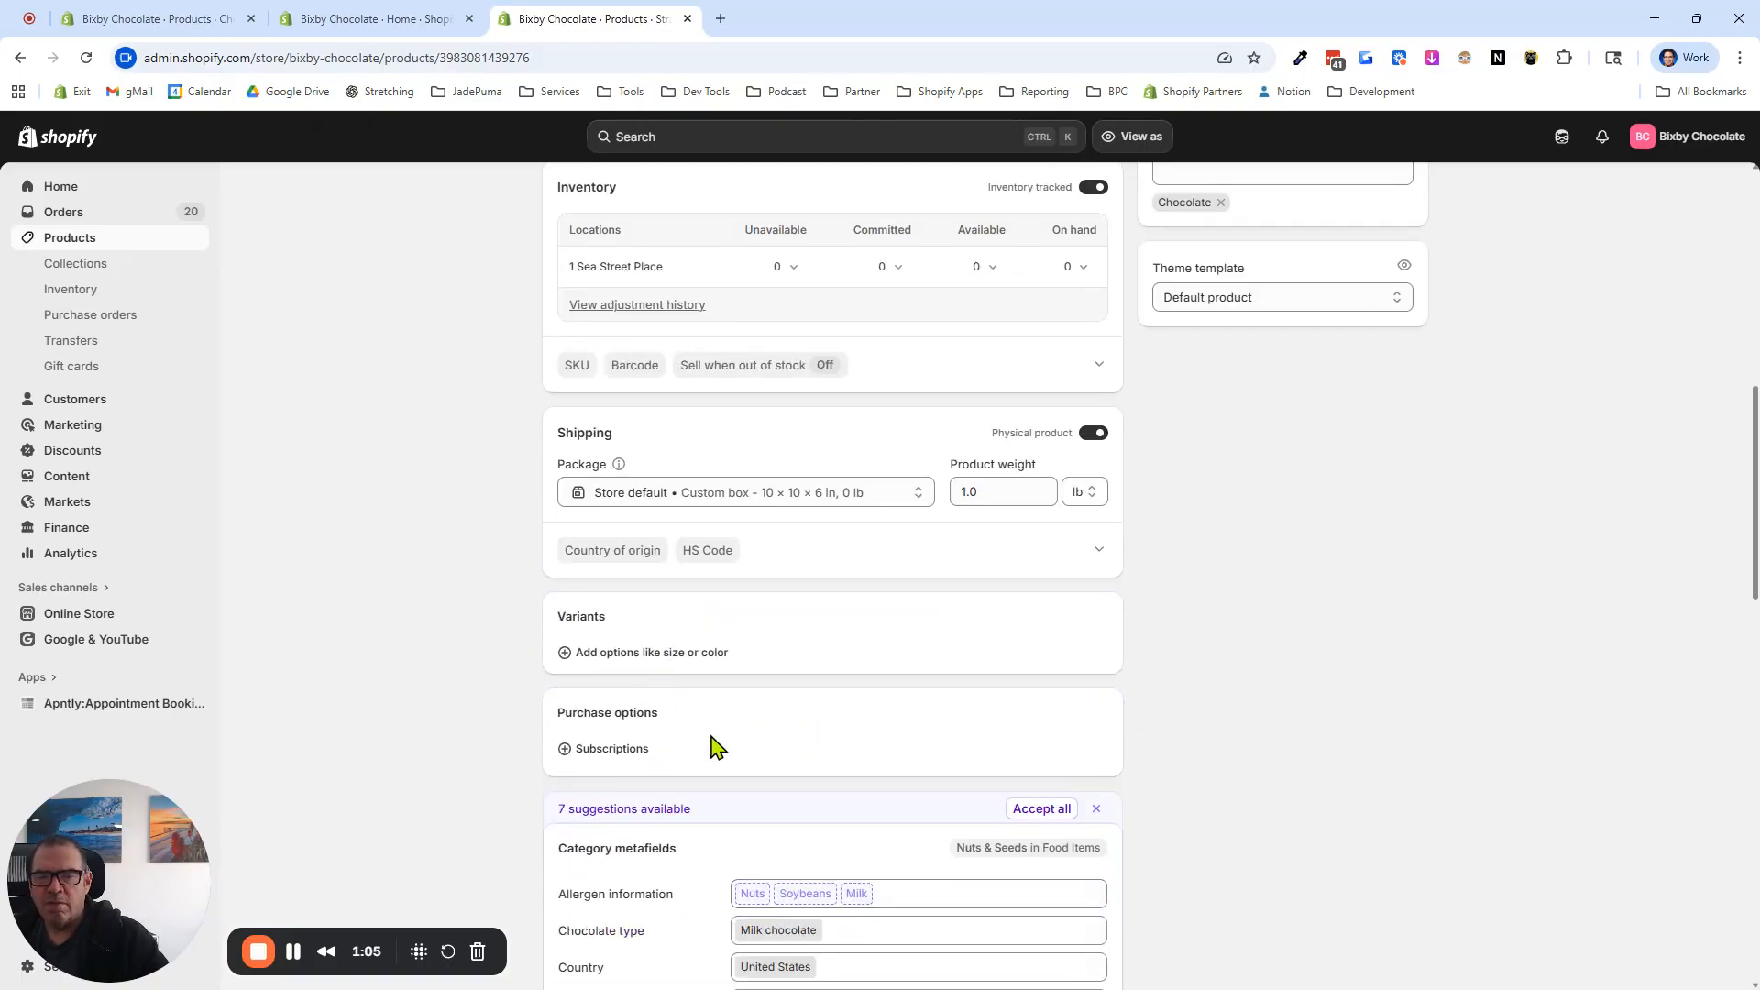
{"action": "scroll", "coordinate": [614, 710], "scroll_direction": "down", "scroll_amount": 2}
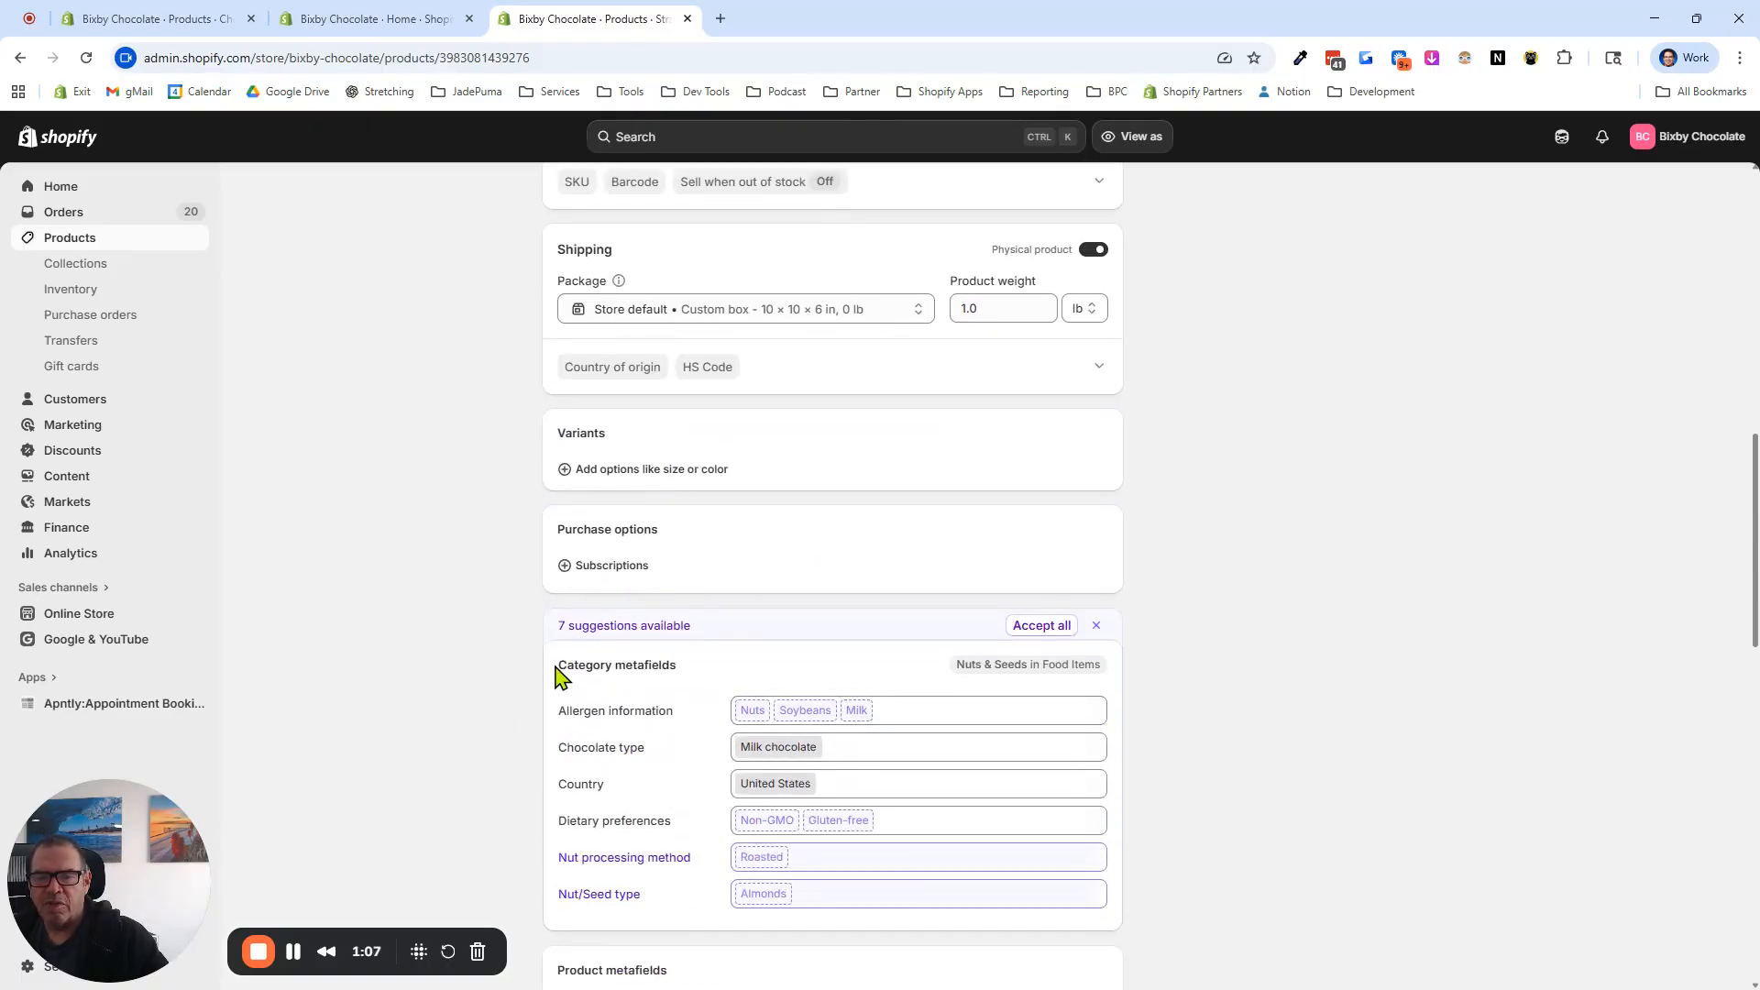
{"action": "left_click_drag", "start_coordinate": [558, 675], "coordinate": [681, 680]}
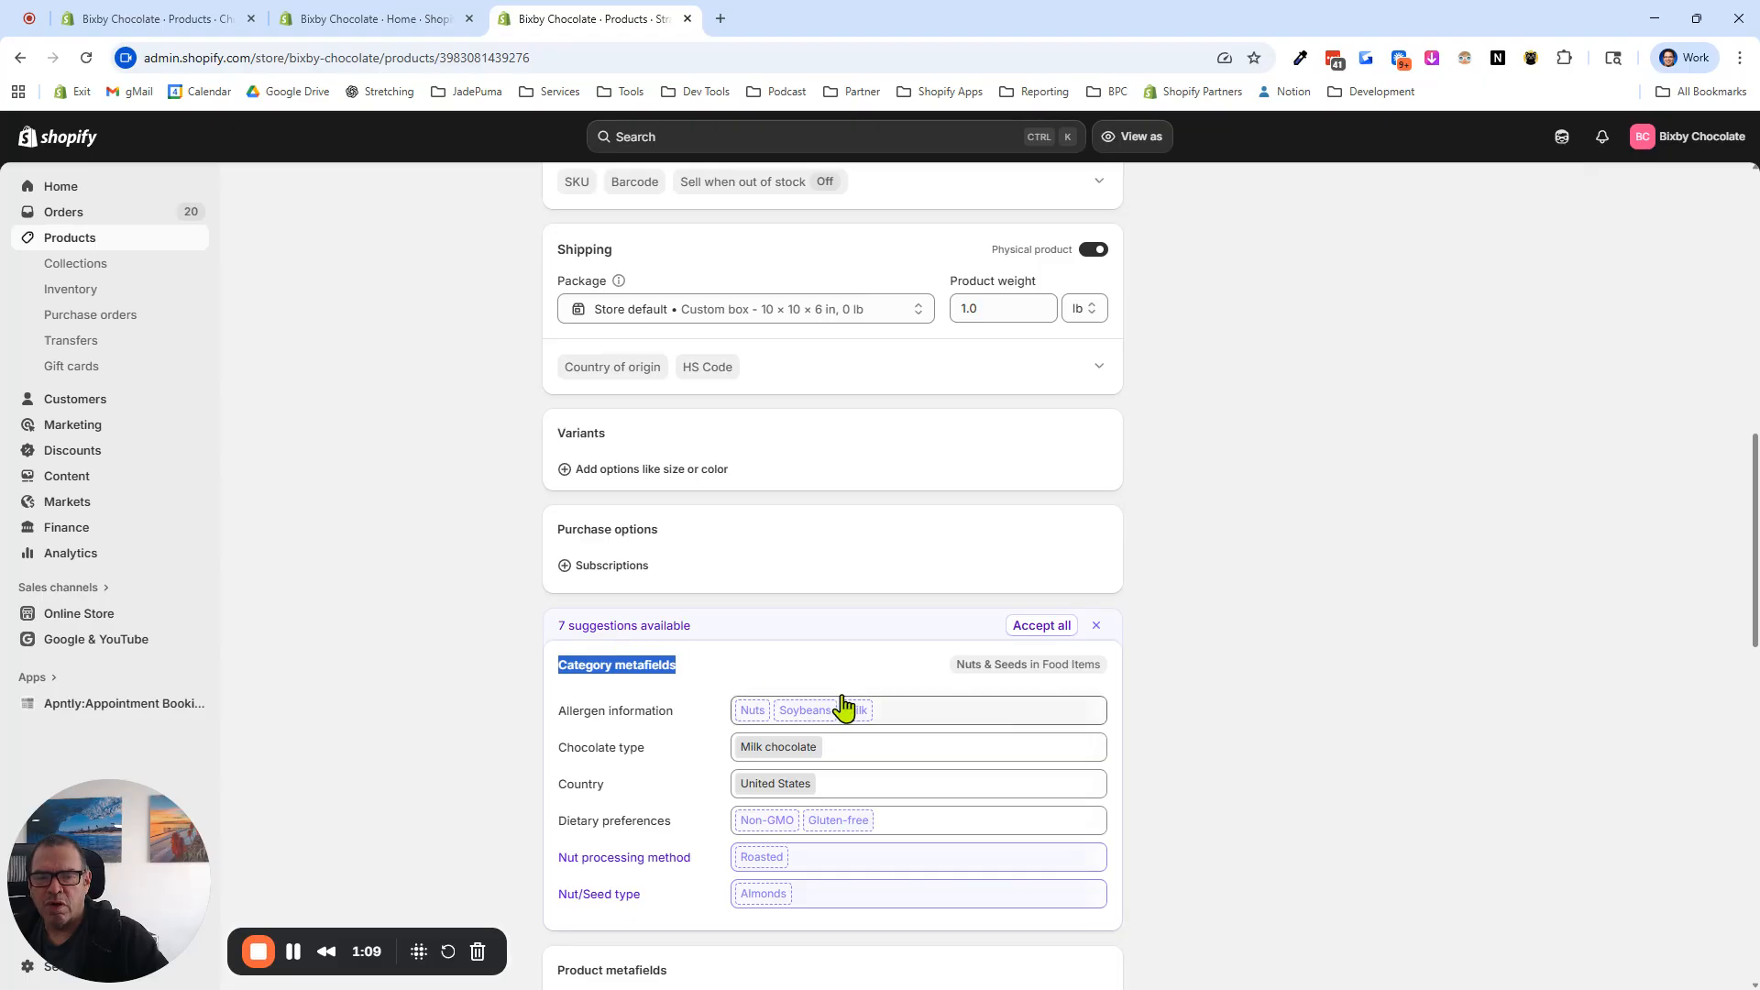
Set the product category back to Chocolate in Candy & Chocolate, save the product, and check its category metafields.
{"action": "scroll", "coordinate": [841, 707], "scroll_direction": "up", "scroll_amount": 9}
{"action": "left_click", "coordinate": [650, 591]}
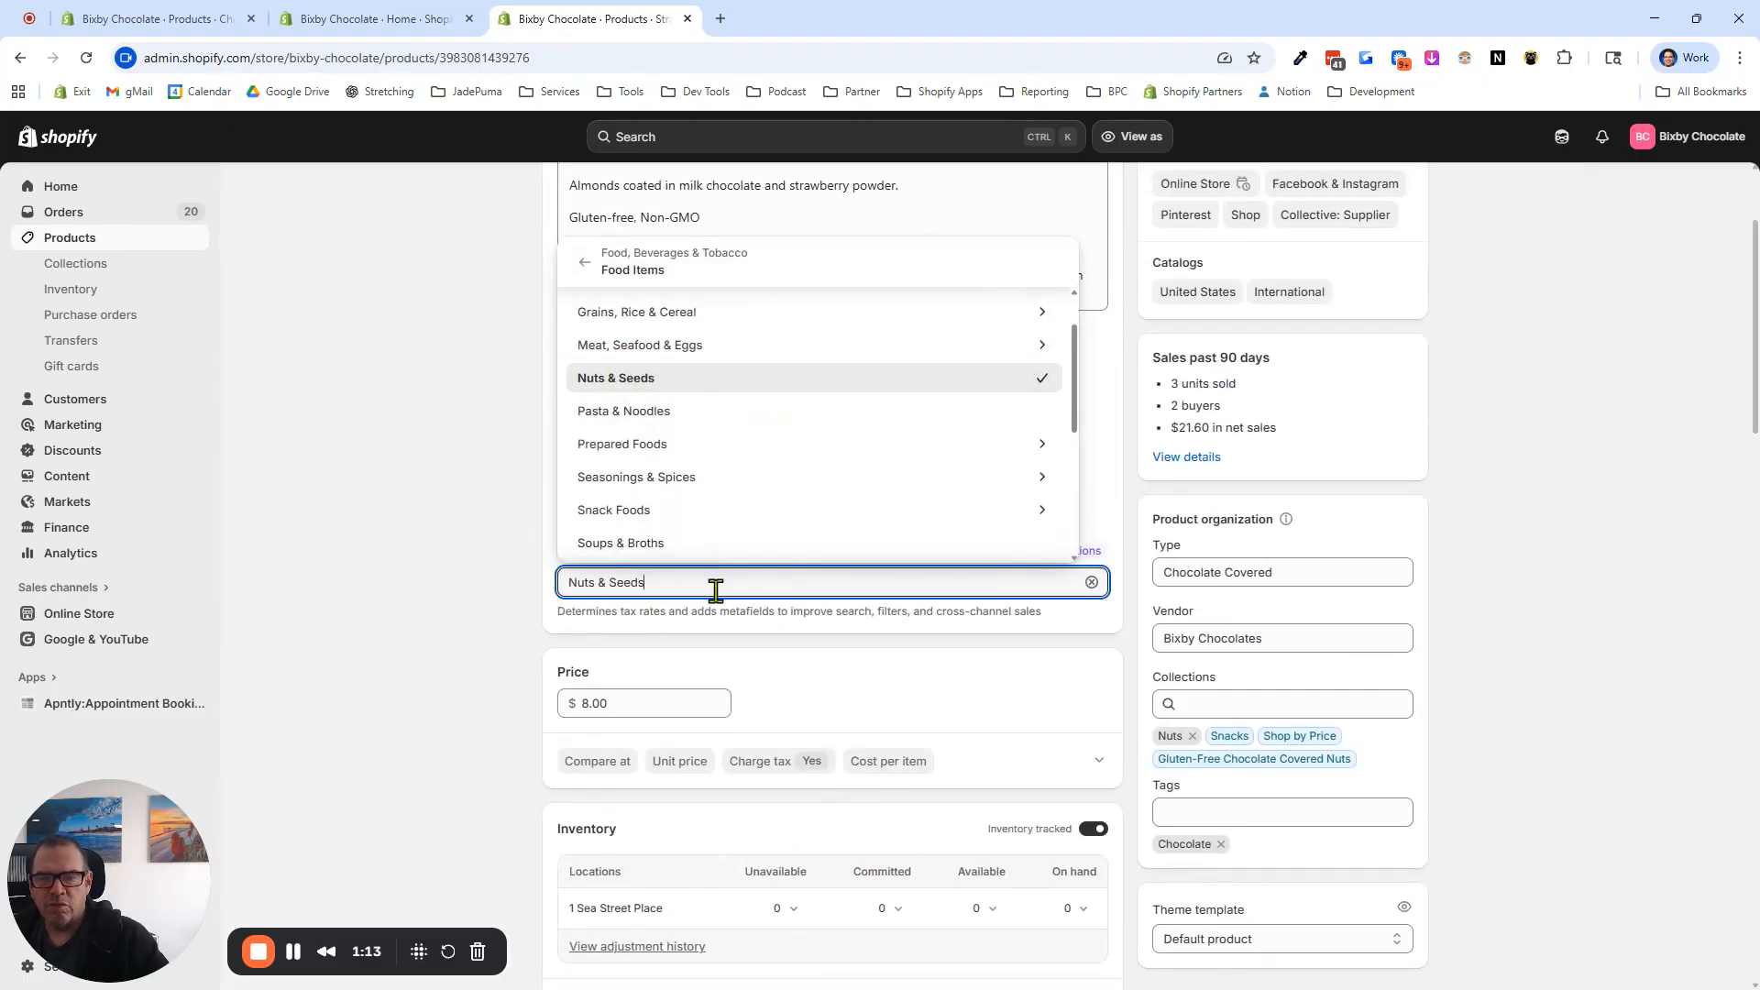
{"action": "left_click_drag", "start_coordinate": [713, 585], "coordinate": [566, 574]}
{"action": "key", "text": "BackSpace"}
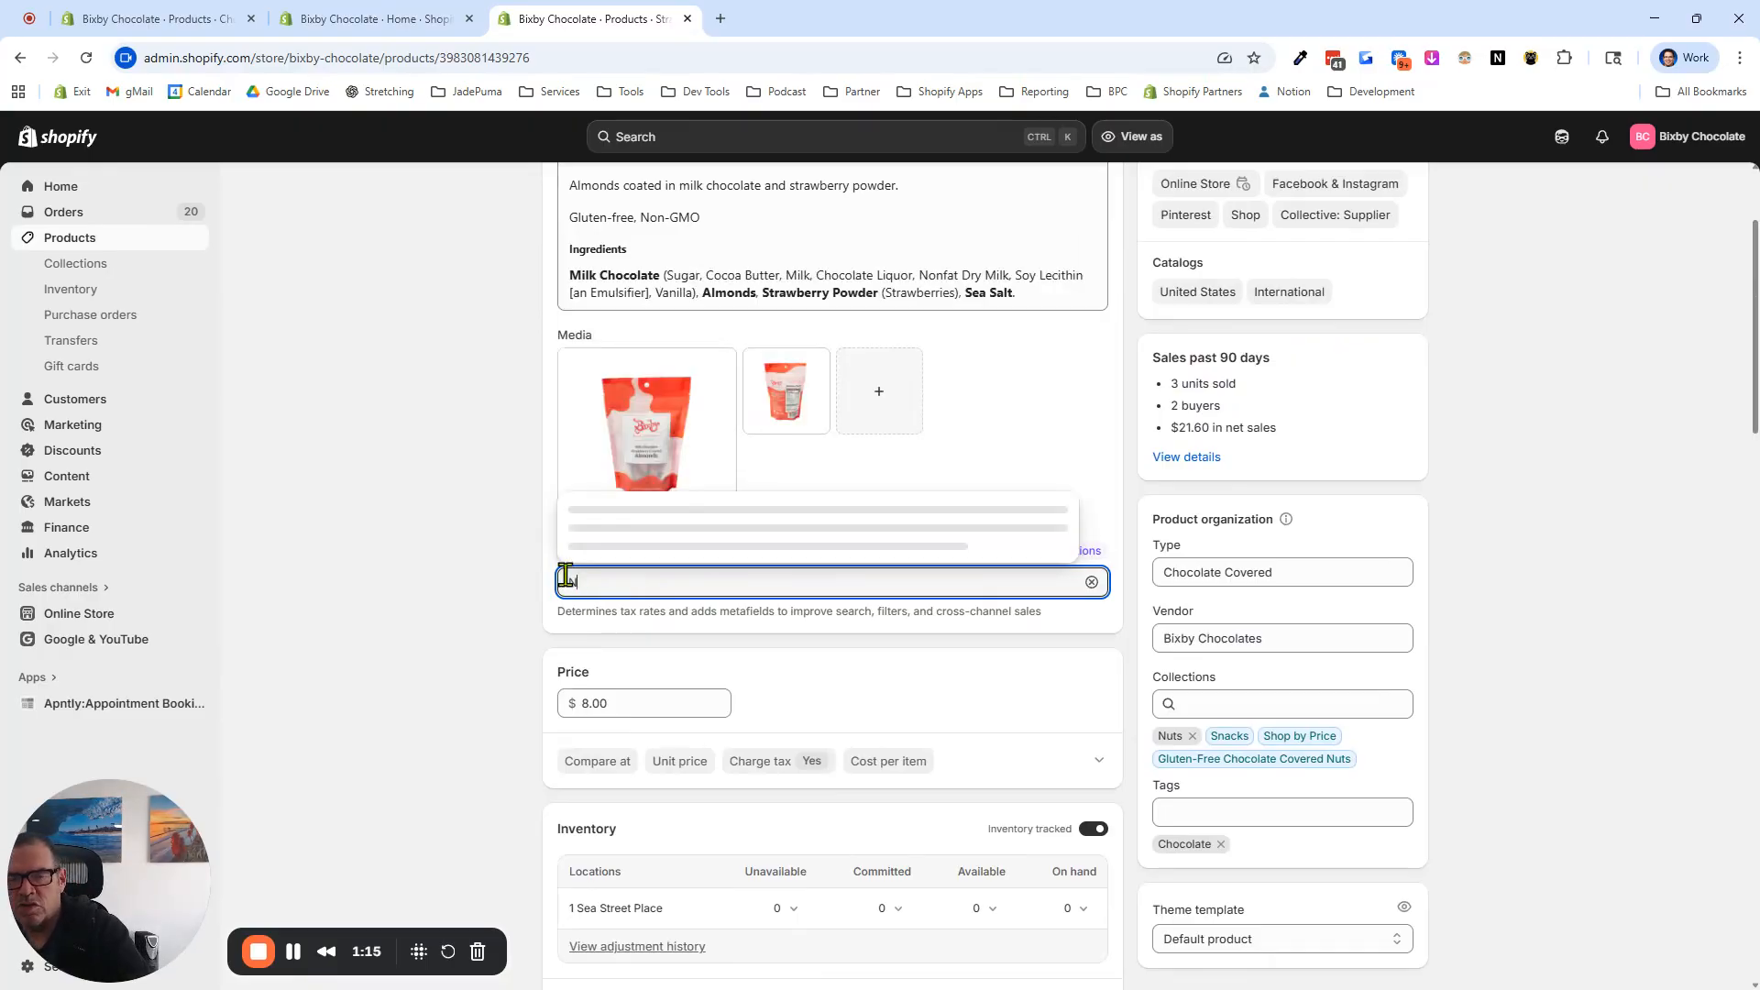
{"action": "type", "text": "c"}
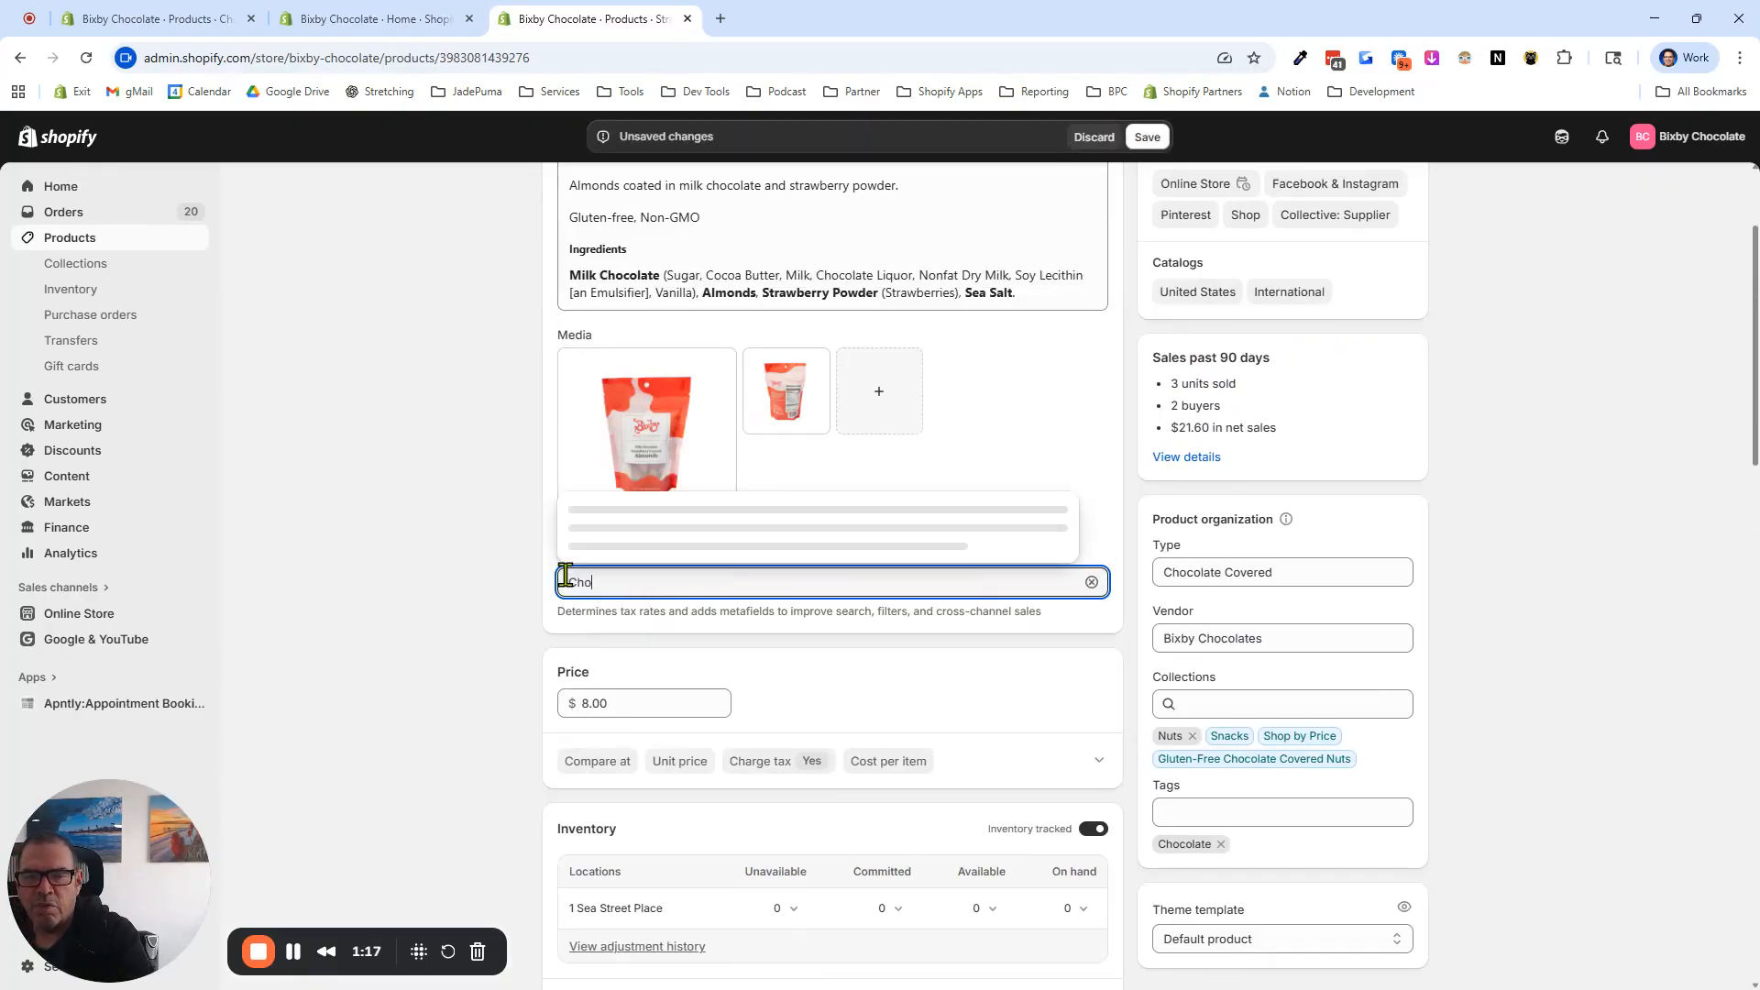
{"action": "type", "text": "hocol"}
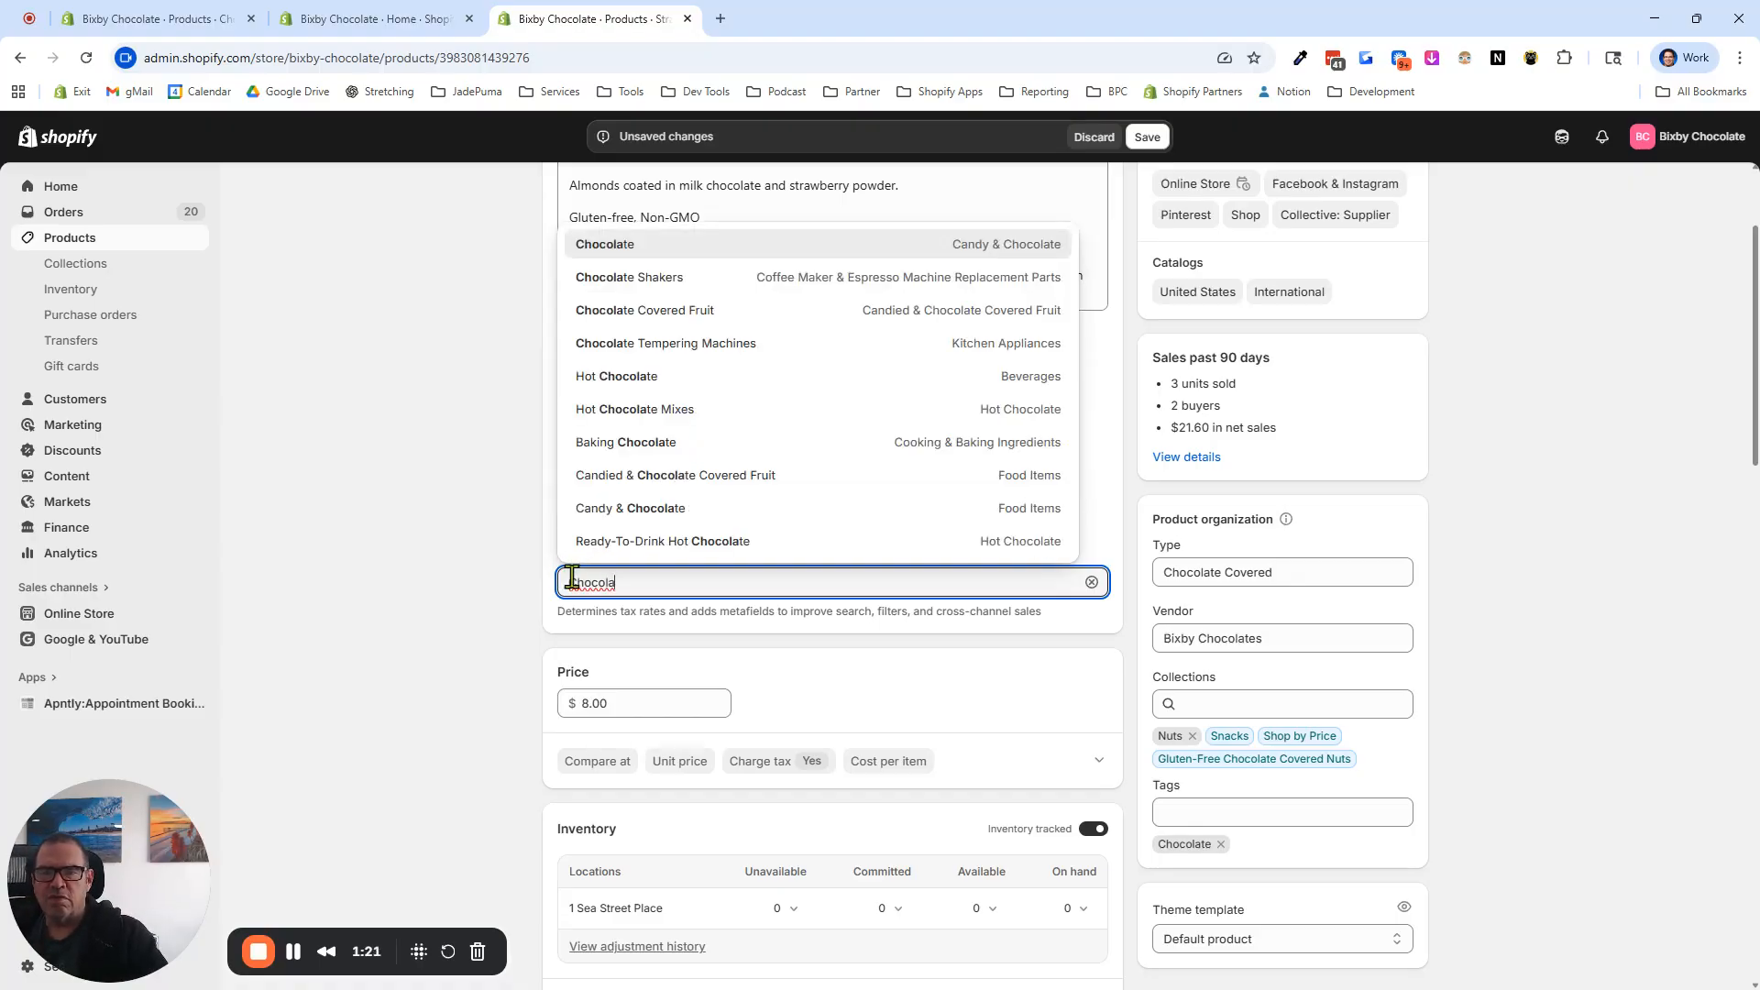
{"action": "type", "text": "a"}
{"action": "left_click", "coordinate": [628, 246]}
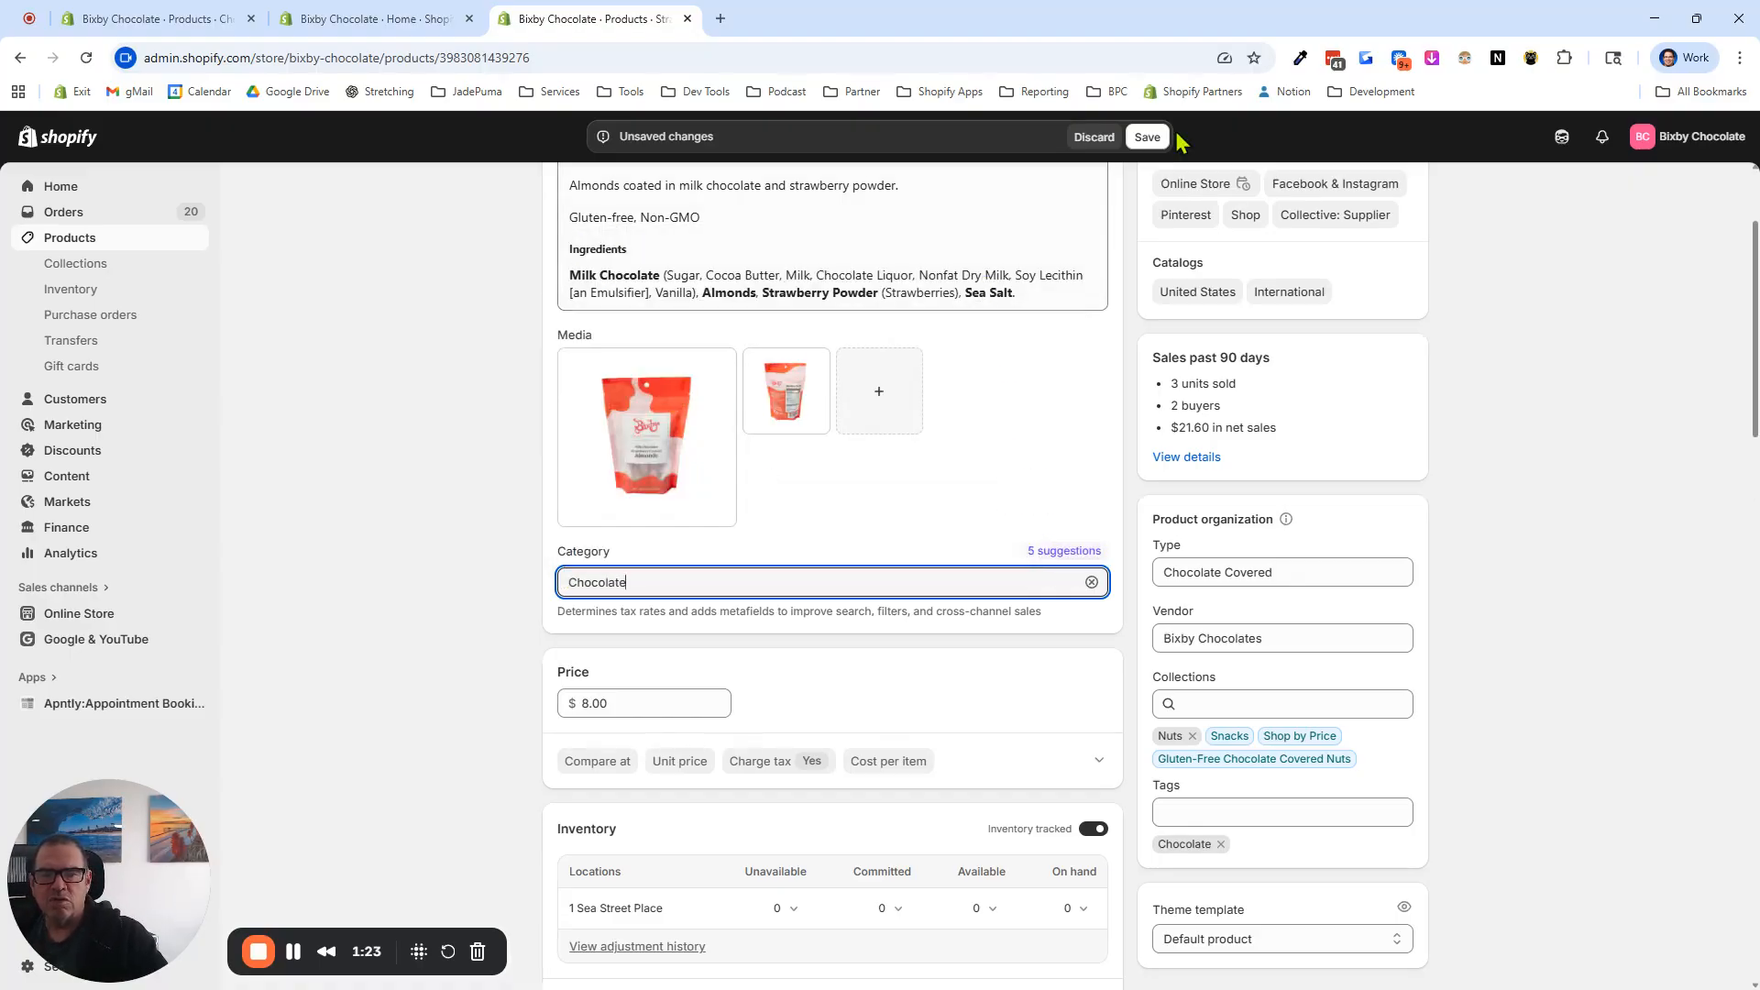
{"action": "left_click", "coordinate": [1148, 137]}
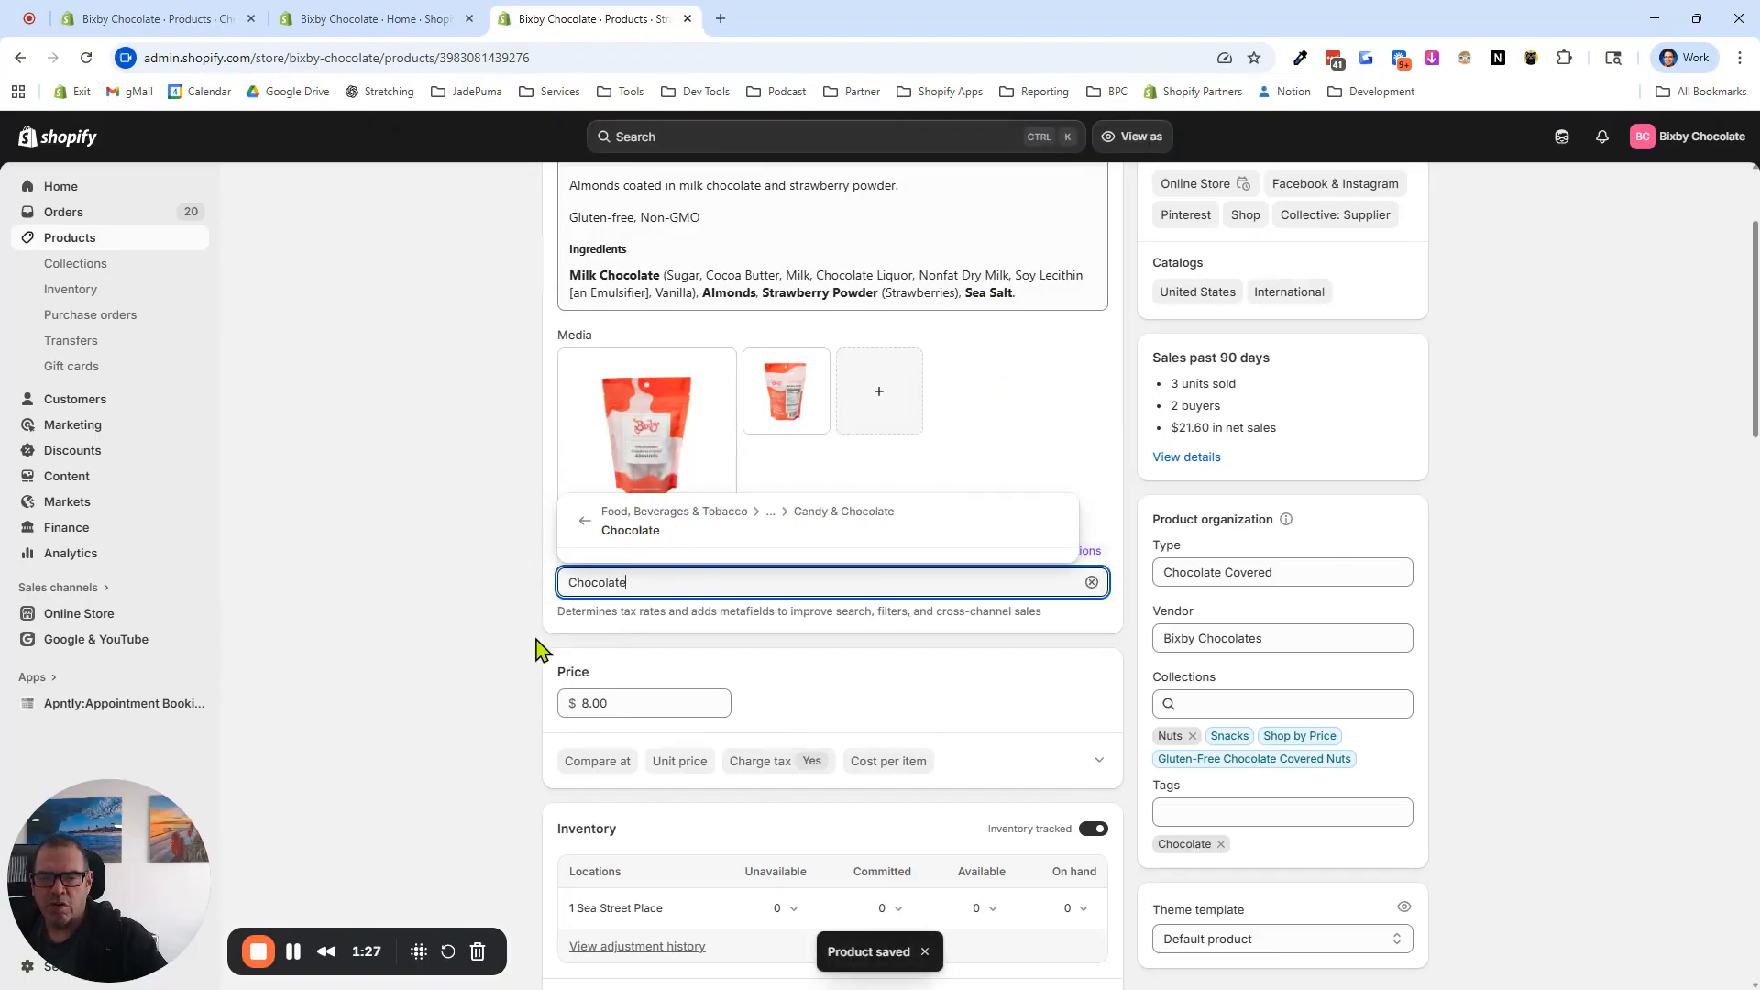
{"action": "scroll", "coordinate": [592, 587], "scroll_direction": "down", "scroll_amount": 15}
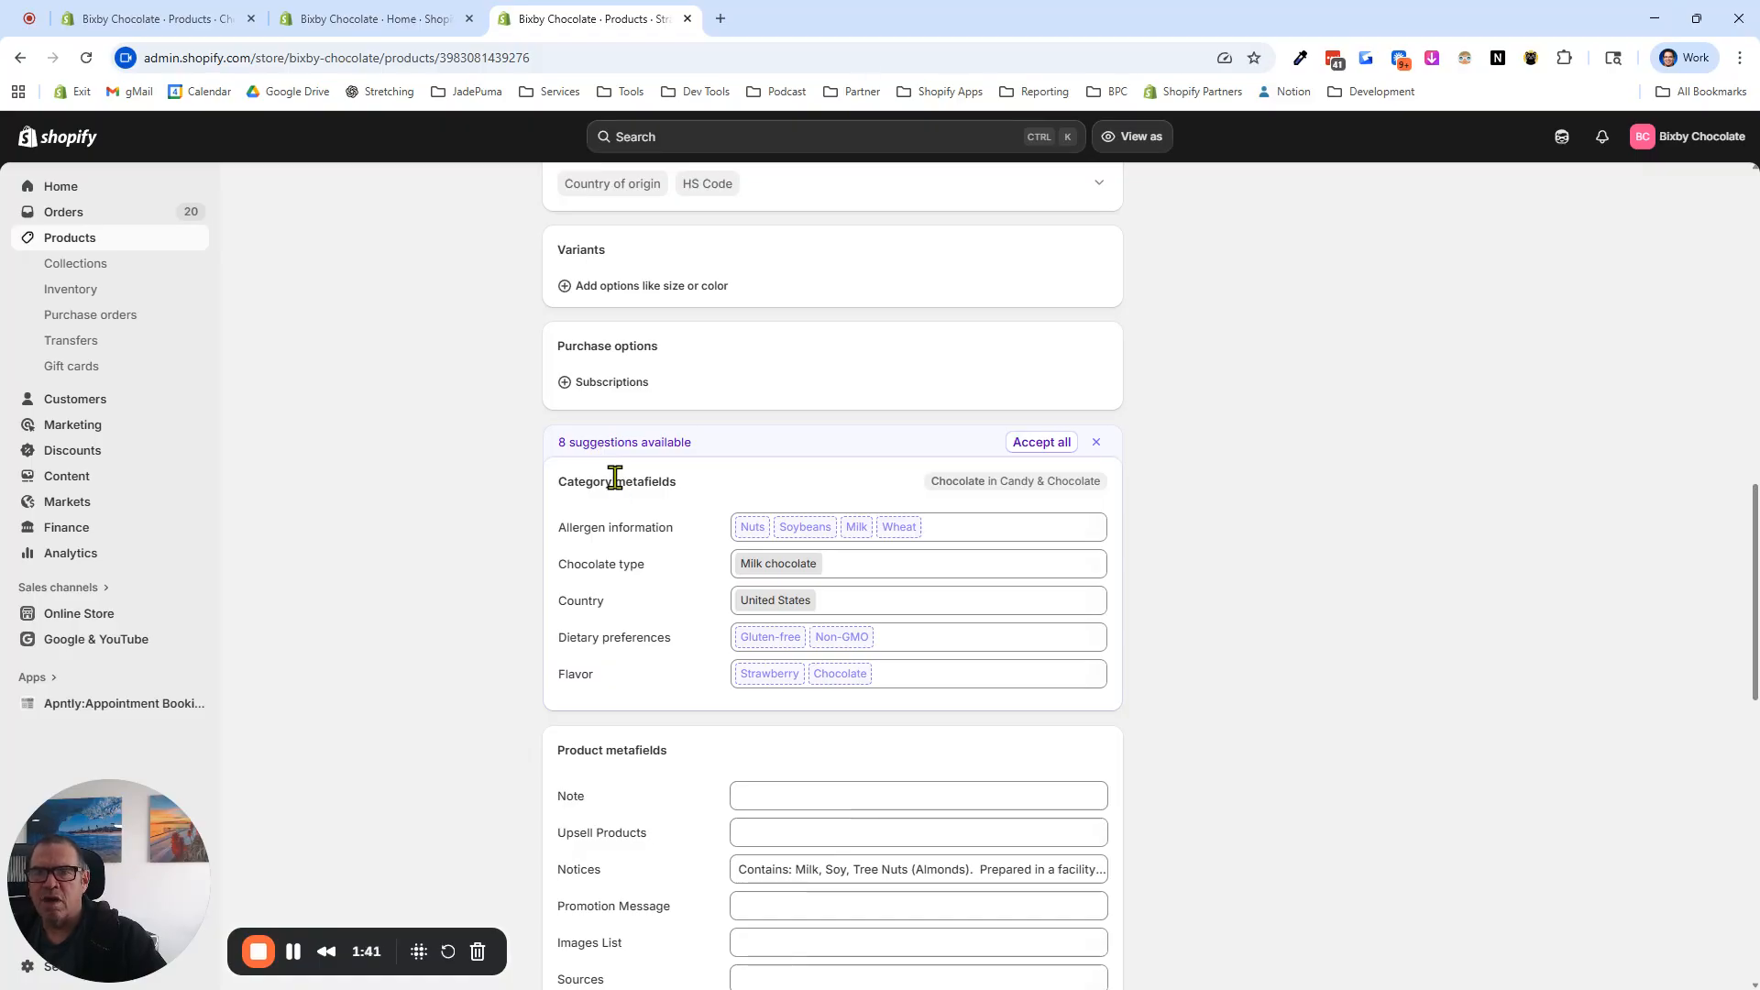
Switch to the Datify app in the store admin and open its category metafields manager.
{"action": "left_click", "coordinate": [347, 24]}
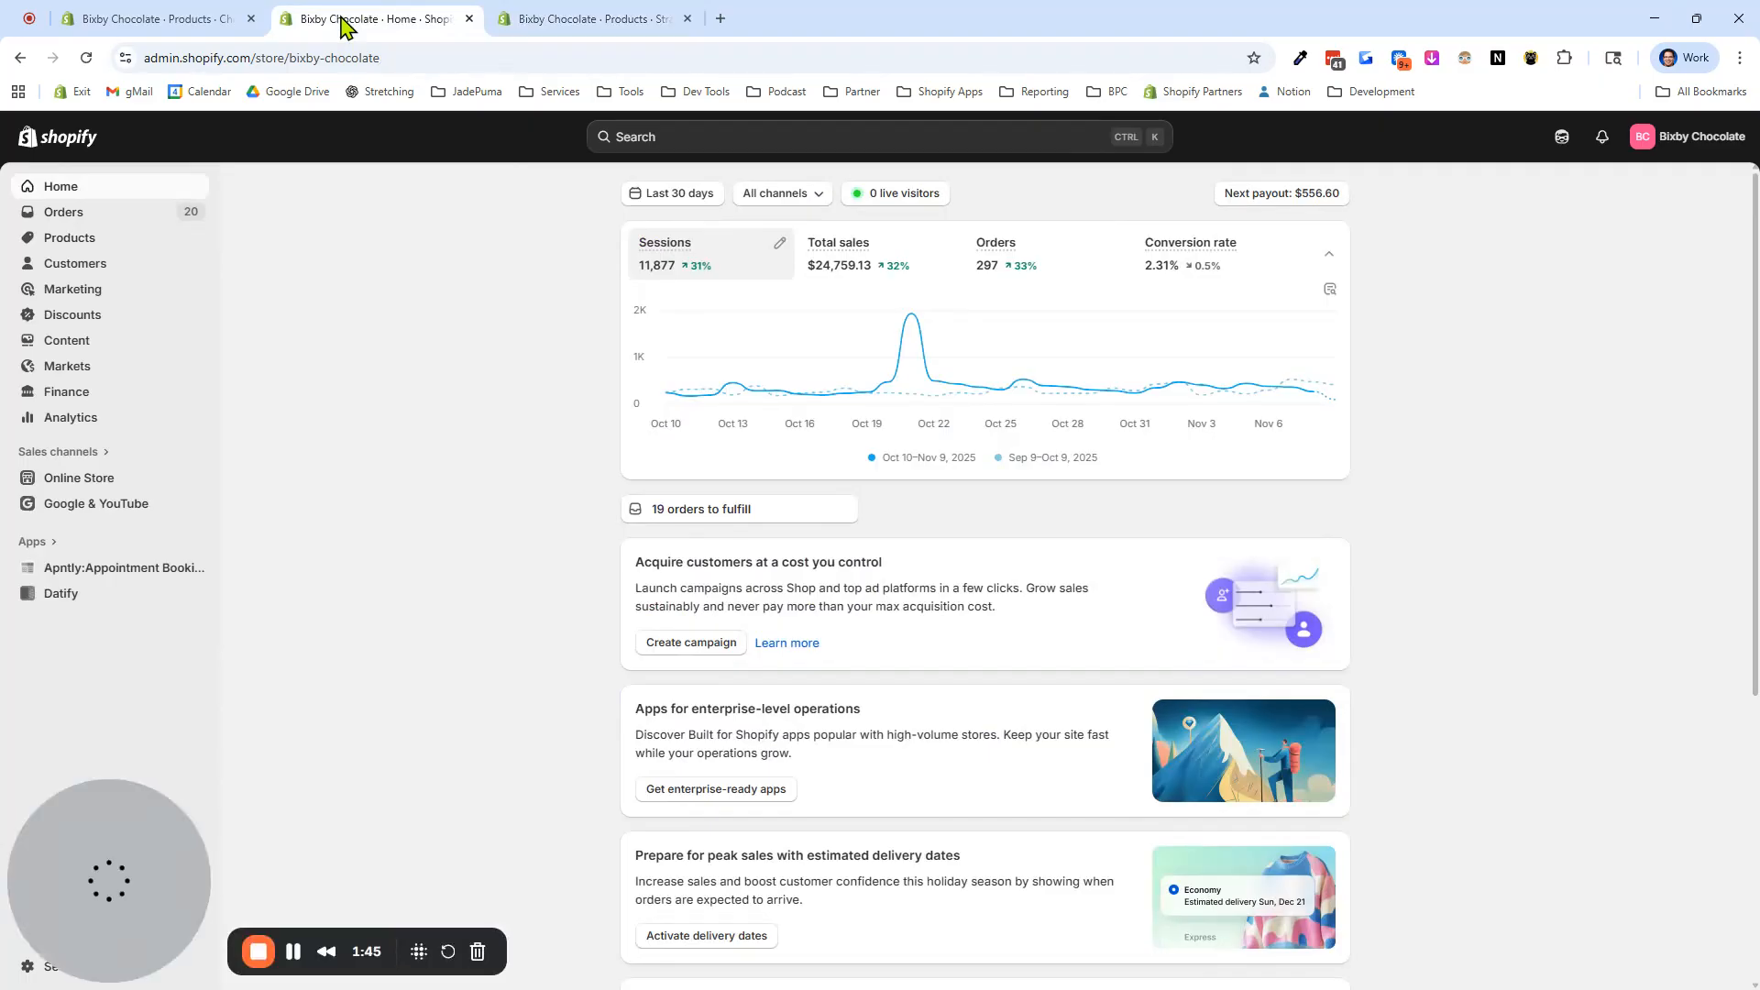
{"action": "left_click", "coordinate": [60, 599]}
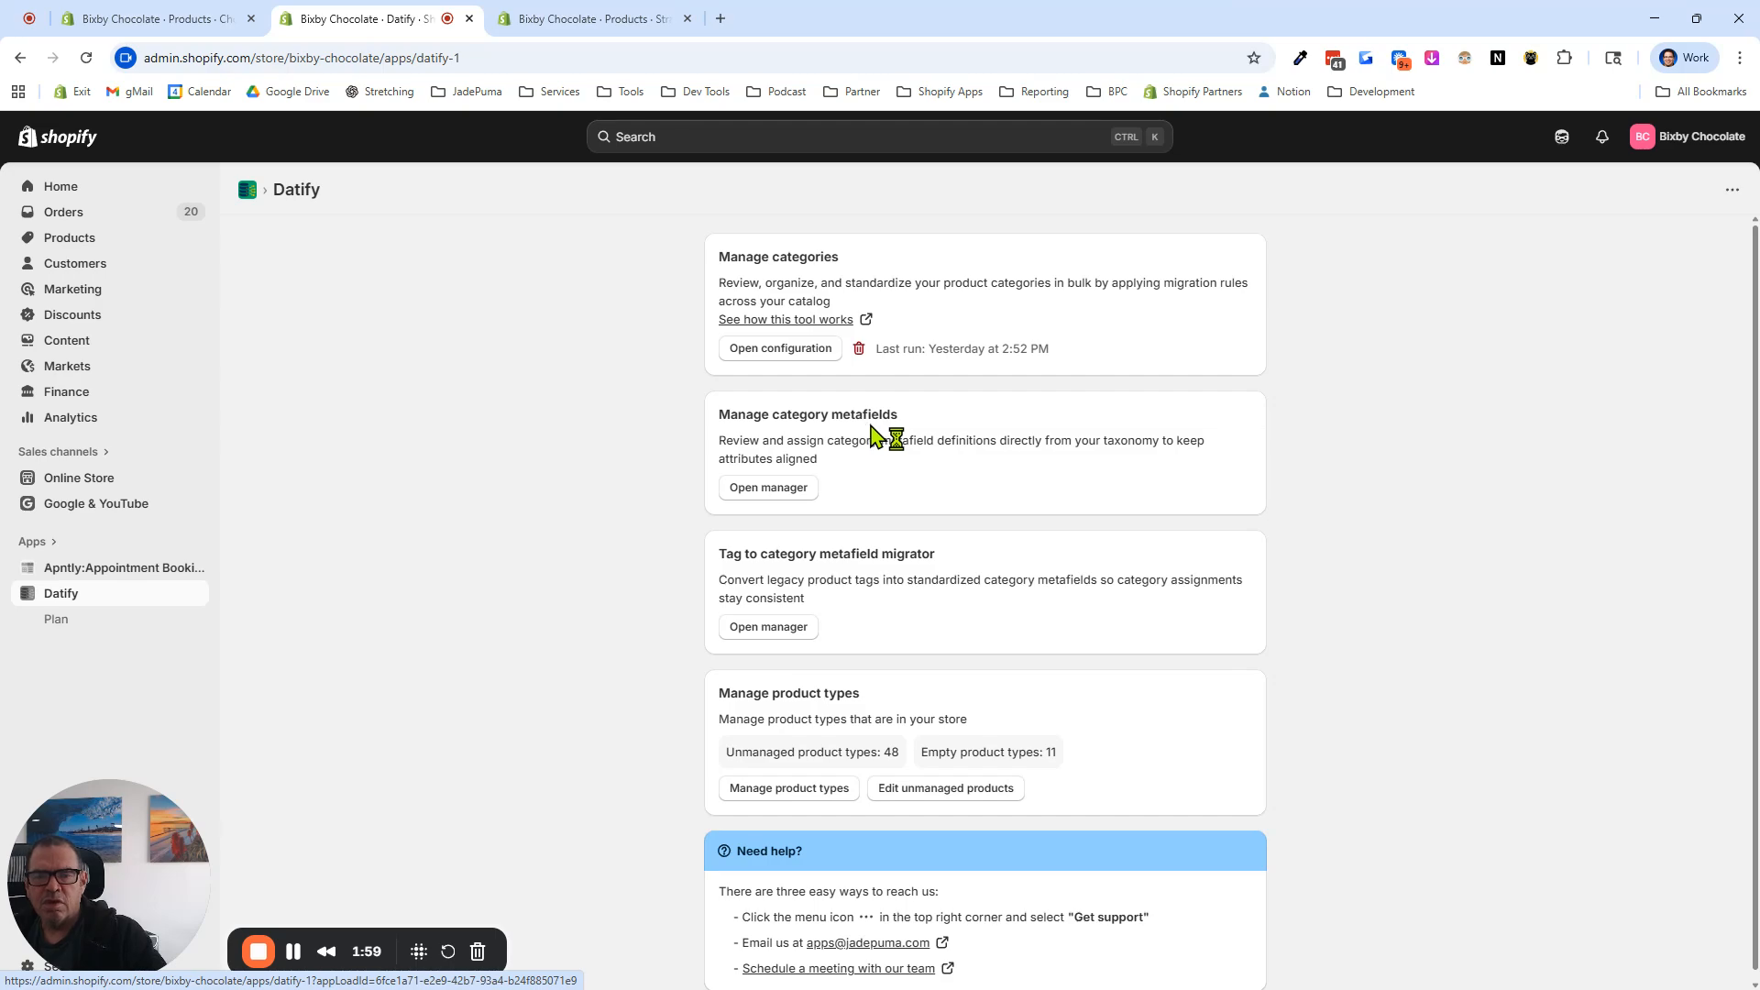
{"action": "left_click", "coordinate": [744, 431]}
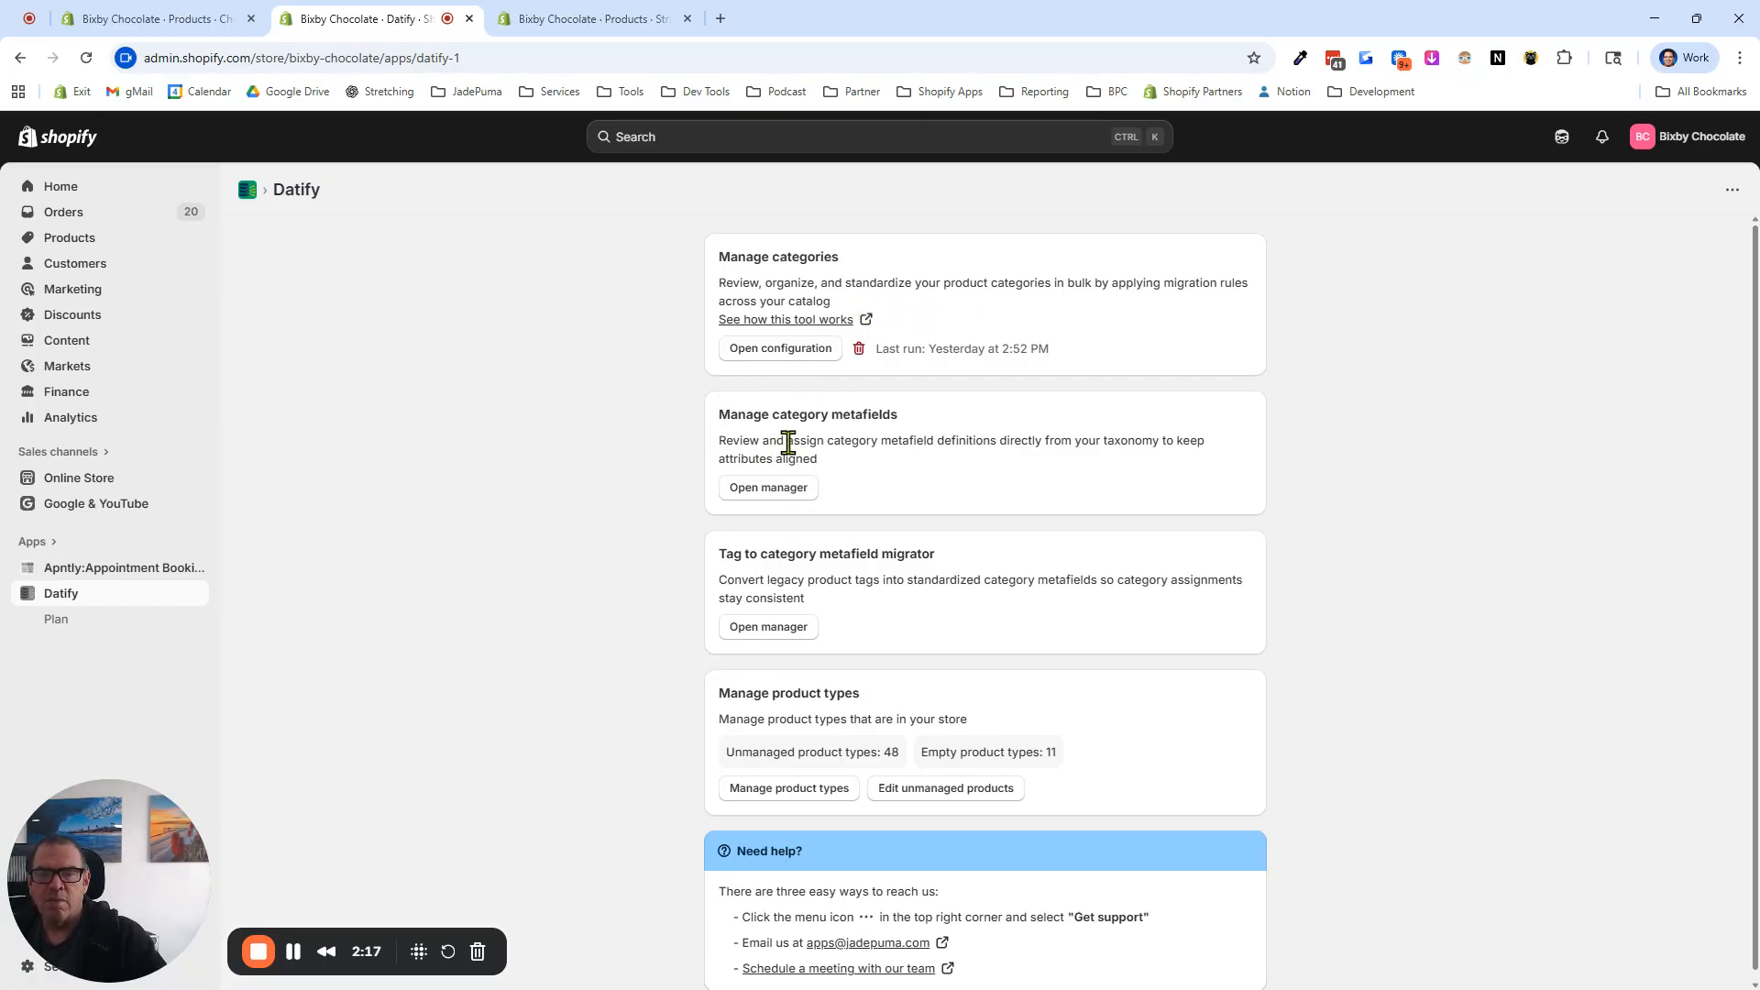
{"action": "left_click", "coordinate": [774, 497]}
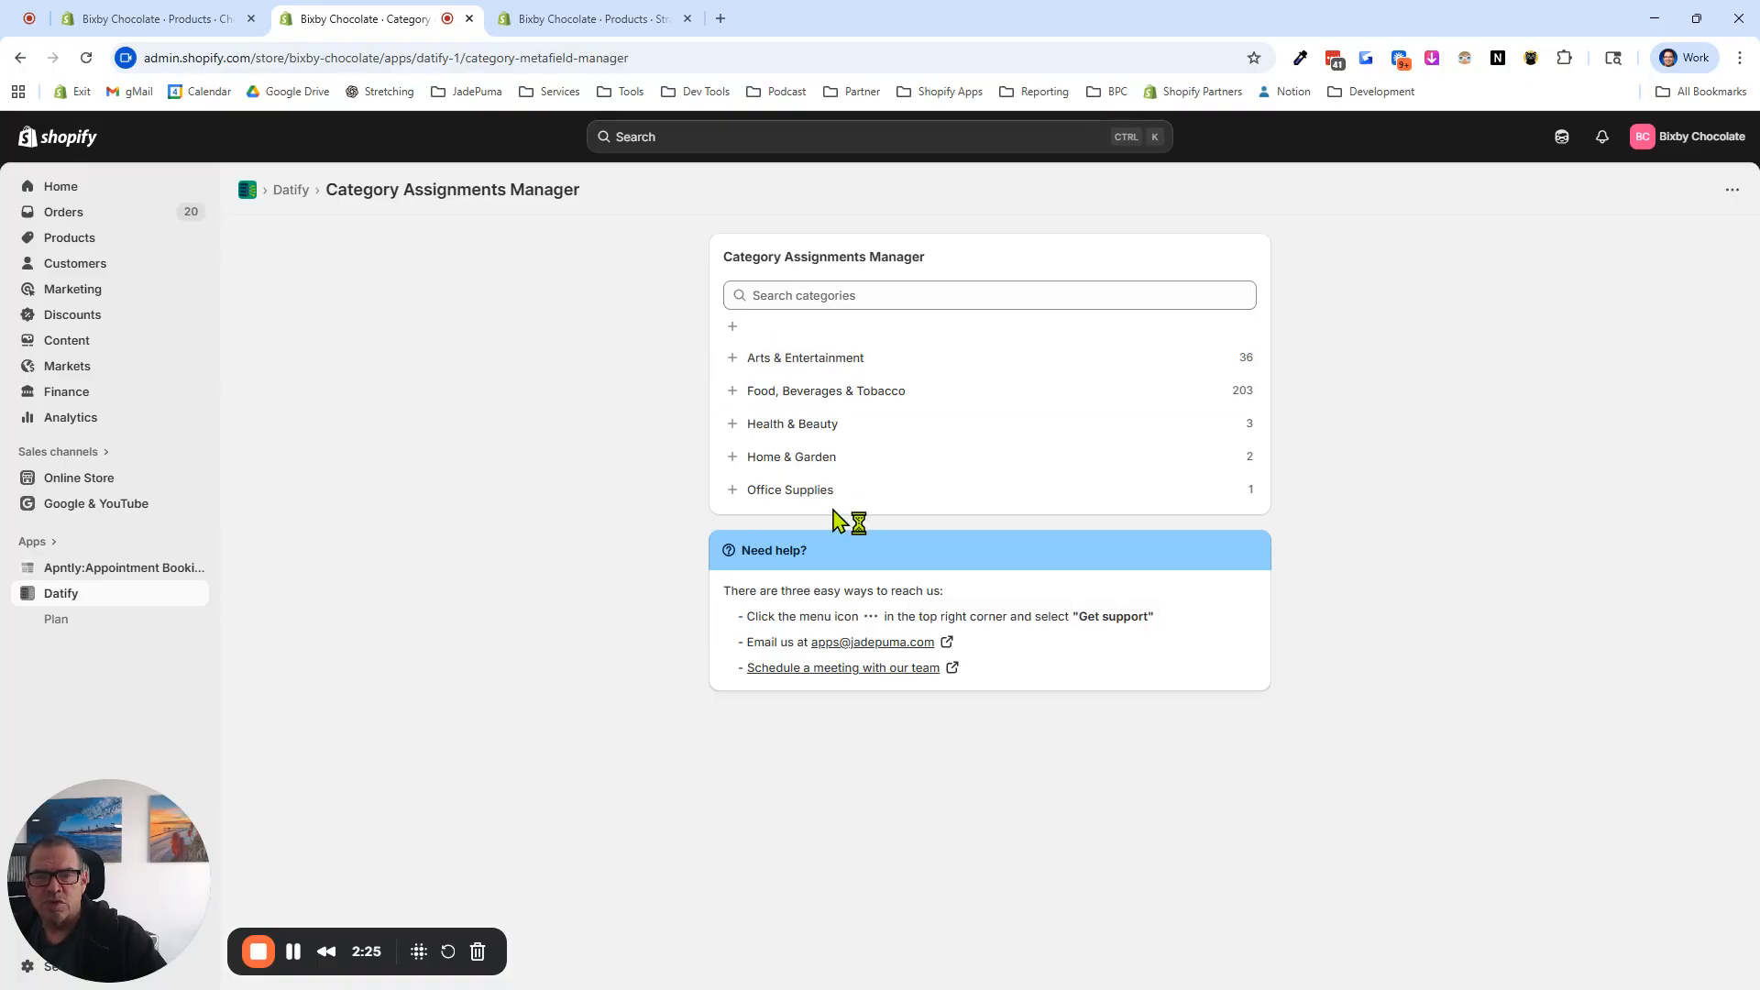
Expand the whole category tree and check the product counts for Greeting & Note Cards and Chocolate.
{"action": "left_click", "coordinate": [730, 329]}
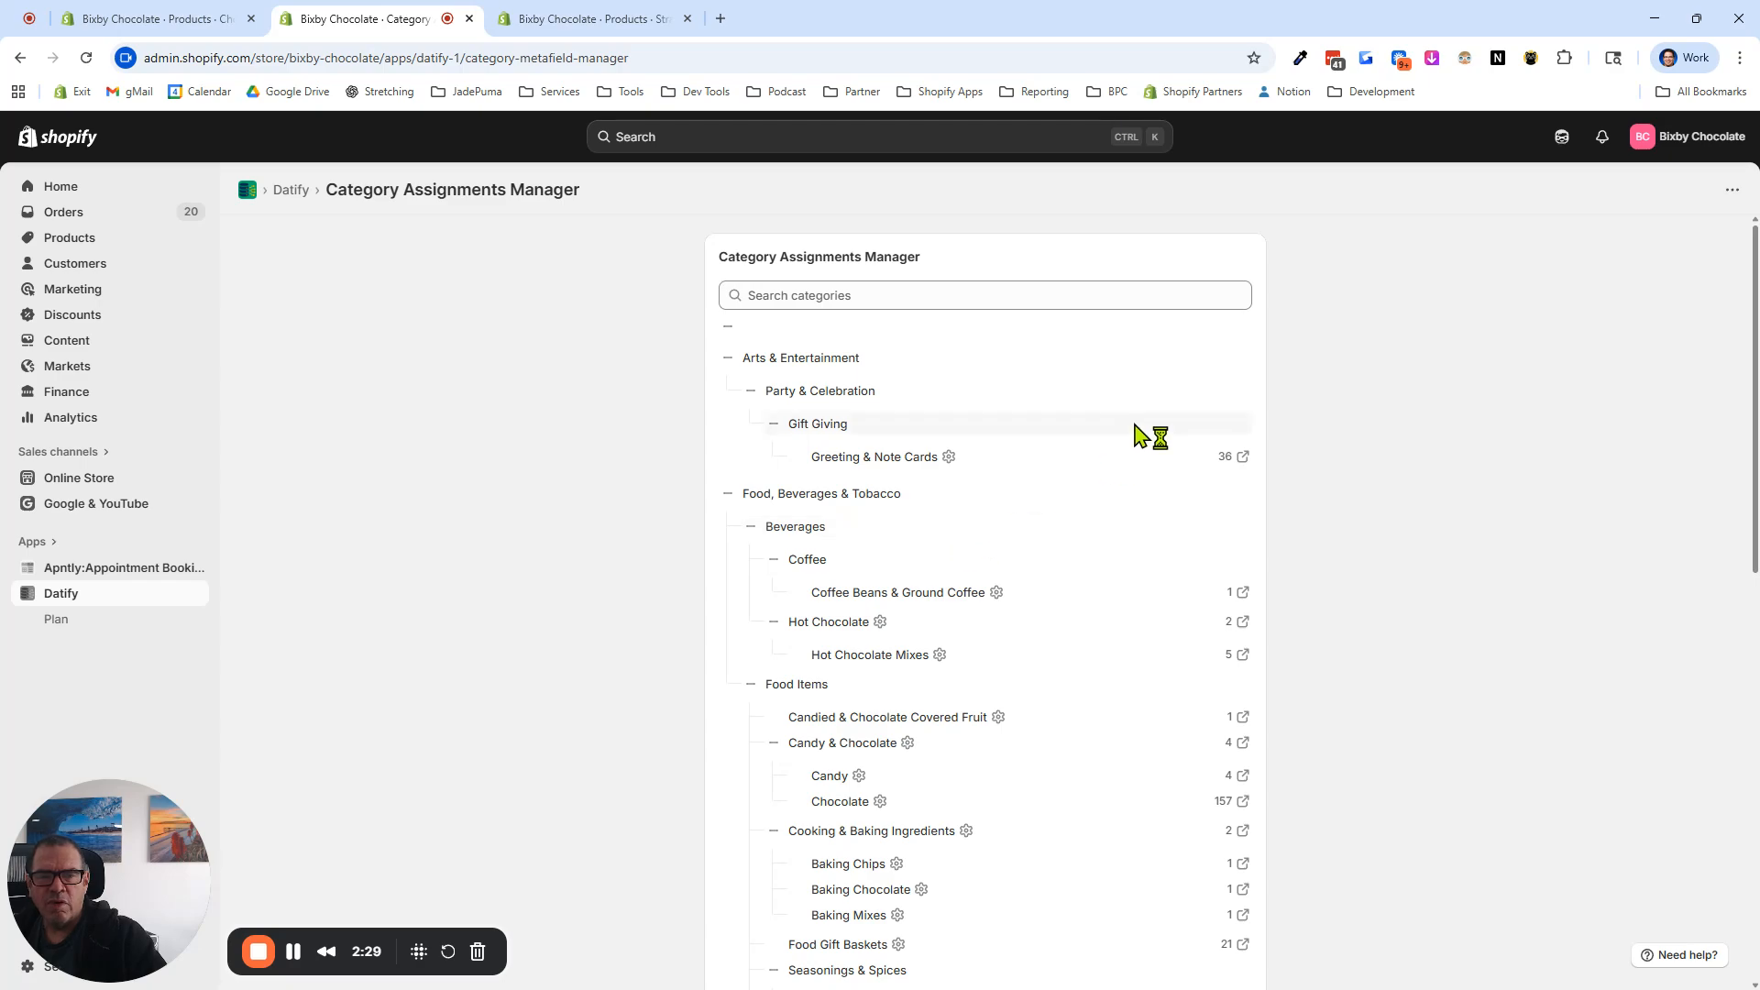
{"action": "left_click", "coordinate": [1234, 468]}
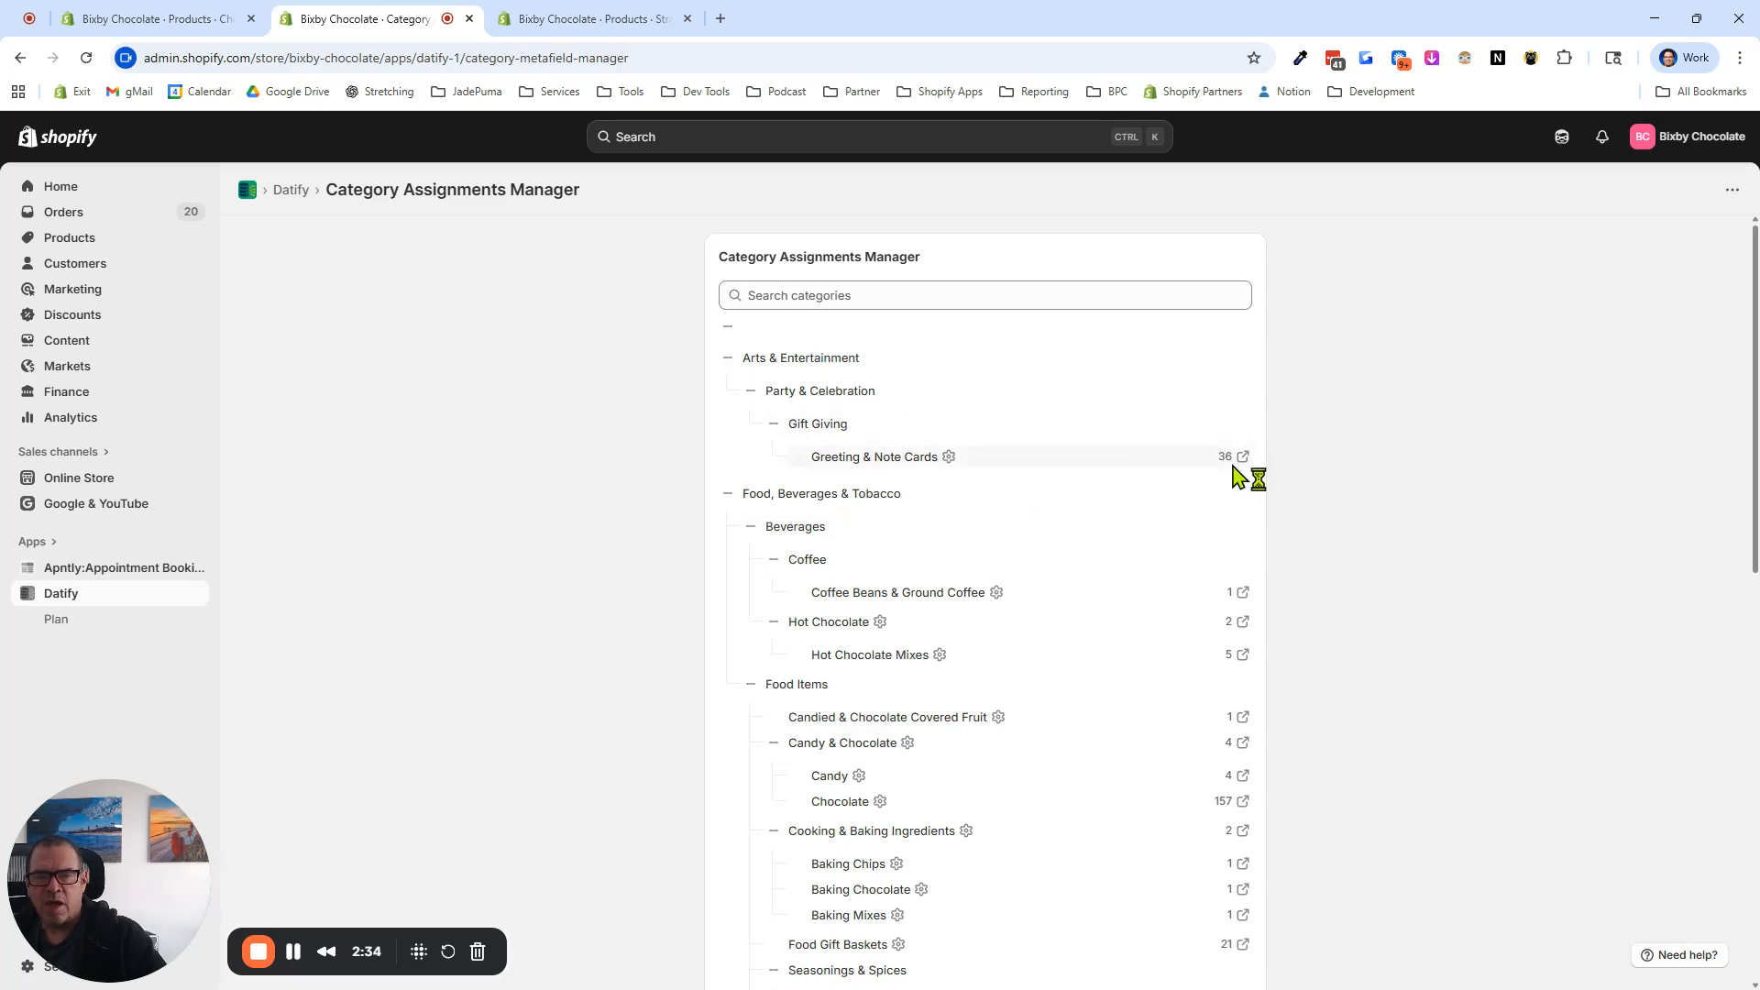
{"action": "scroll", "coordinate": [1280, 628], "scroll_direction": "down", "scroll_amount": 2}
{"action": "scroll", "coordinate": [839, 468], "scroll_direction": "down", "scroll_amount": 3}
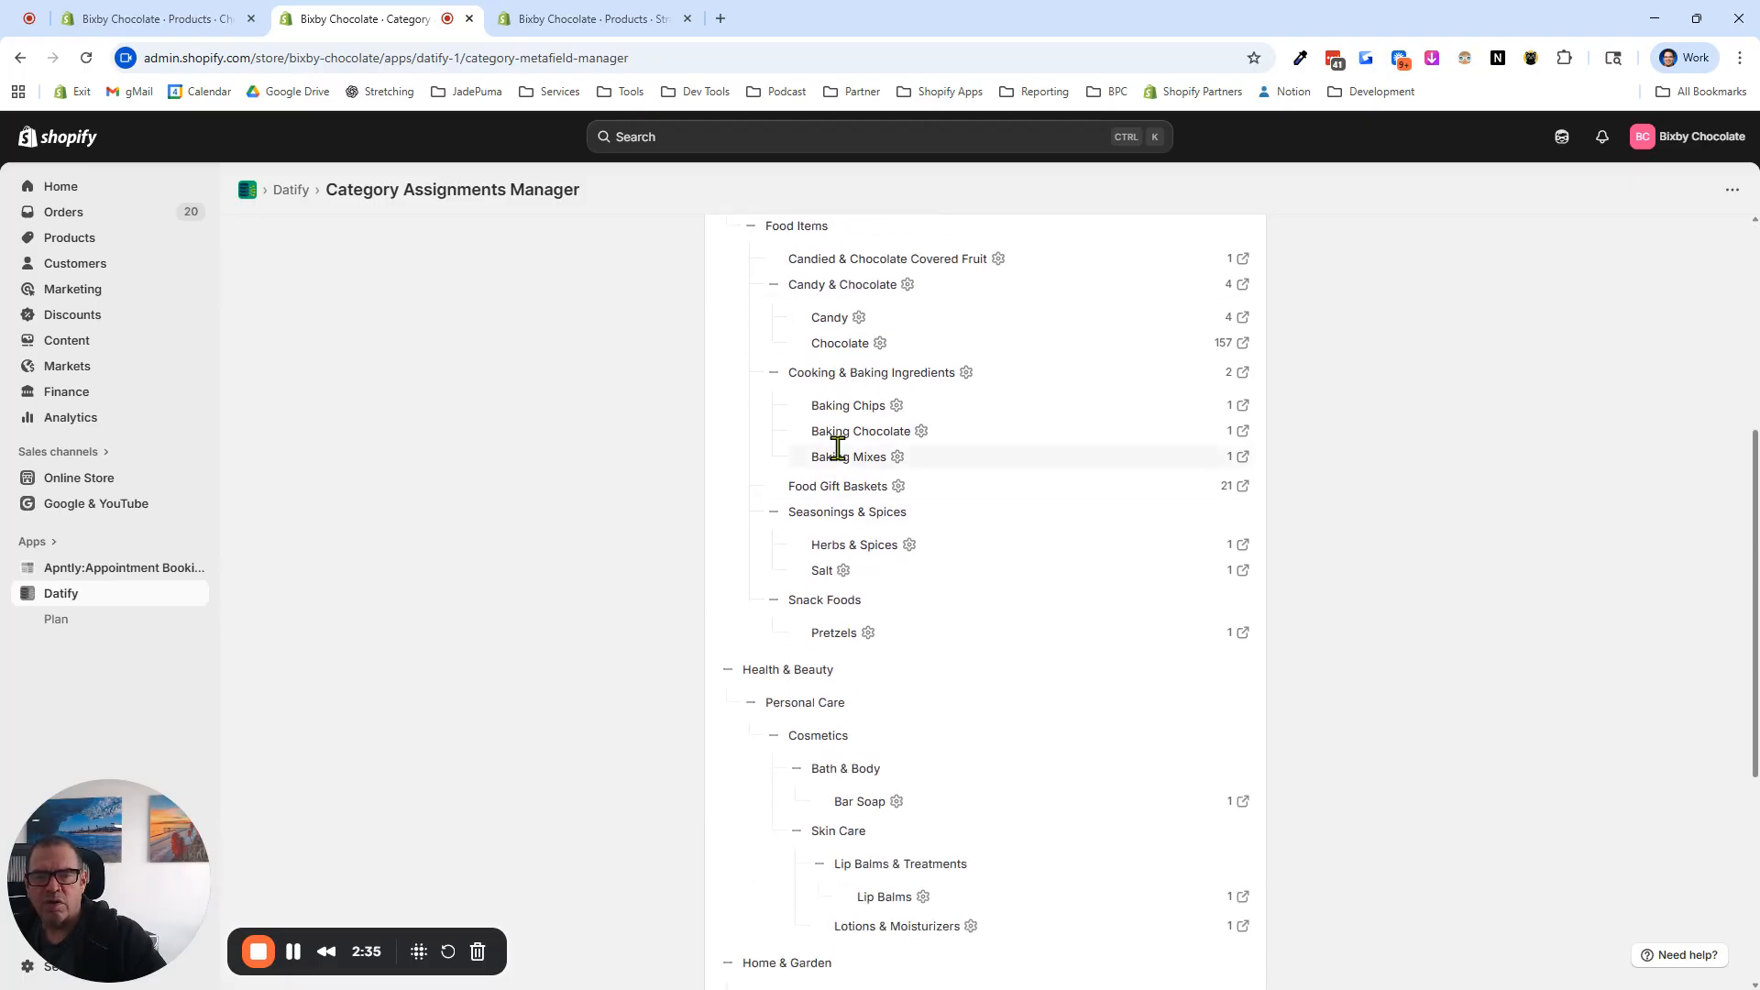
{"action": "left_click", "coordinate": [1216, 344]}
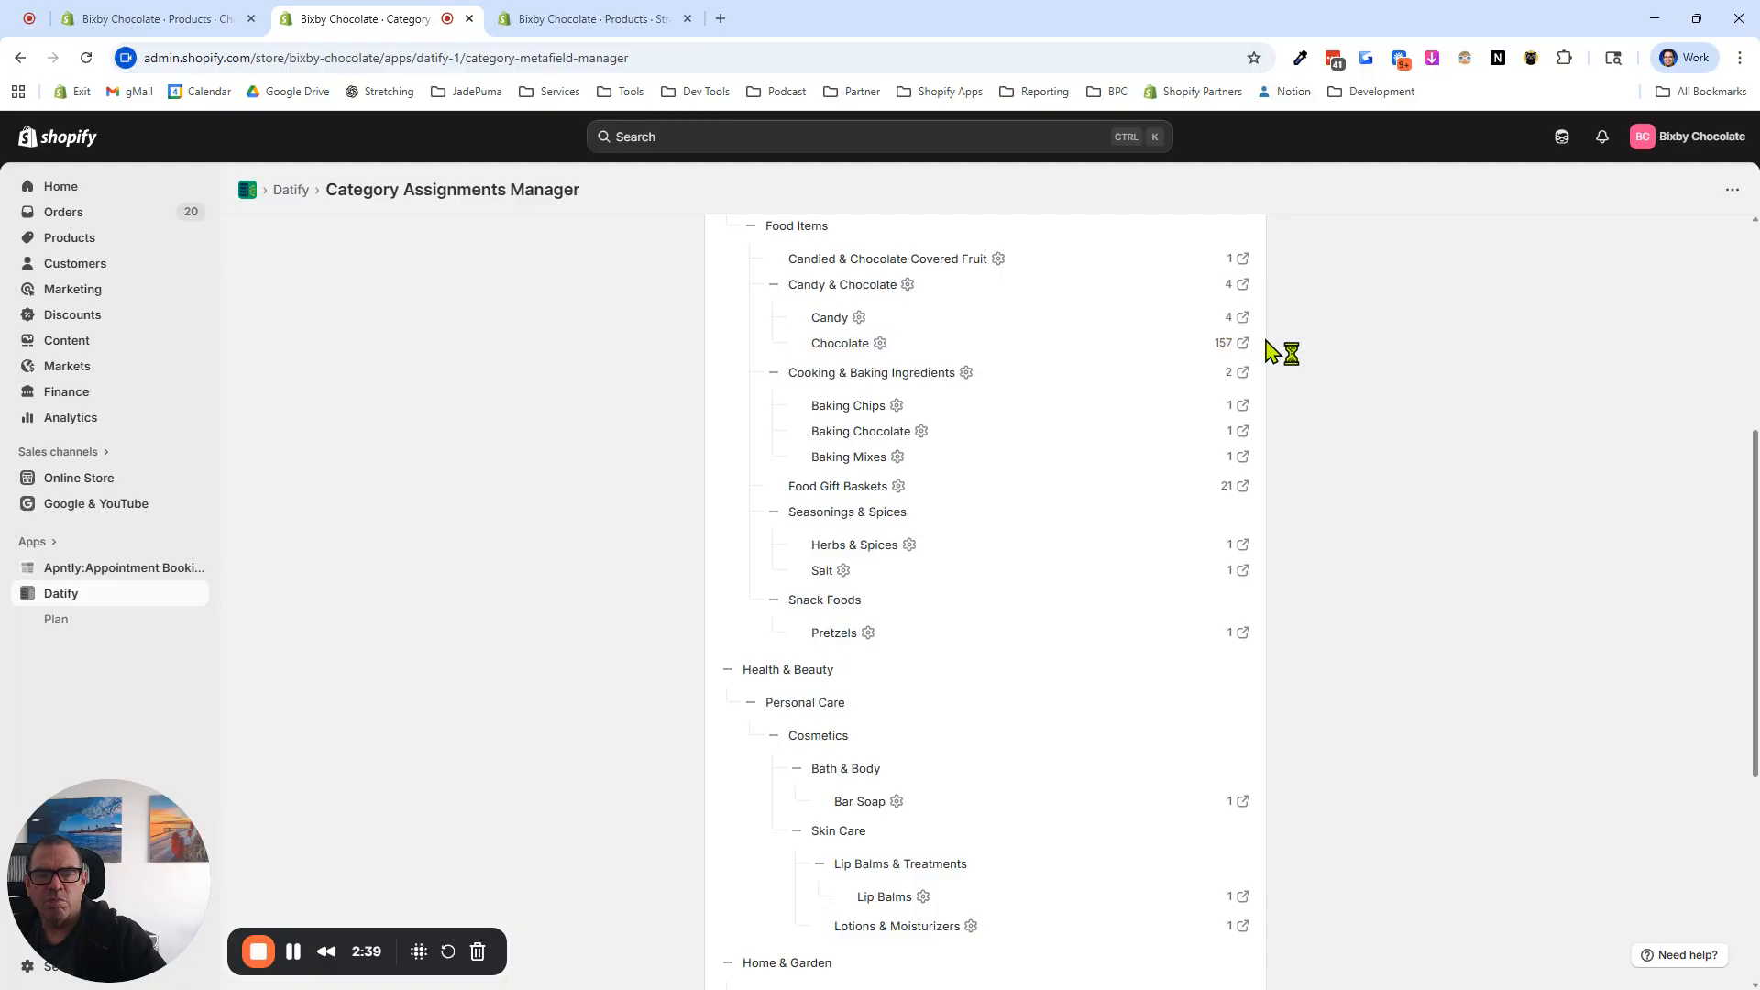
{"action": "mouse_move", "coordinate": [1217, 333]}
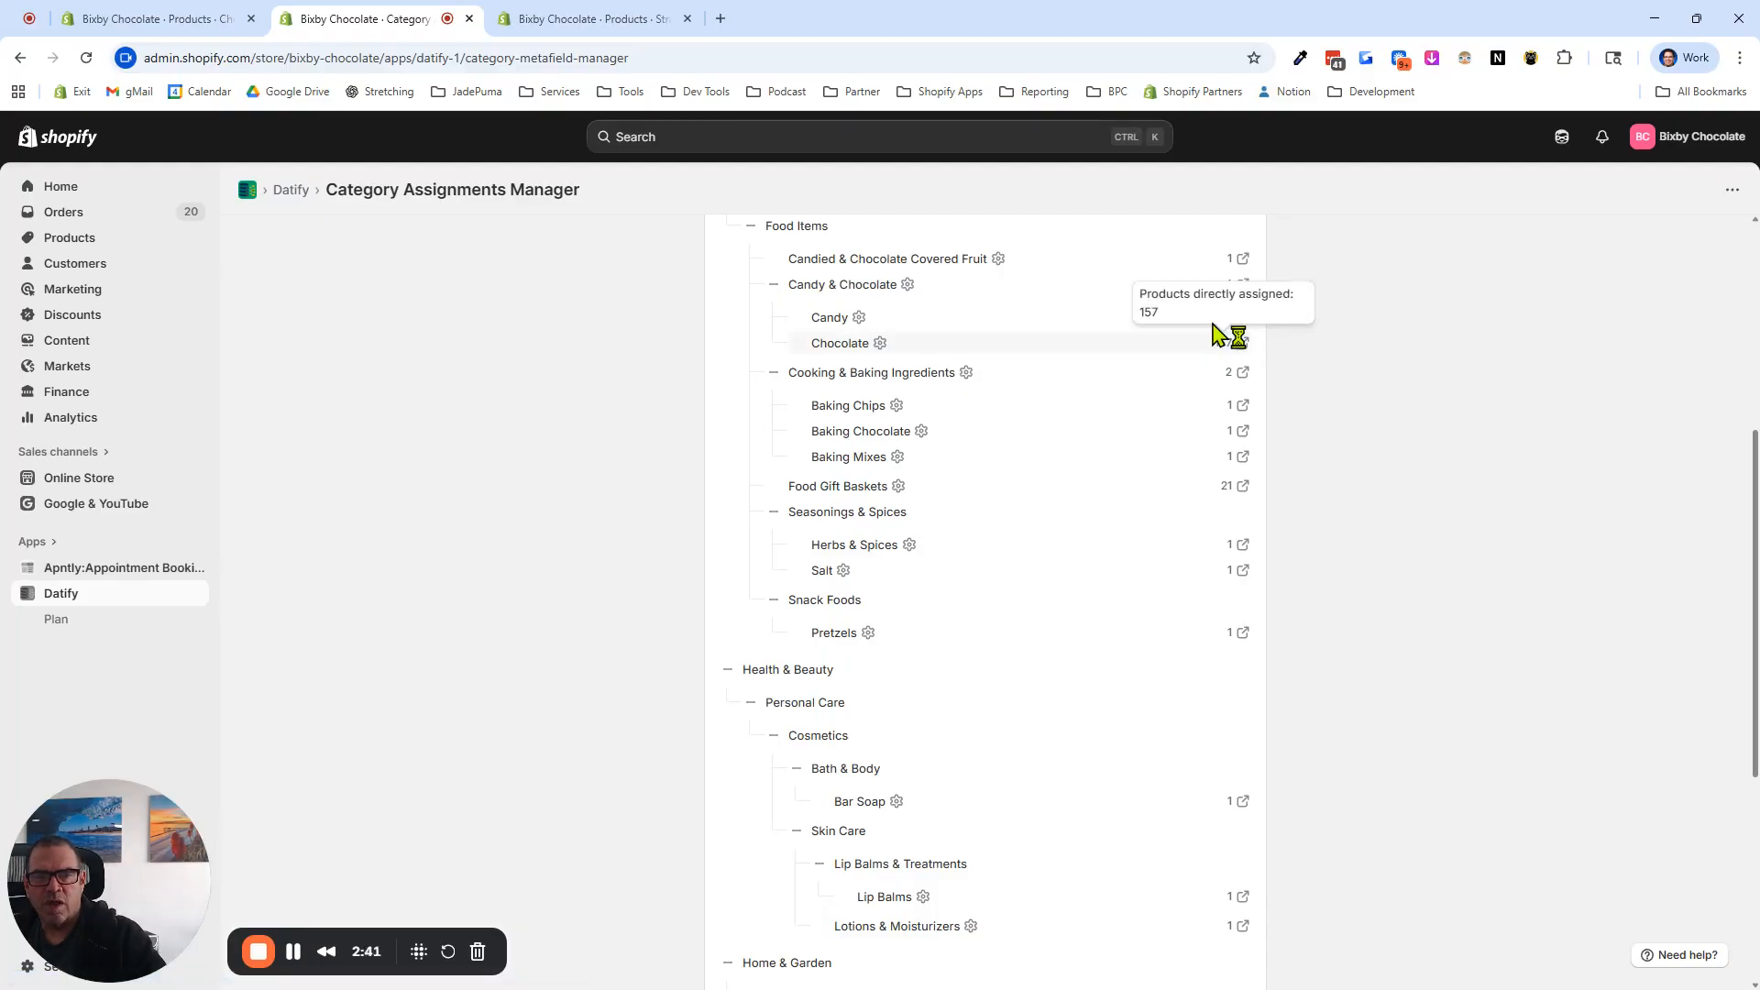
Open the metafield settings of the Chocolate category and review its assigned and recommended metafield definitions.
{"action": "left_click", "coordinate": [880, 345]}
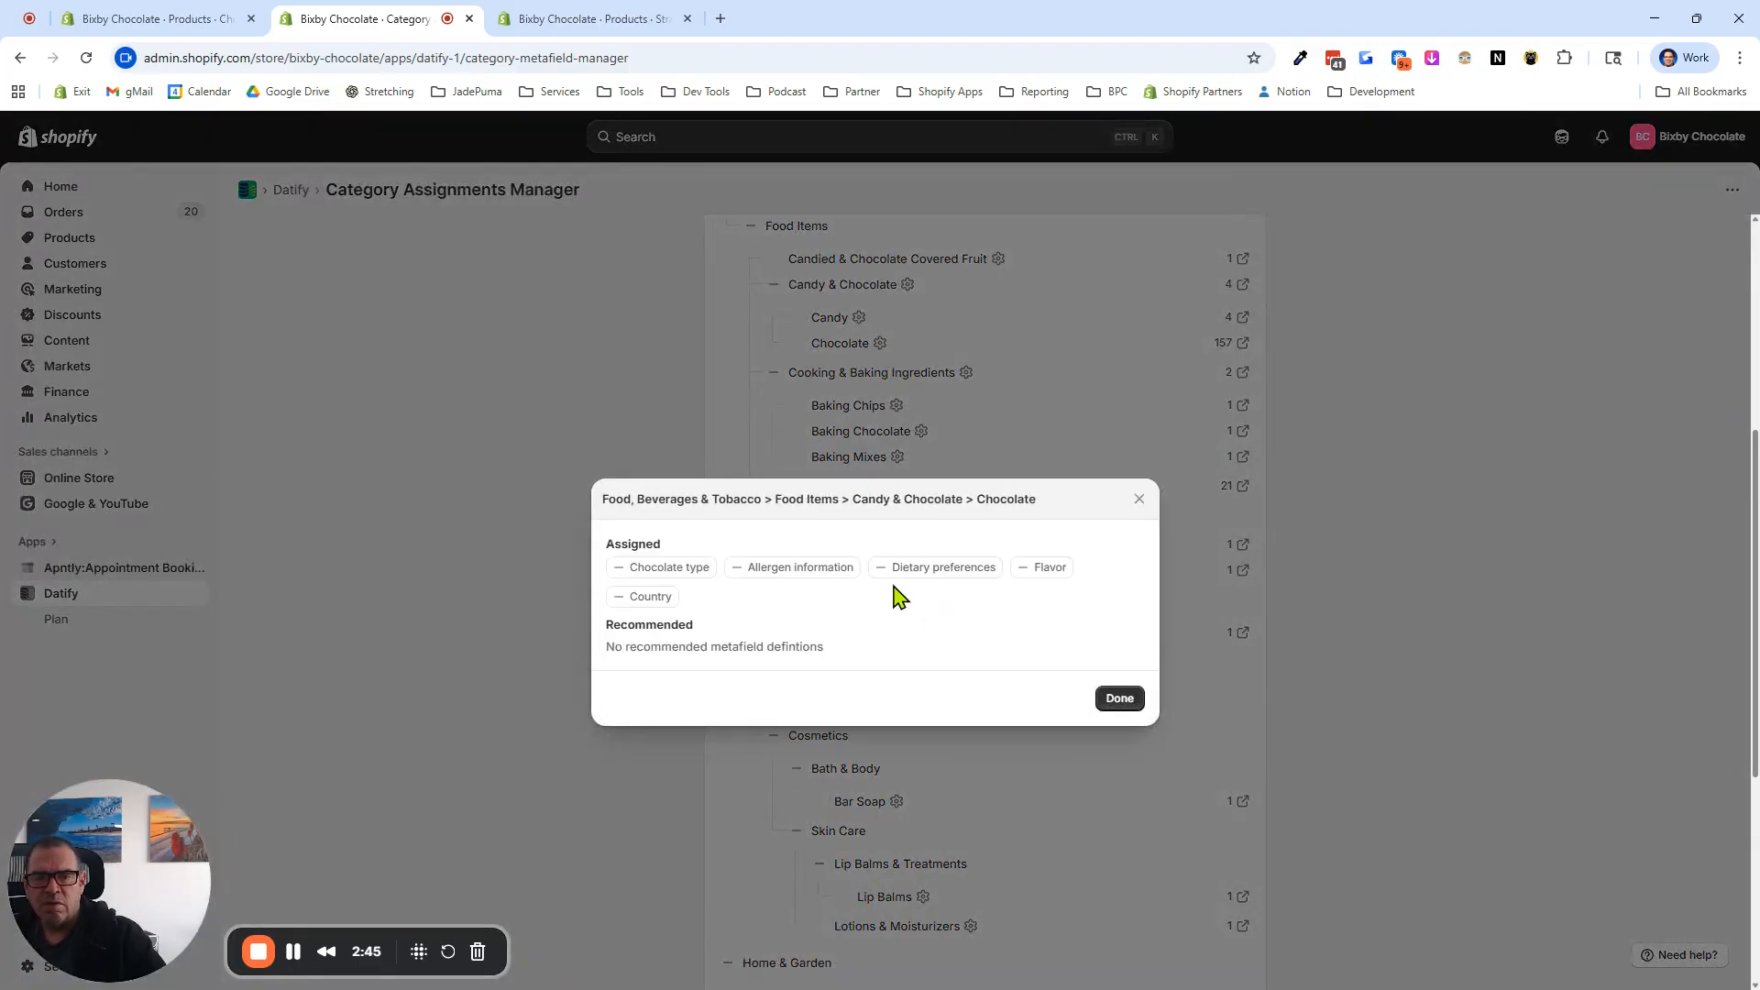
{"action": "left_click", "coordinate": [659, 574]}
{"action": "left_click", "coordinate": [629, 598]}
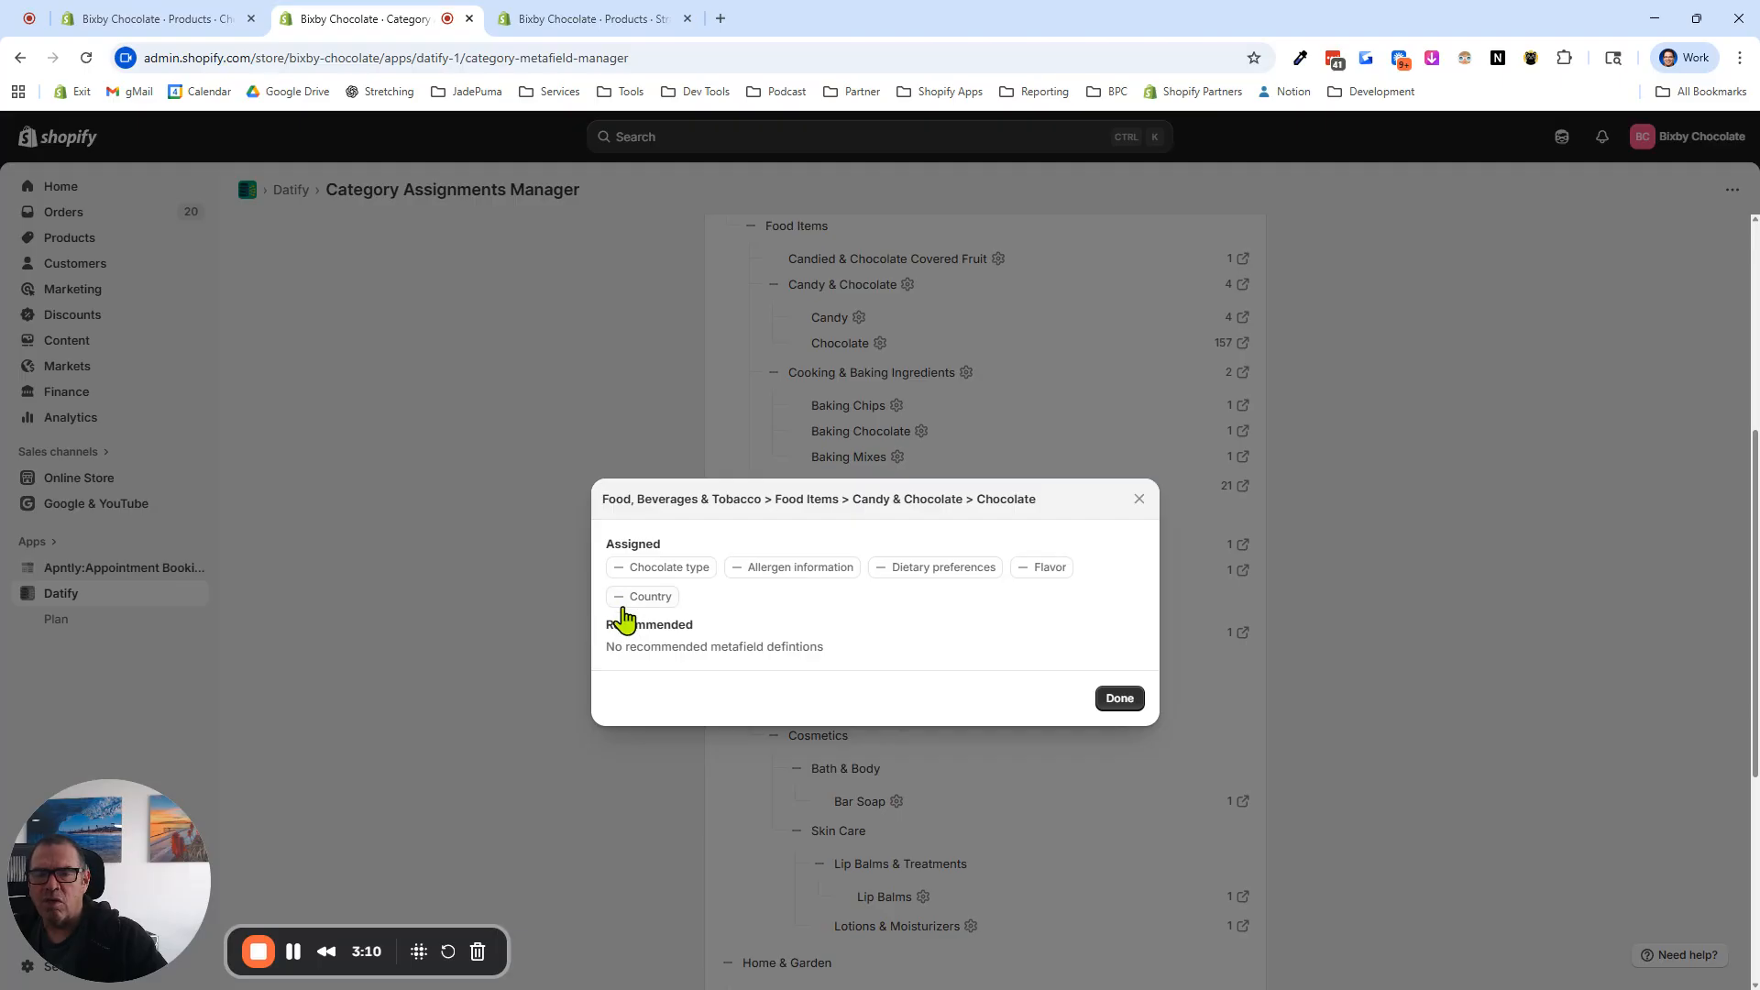
Close the Chocolate category's metafield settings and open those of the Candy category to review its assigned metafields.
{"action": "key", "text": "ctrl"}
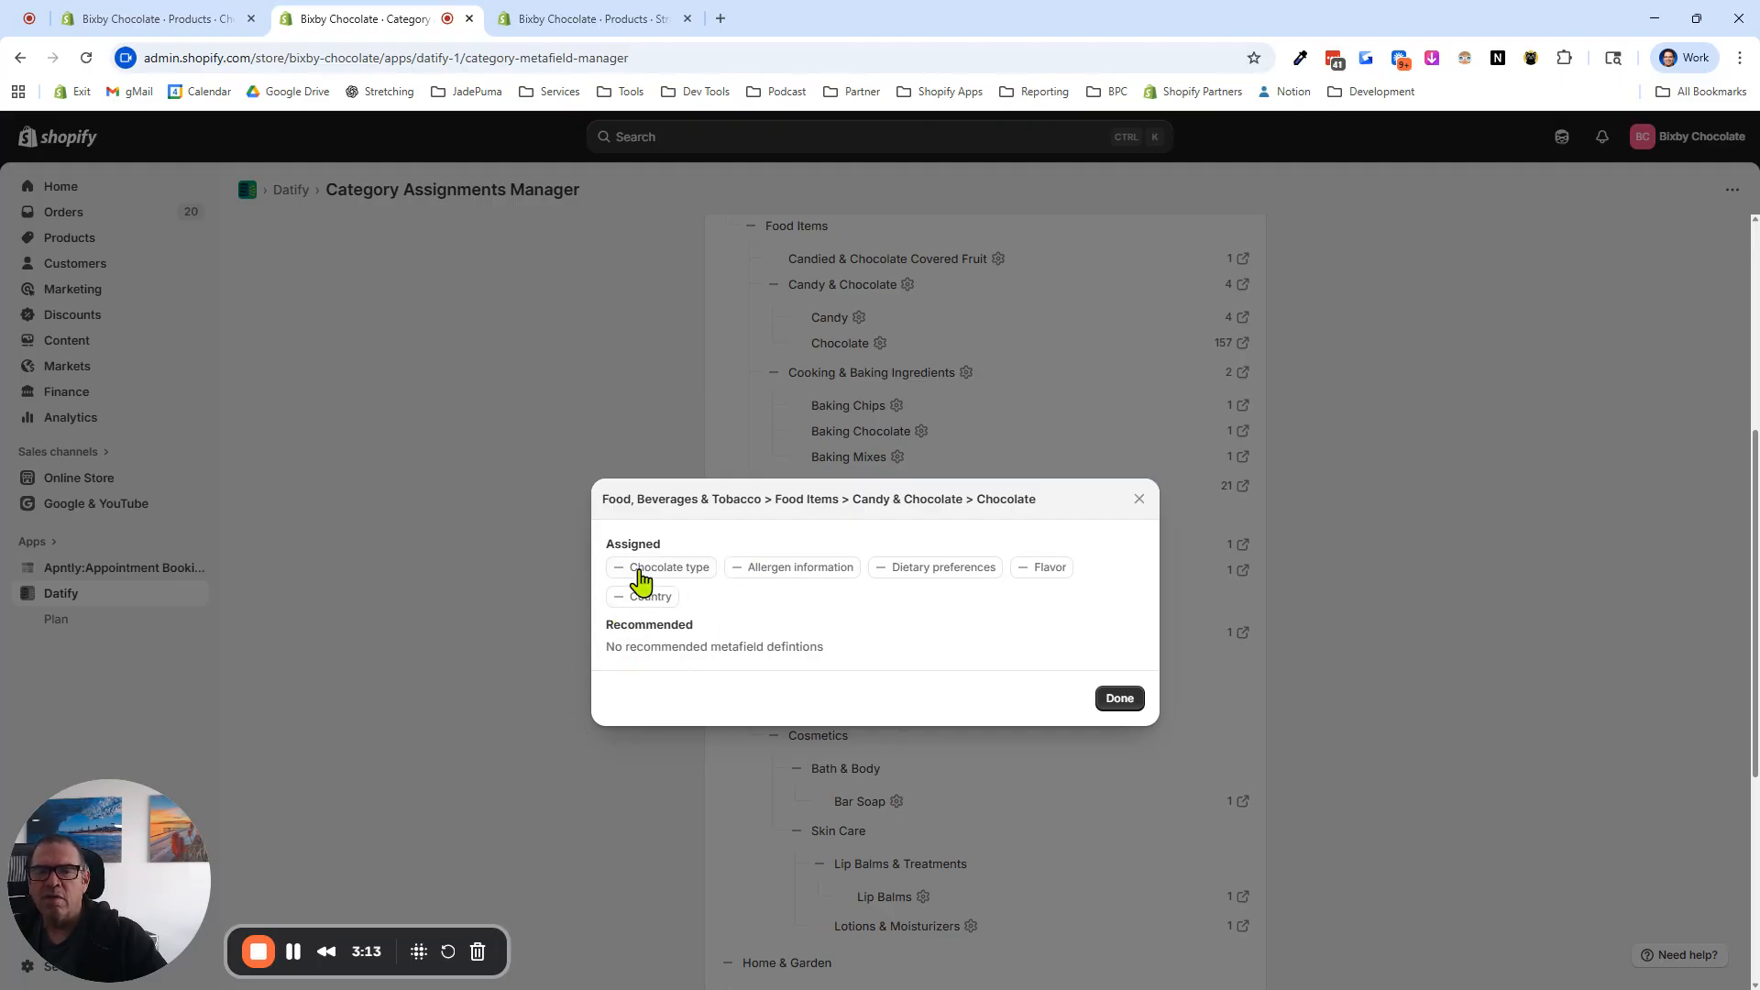
{"action": "key", "text": "ctrl"}
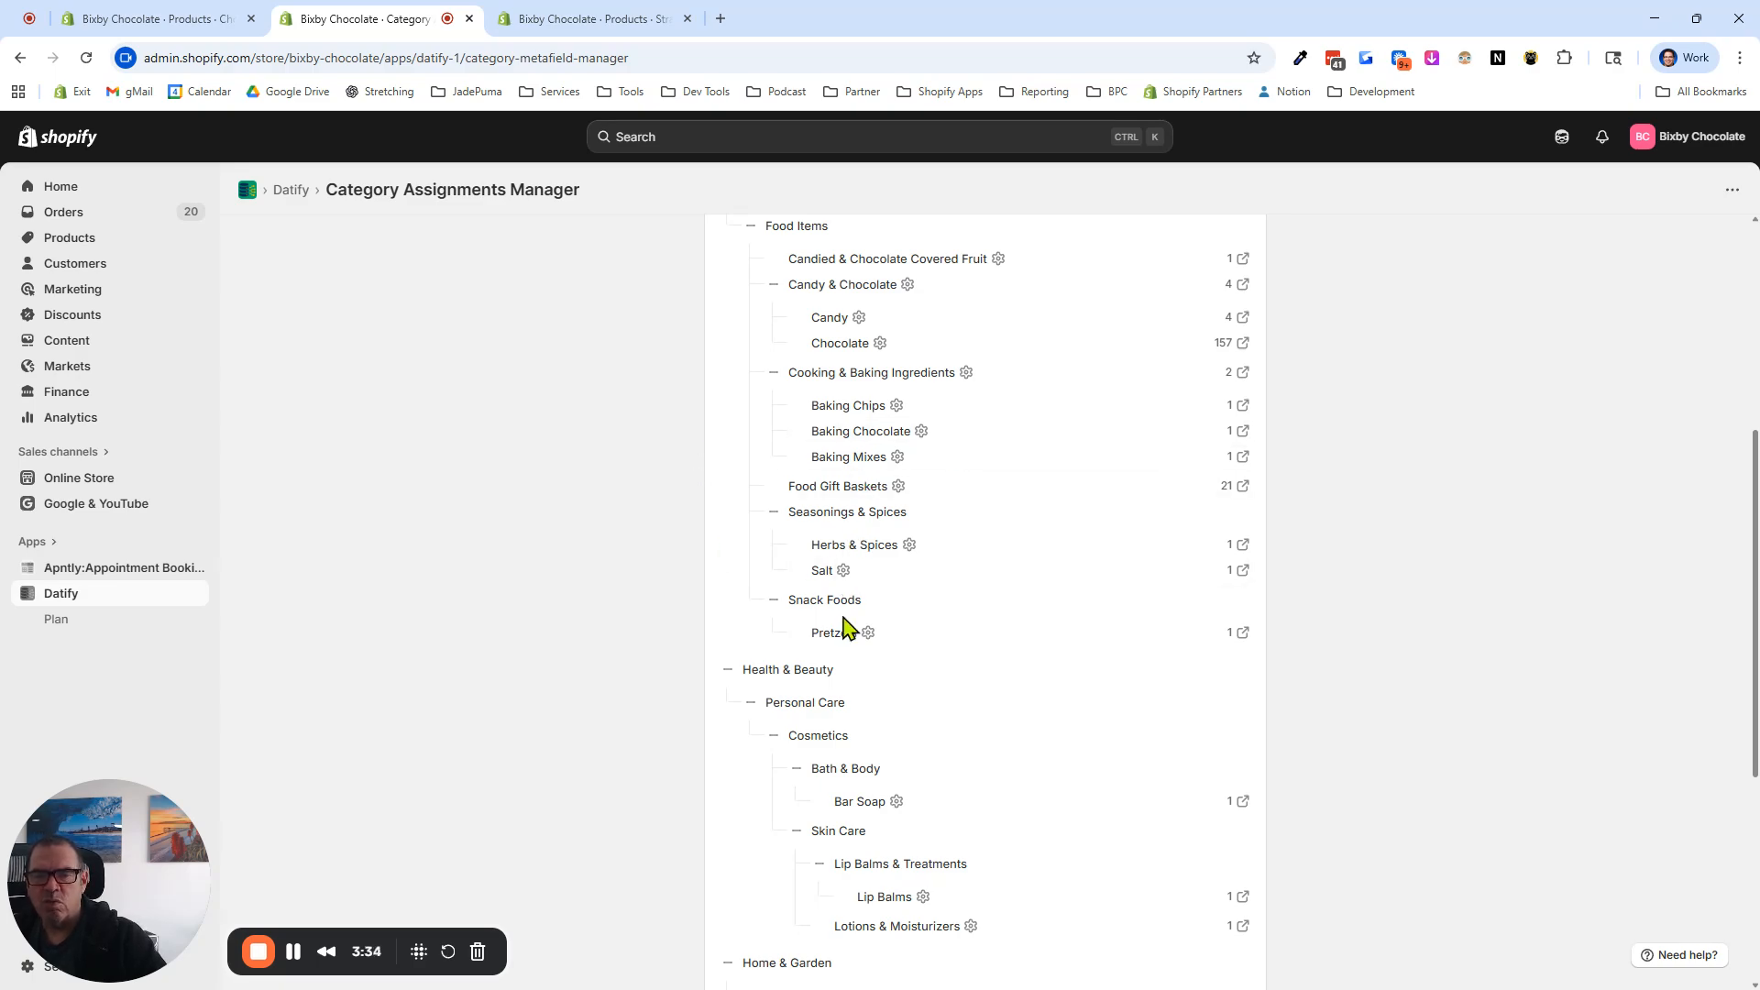
{"action": "left_click", "coordinate": [859, 317]}
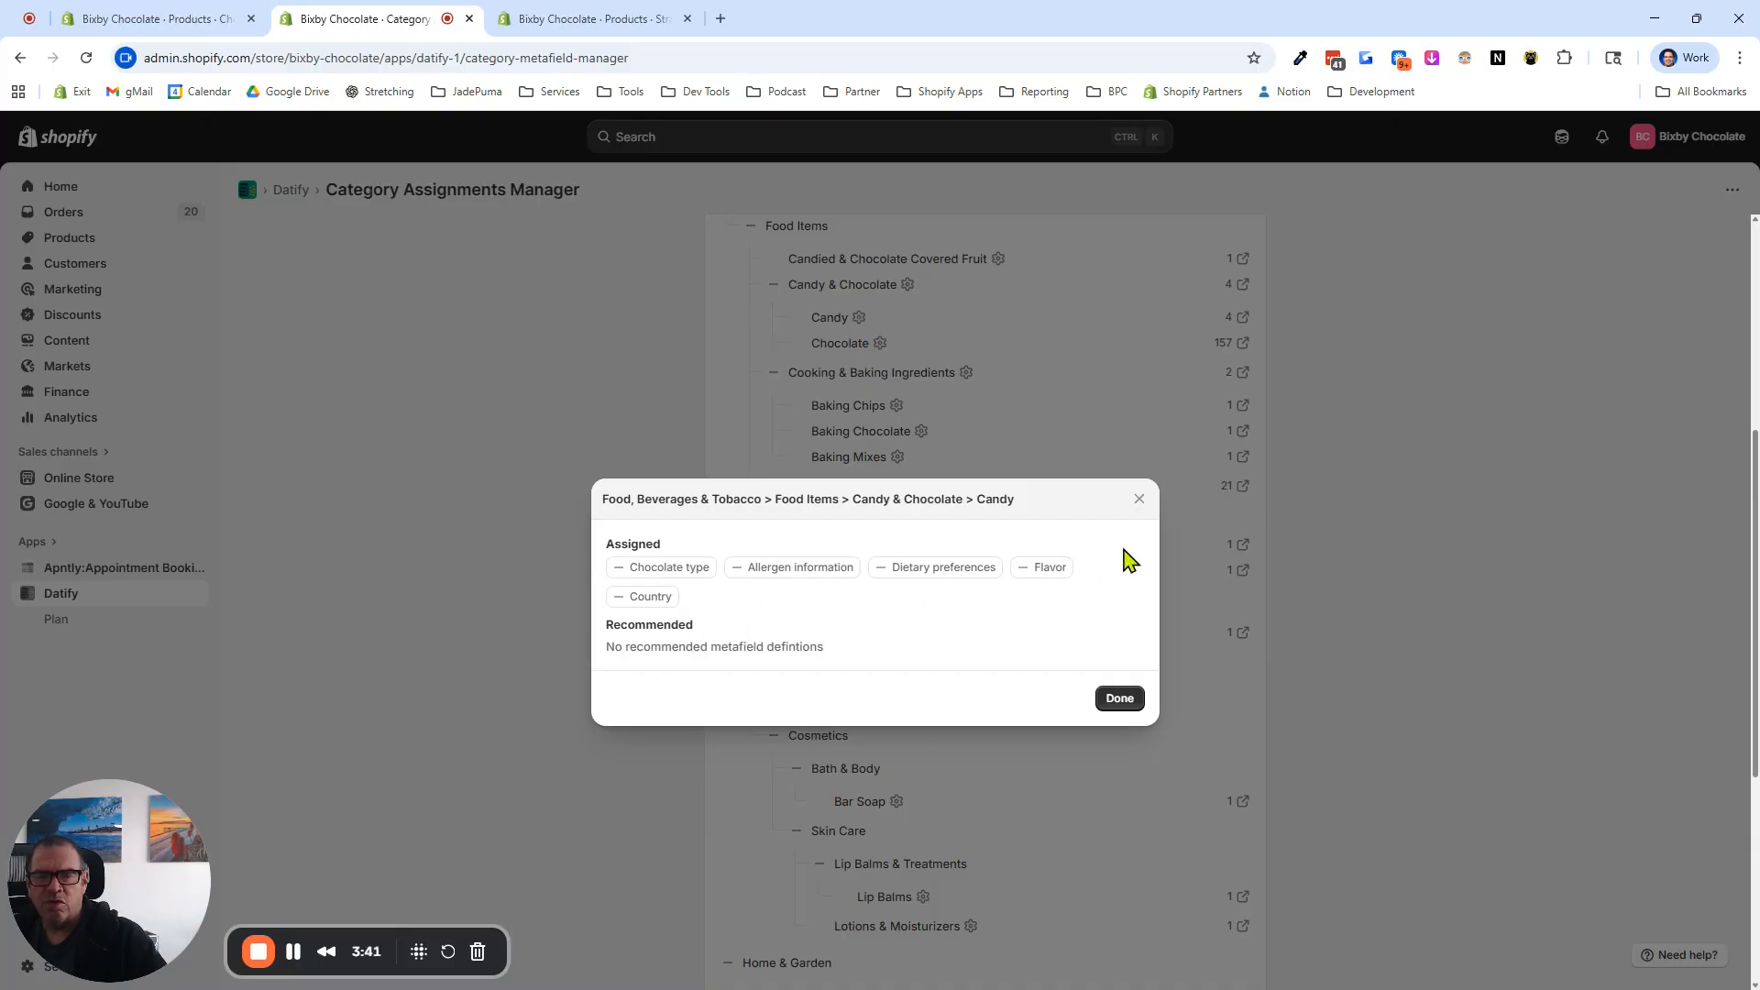
{"action": "left_click", "coordinate": [627, 569]}
{"action": "left_click", "coordinate": [838, 345]}
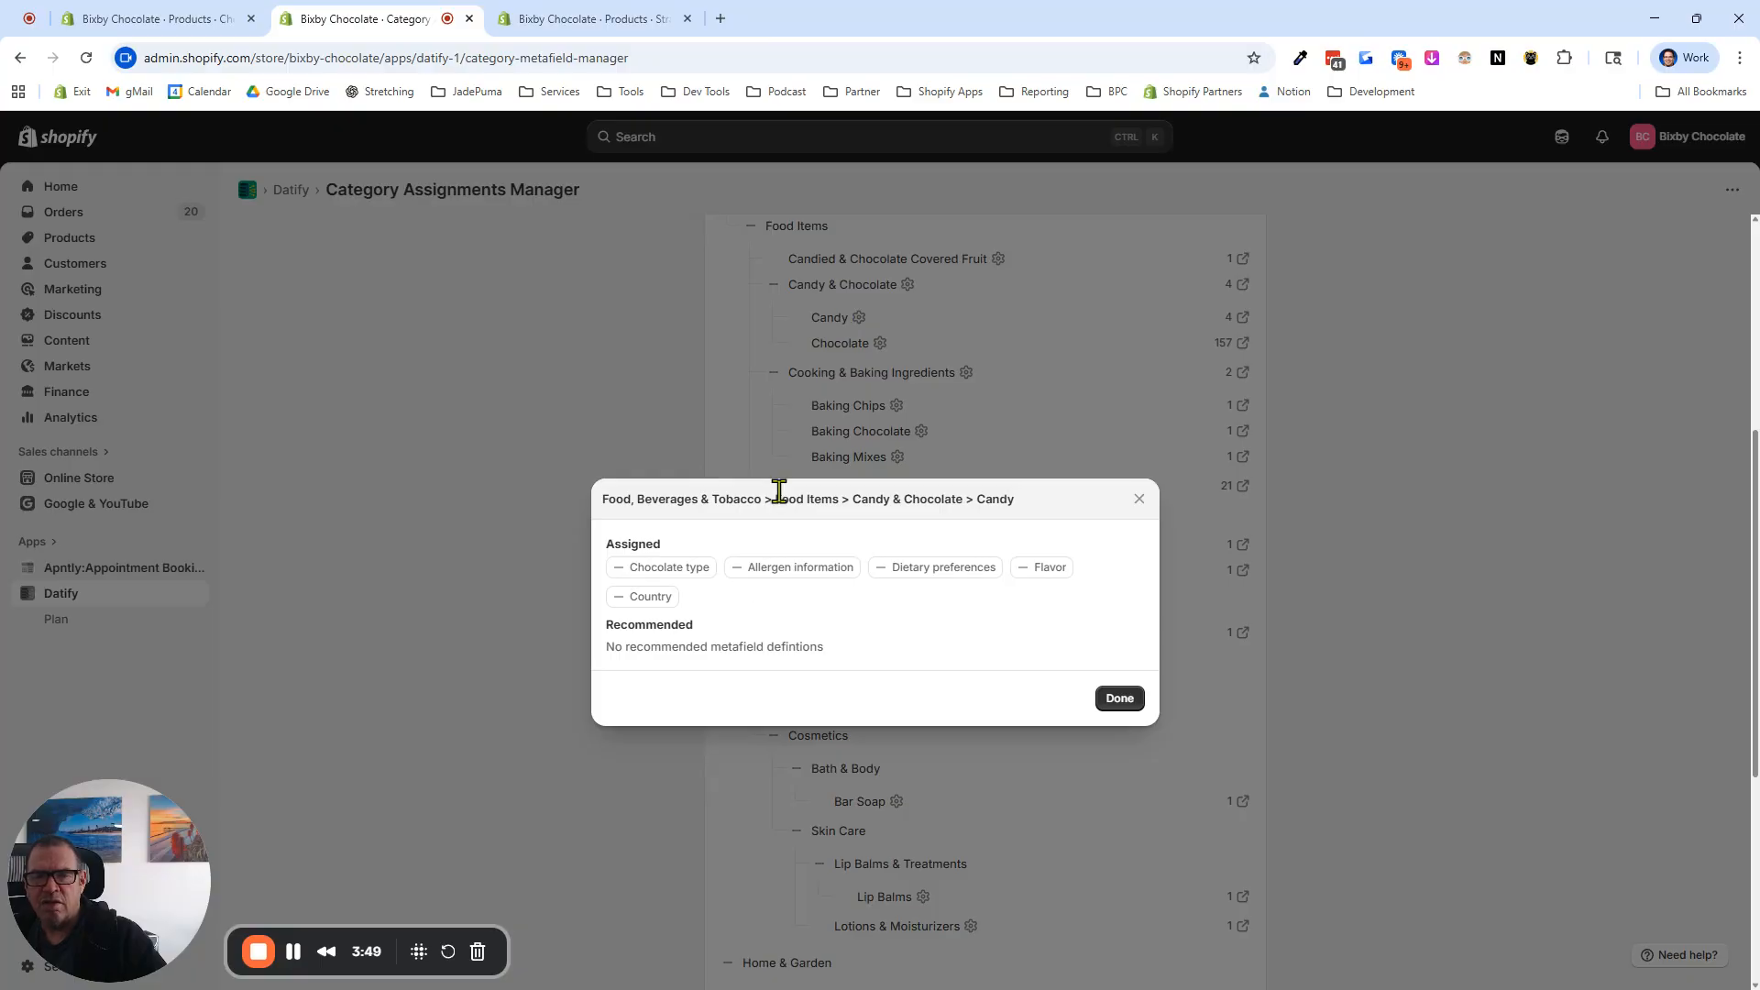
{"action": "left_click", "coordinate": [839, 355]}
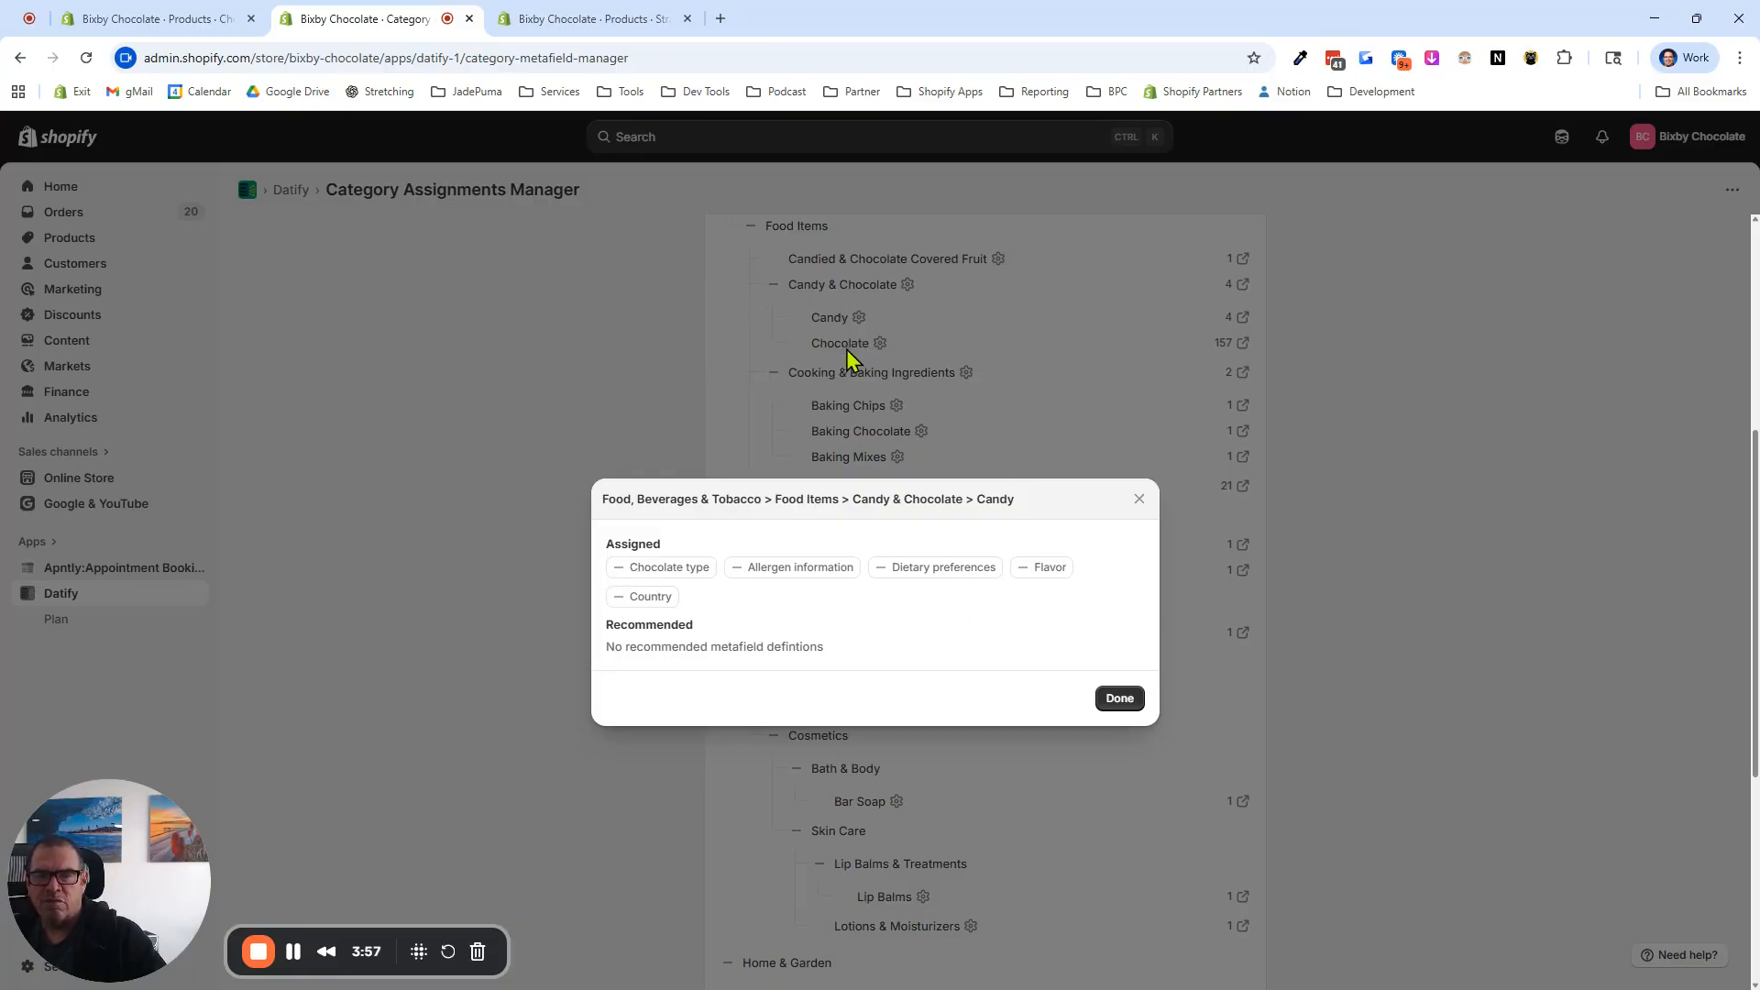
Start unassigning Chocolate type from the Candy category, continue past the instructions, and review the metafield definition's type and category assignments.
{"action": "left_click", "coordinate": [619, 567]}
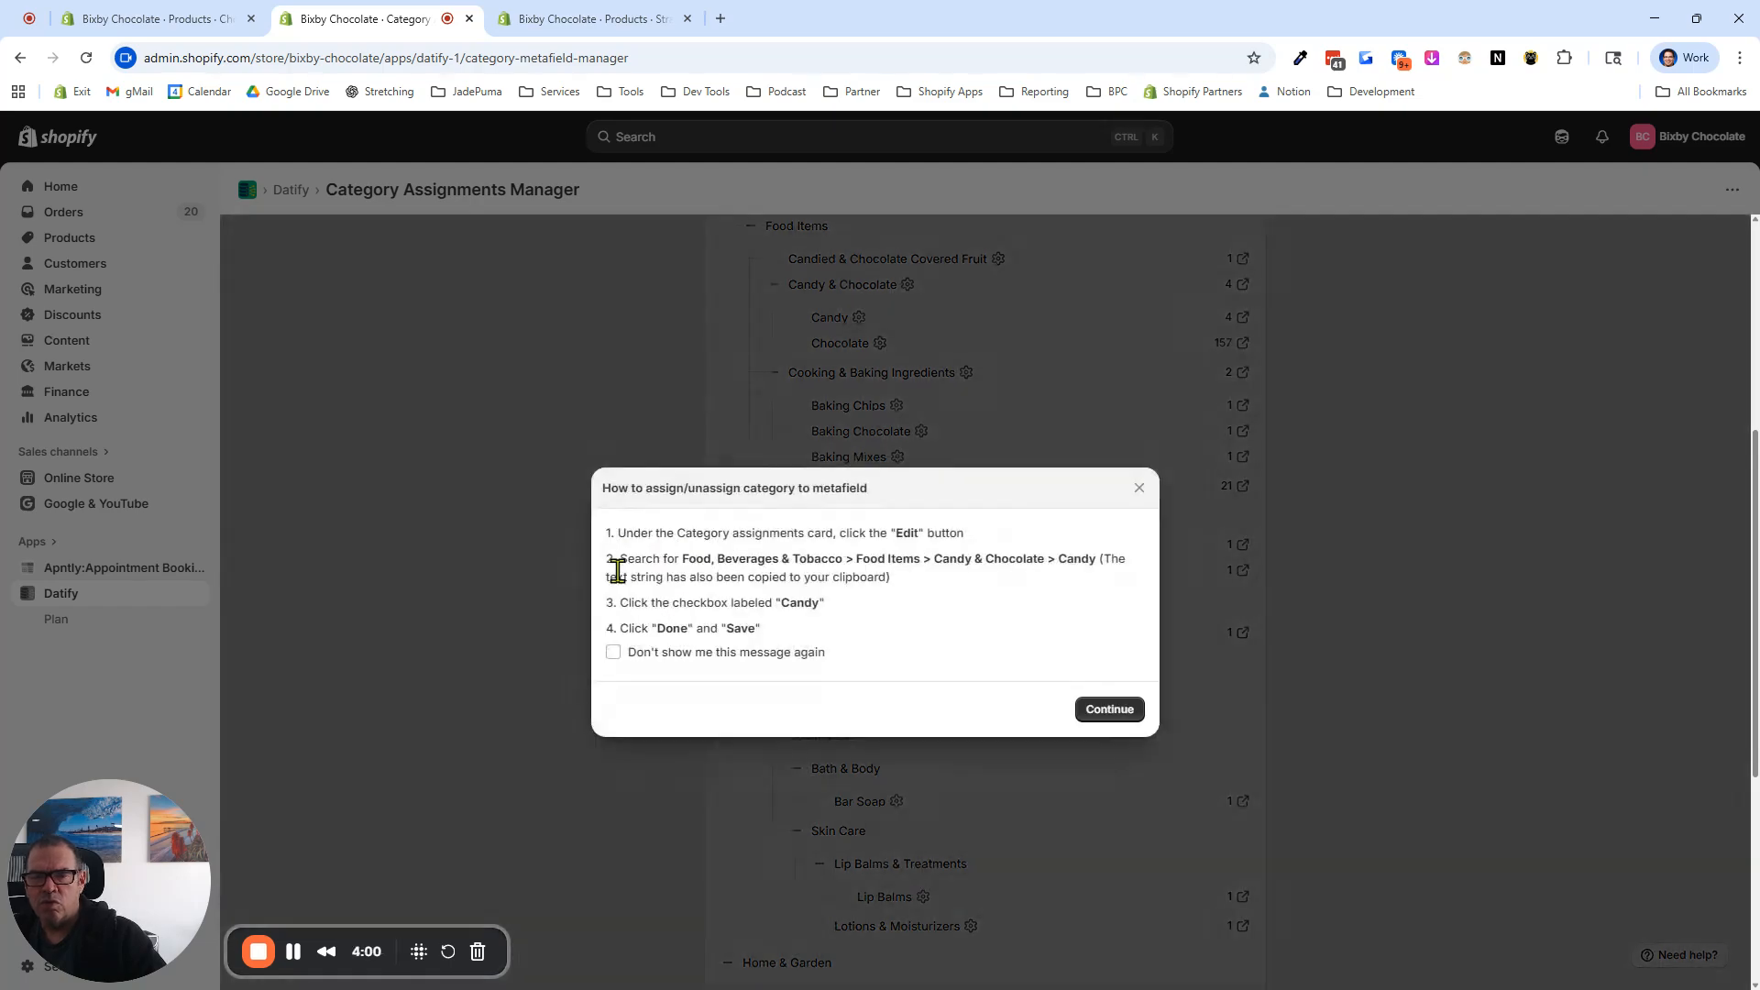
{"action": "left_click", "coordinate": [613, 652]}
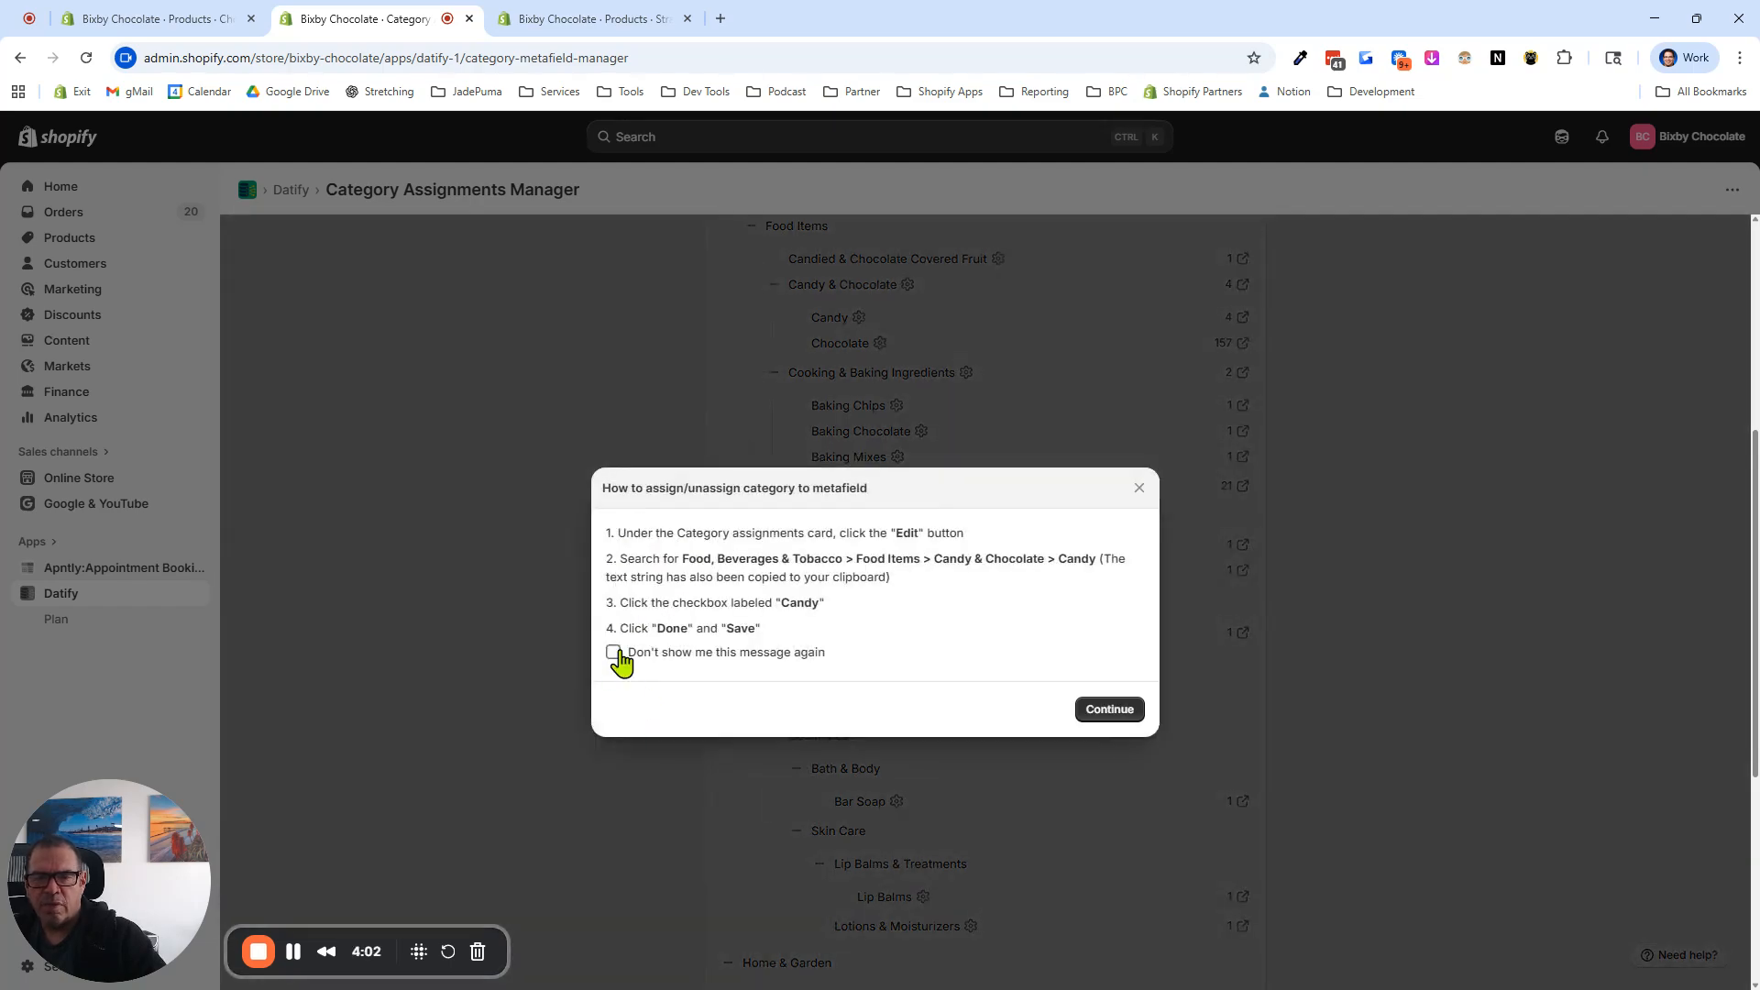
{"action": "left_click", "coordinate": [1109, 708]}
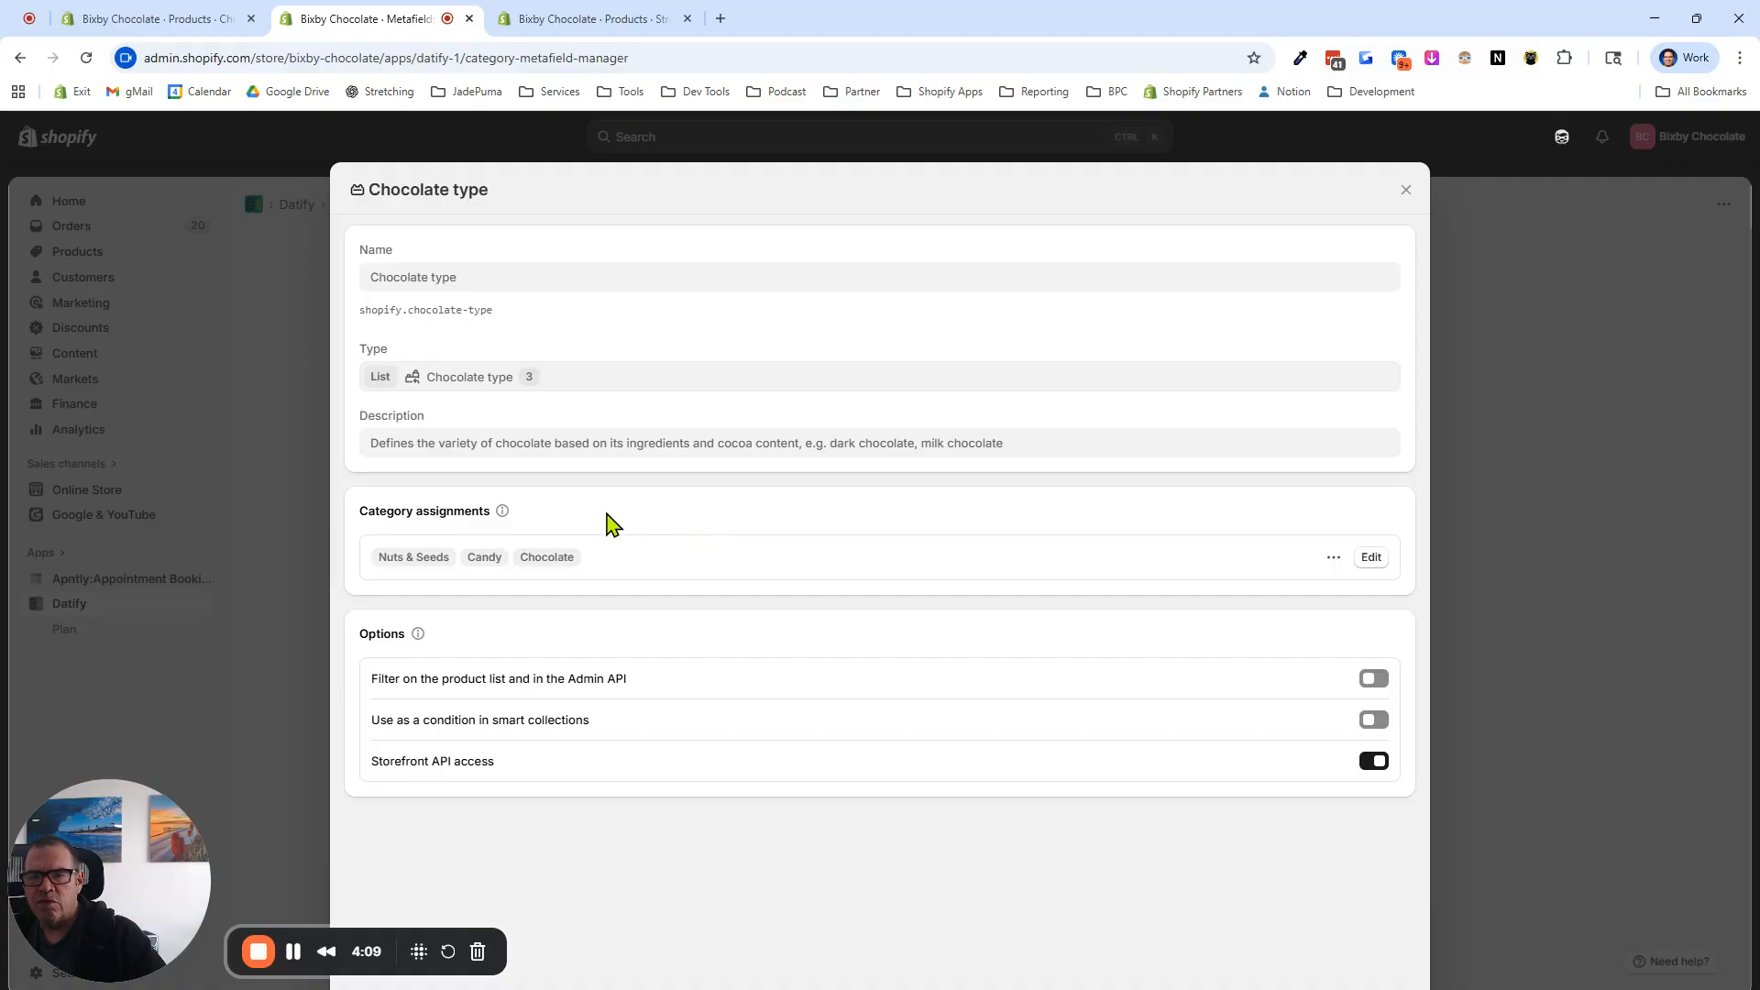
{"action": "left_click", "coordinate": [379, 373]}
{"action": "left_click", "coordinate": [432, 561]}
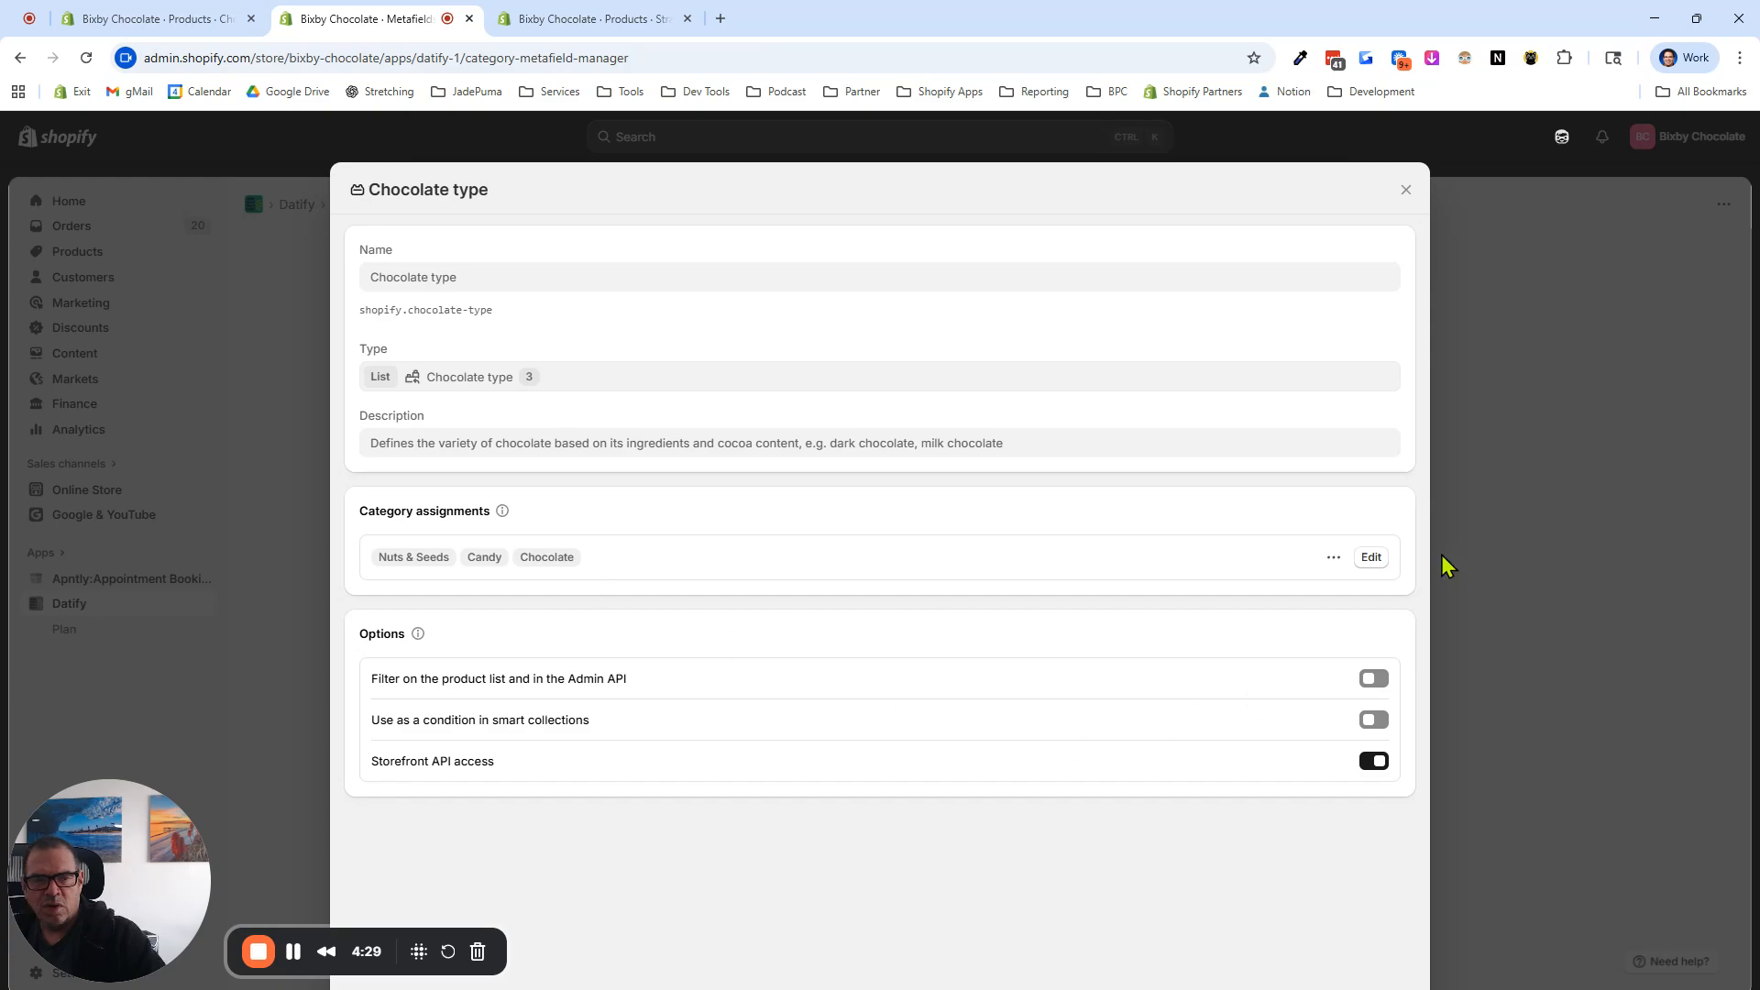
Remove Candy and Nuts & Seeds from the category assignments of the Chocolate type metafield, keep Chocolate assigned, and save the definition.
{"action": "left_click", "coordinate": [1368, 559]}
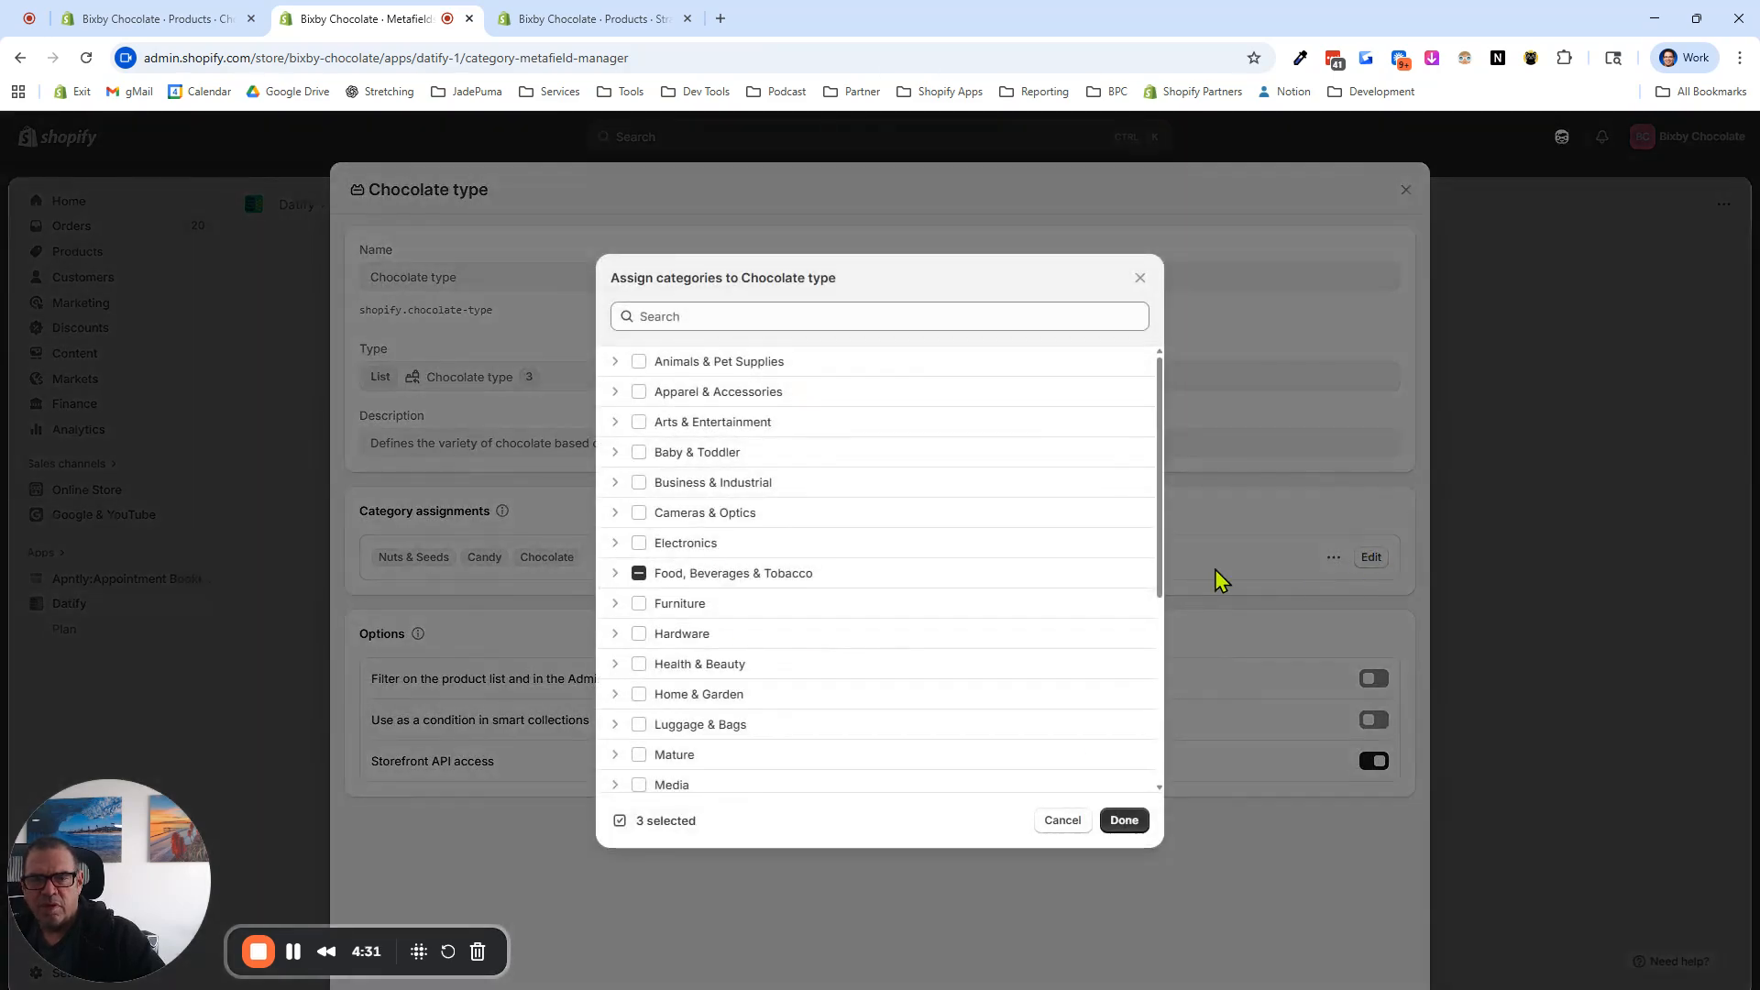
{"action": "left_click", "coordinate": [615, 572]}
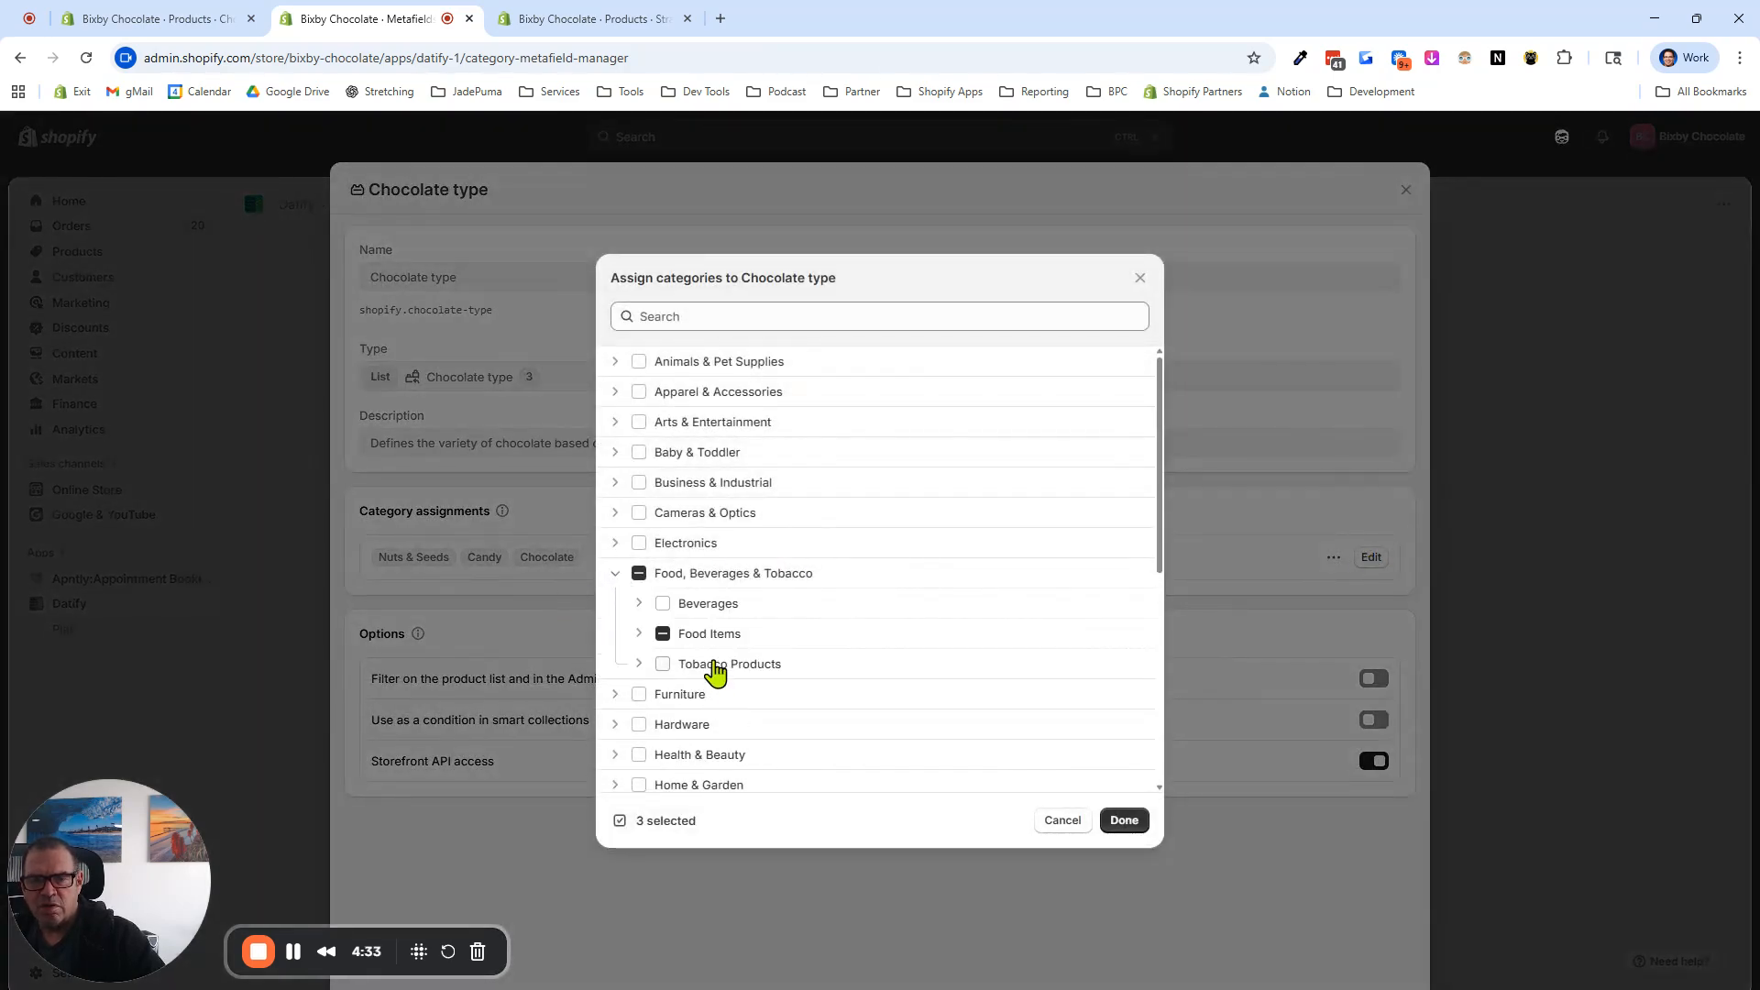
{"action": "left_click", "coordinate": [638, 634]}
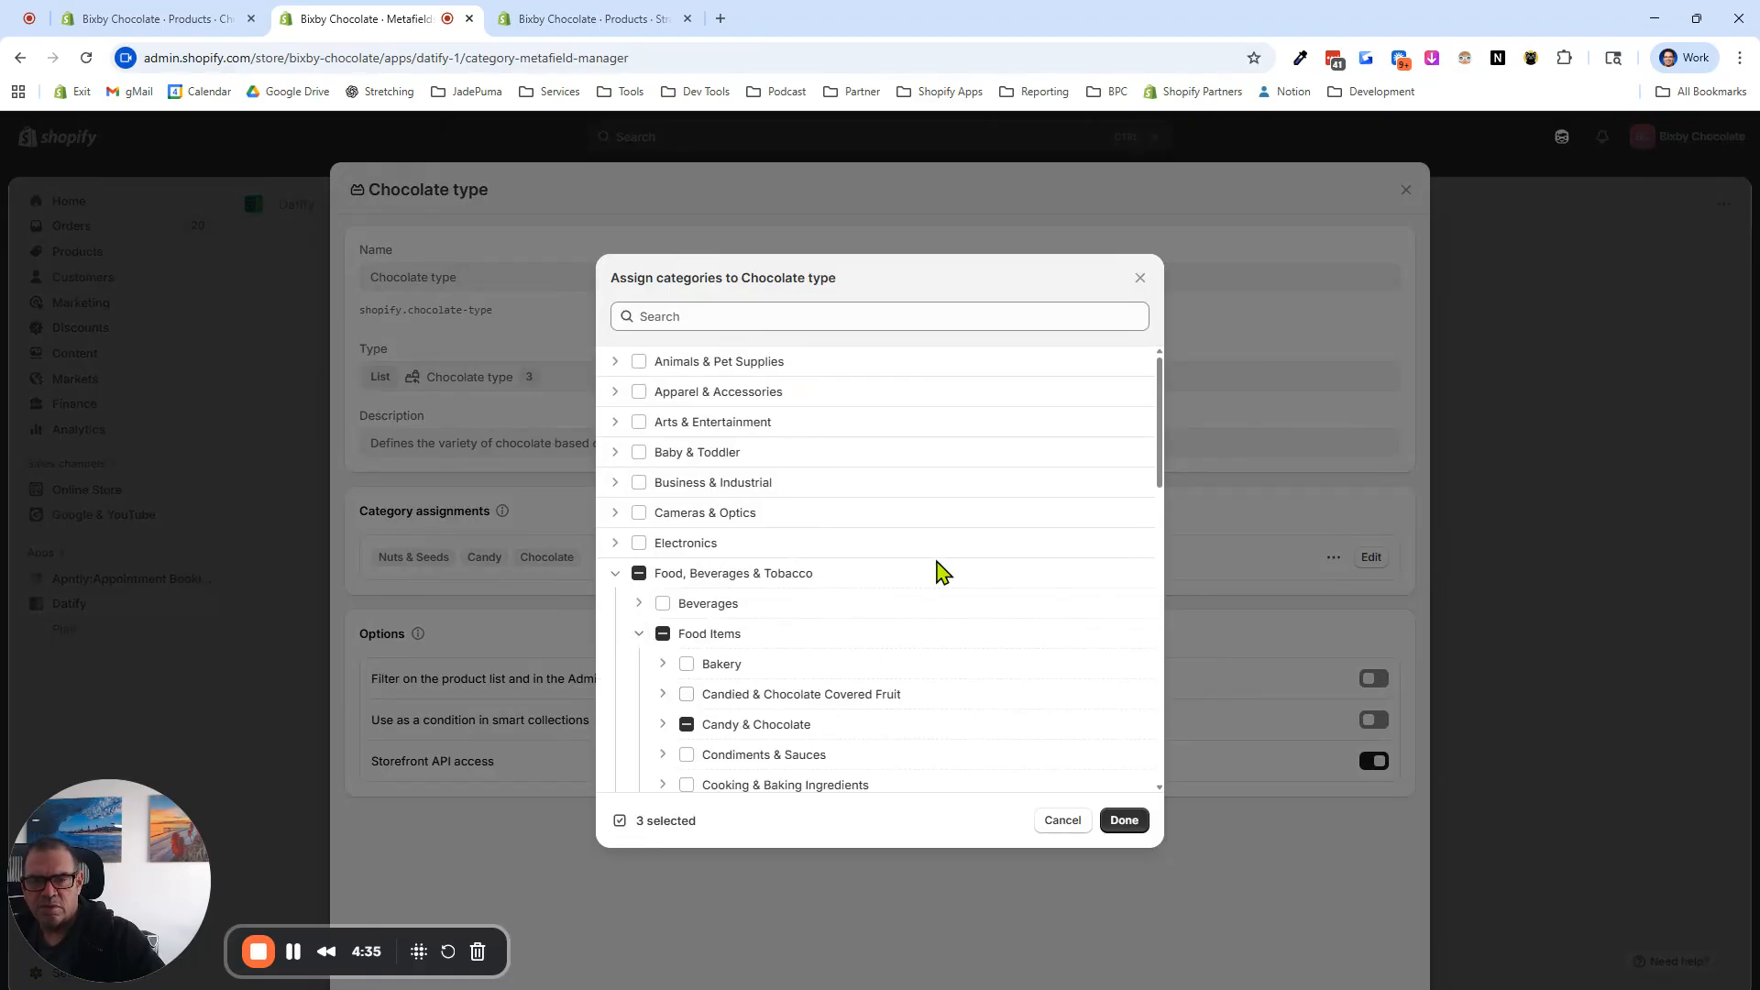
{"action": "scroll", "coordinate": [843, 495], "scroll_direction": "down", "scroll_amount": 4}
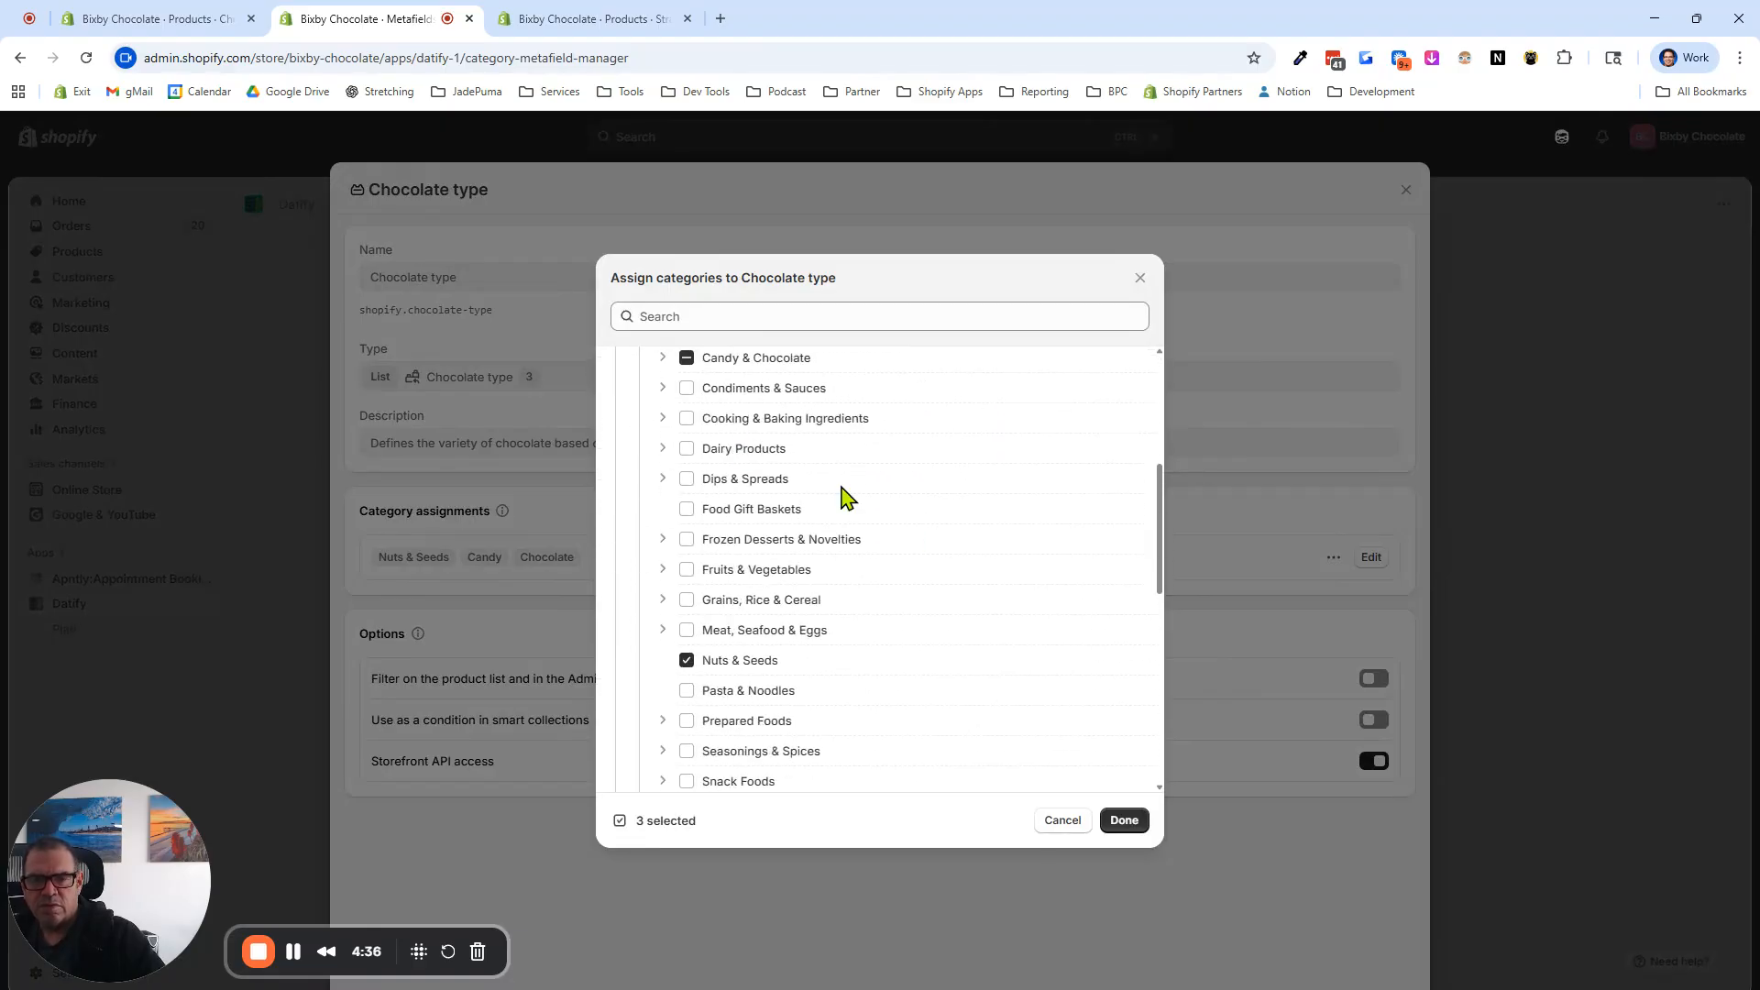
{"action": "left_click", "coordinate": [661, 361]}
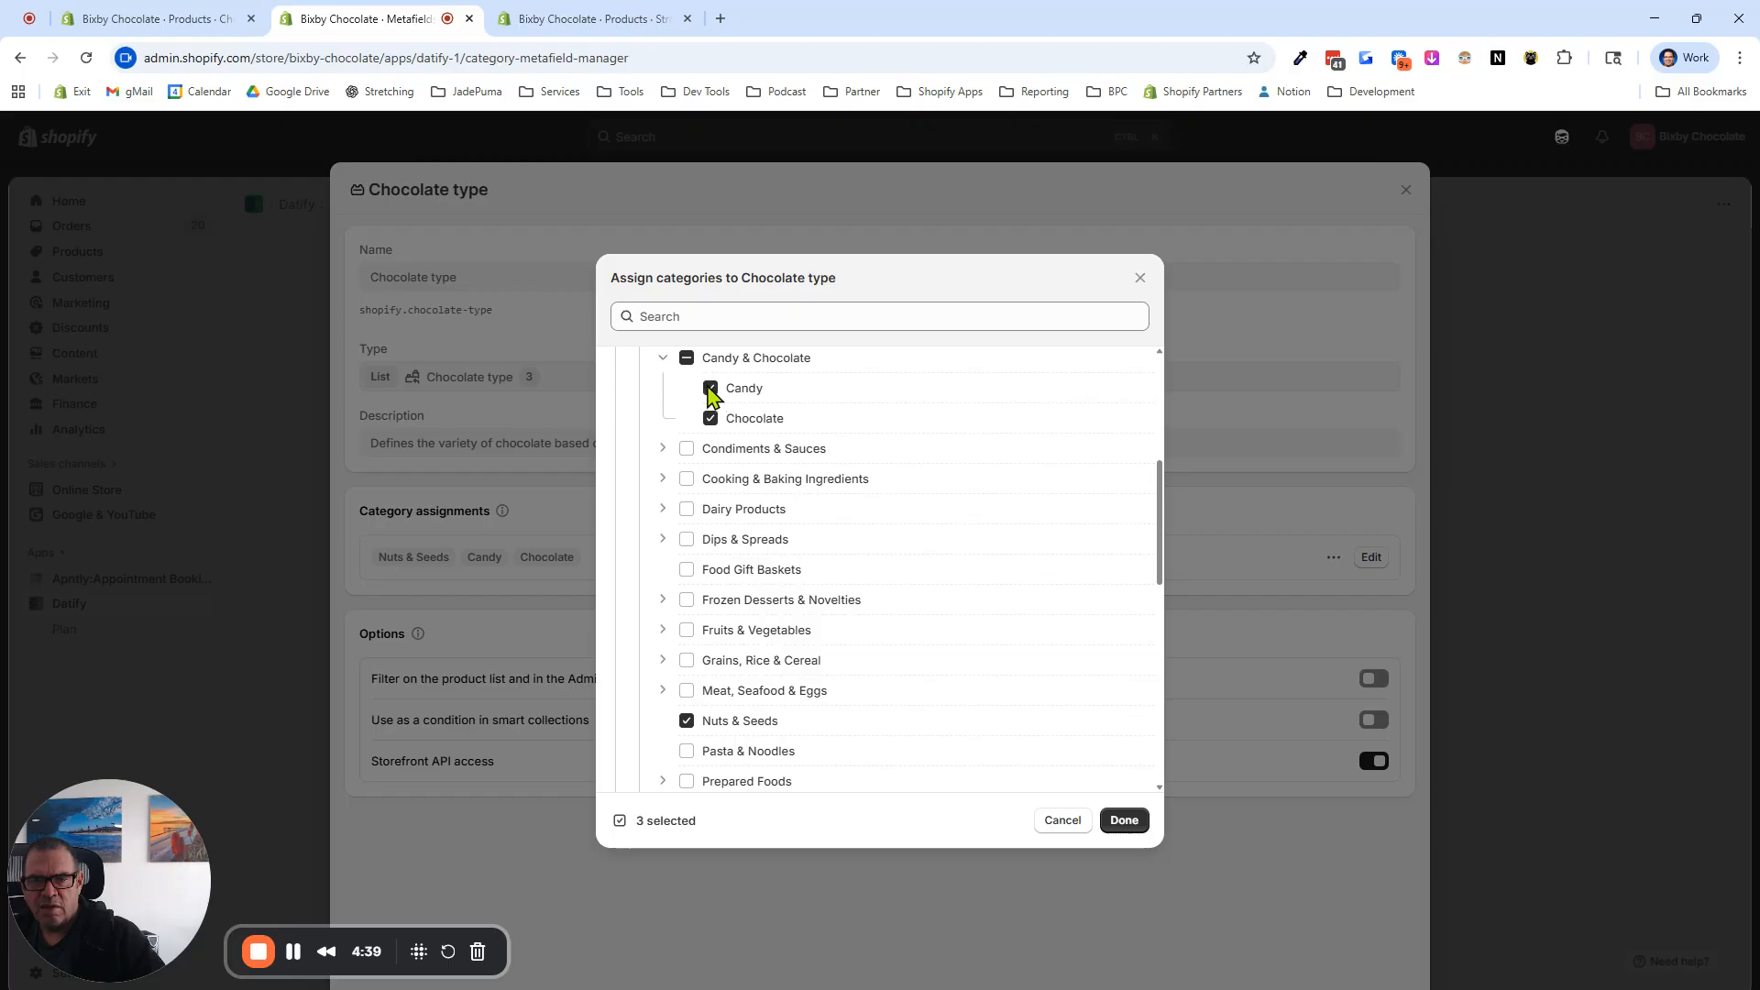
{"action": "left_click", "coordinate": [711, 388]}
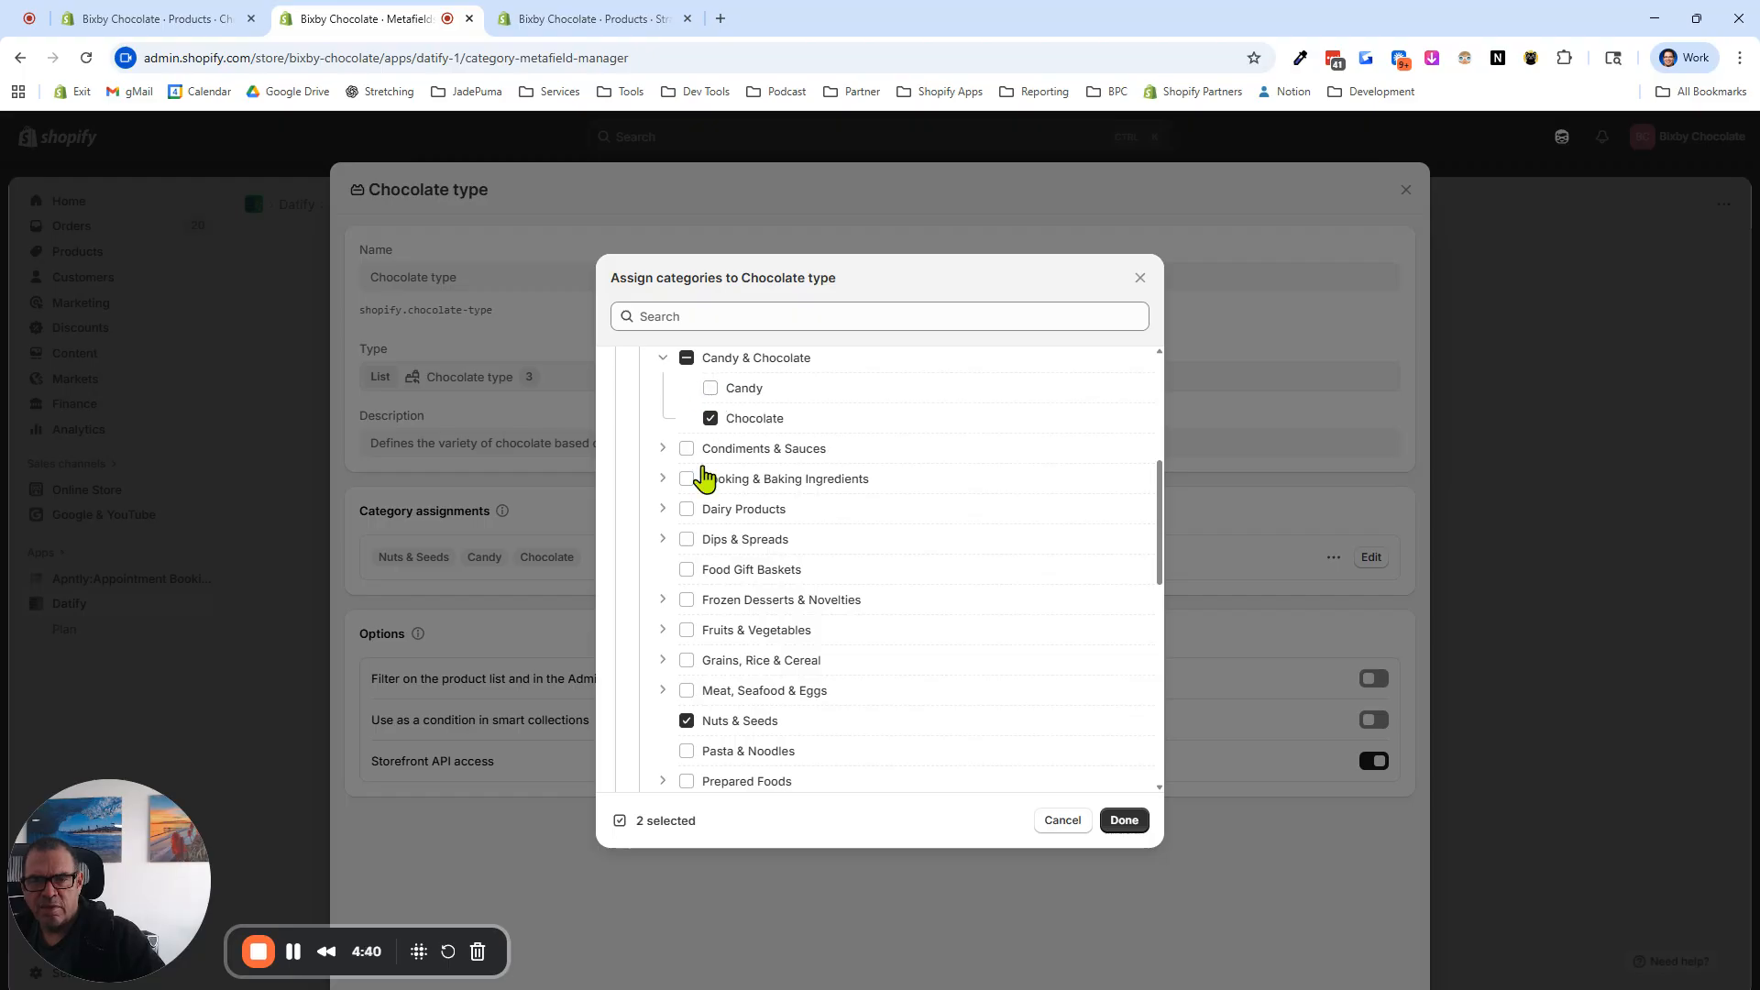
{"action": "left_click", "coordinate": [686, 721]}
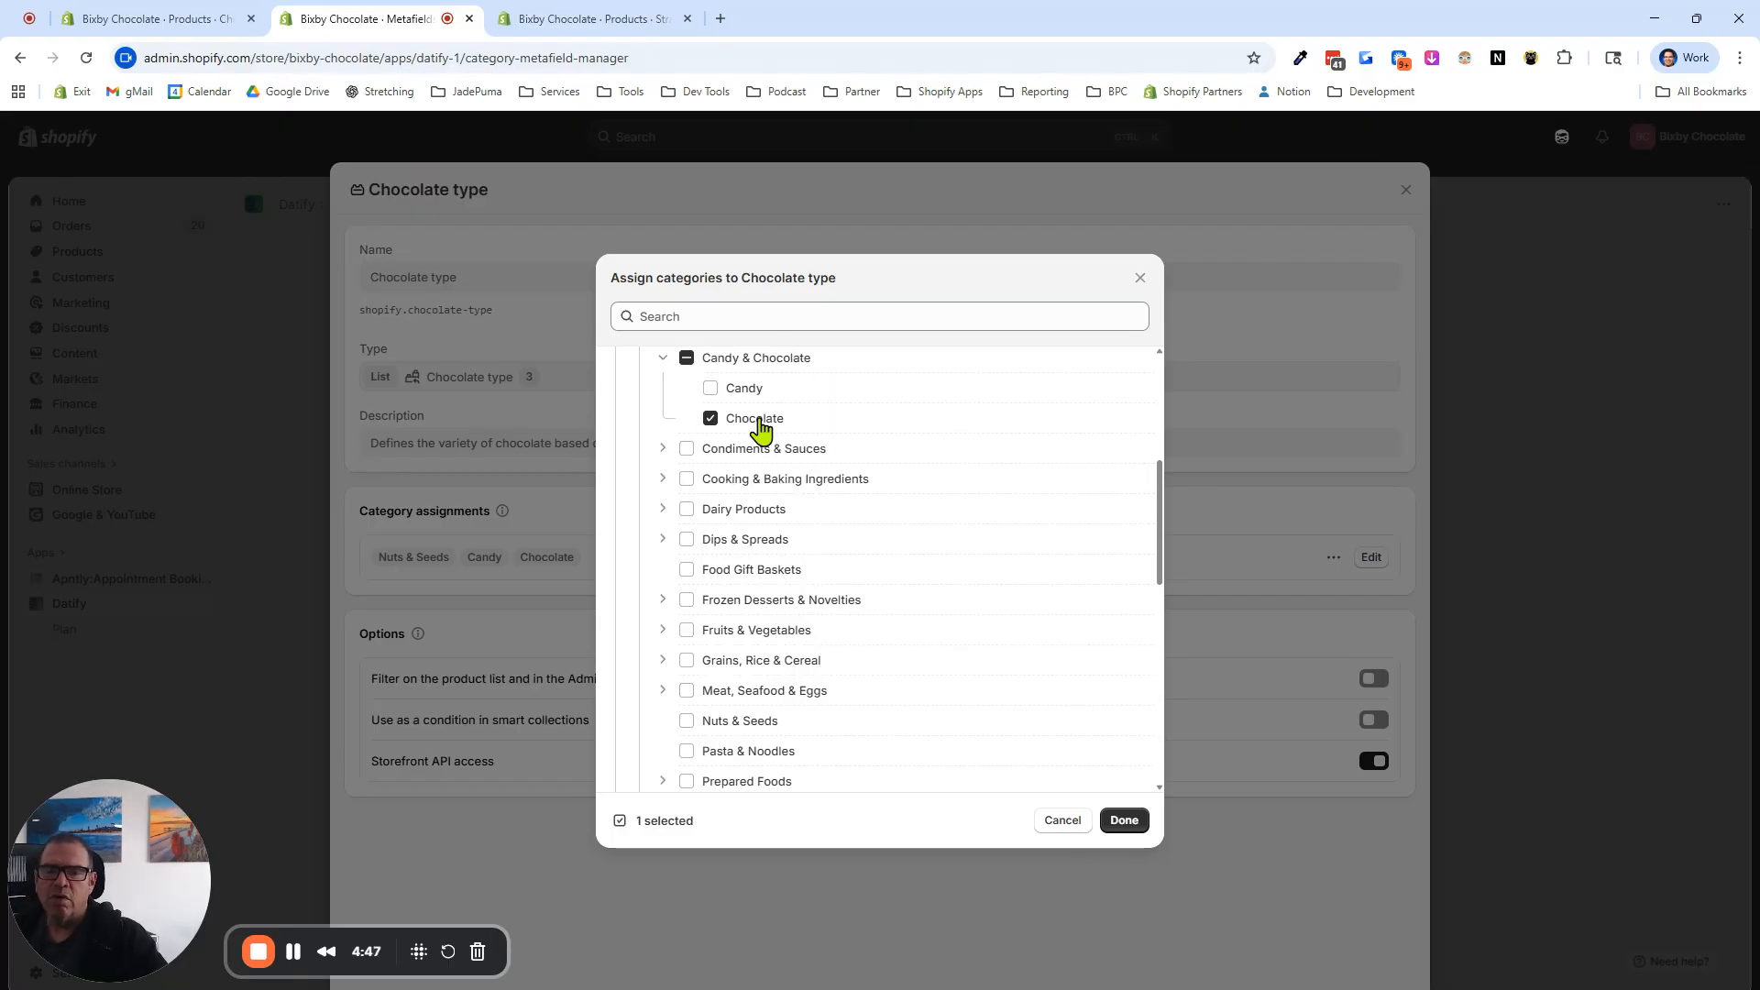
{"action": "left_click", "coordinate": [718, 730]}
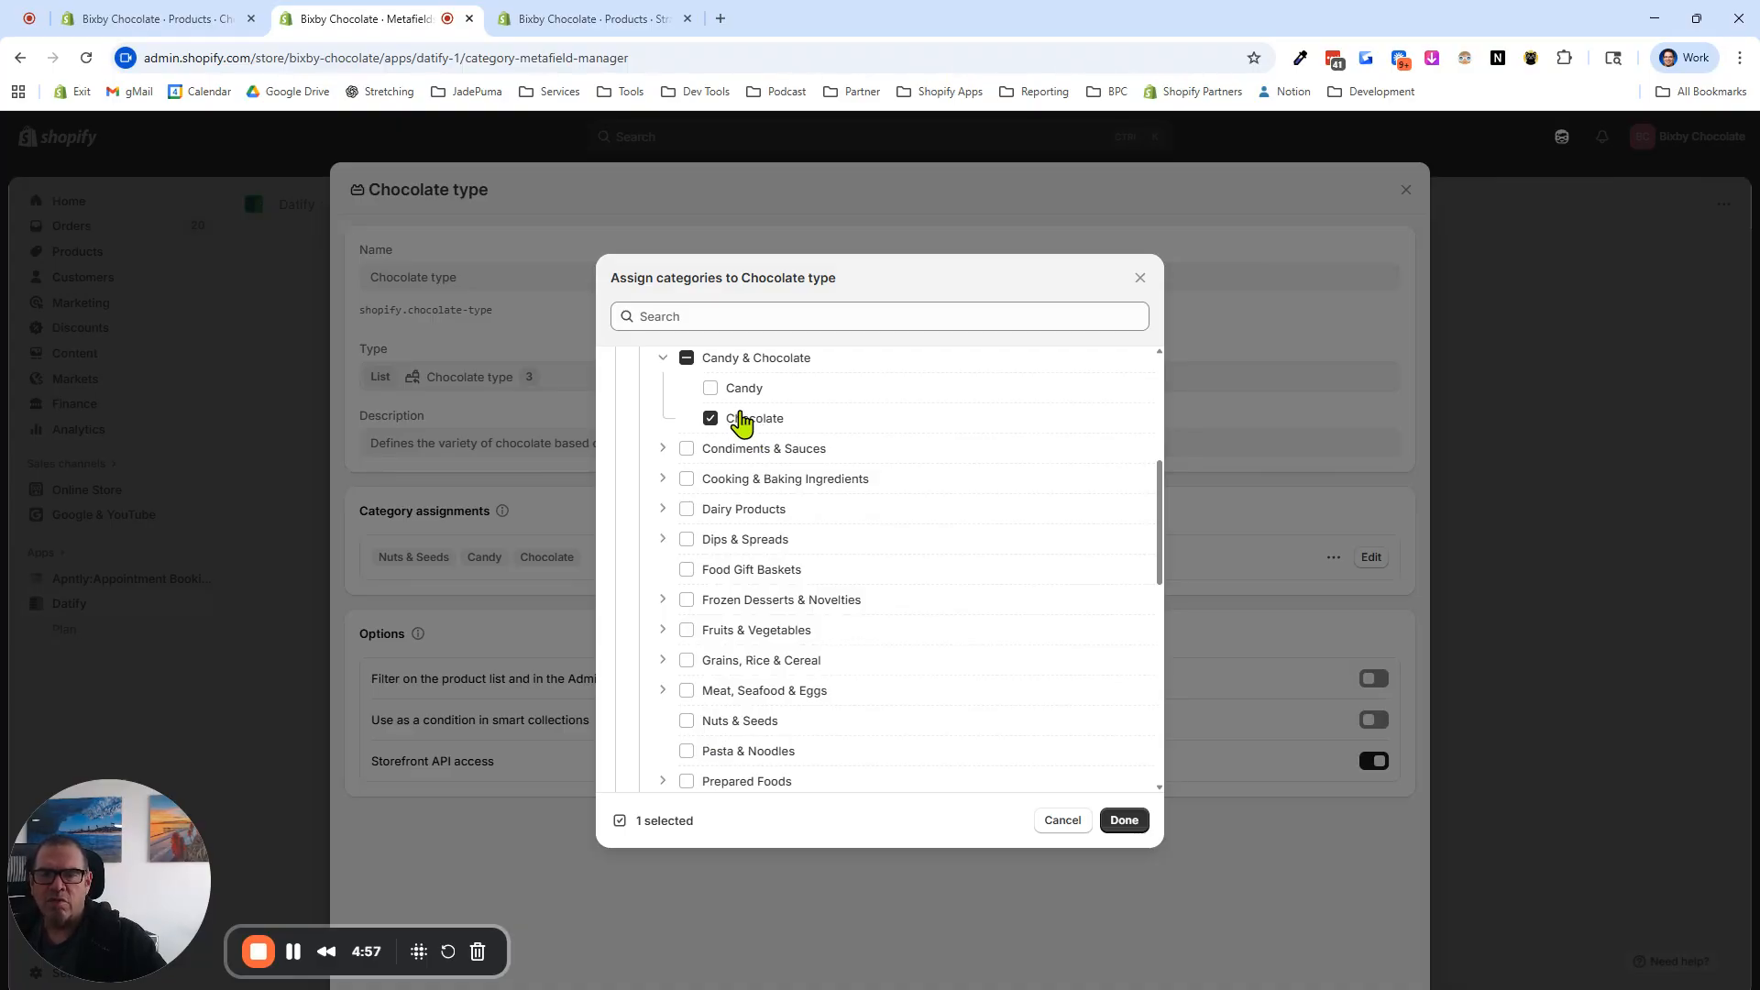
{"action": "left_click", "coordinate": [1124, 821]}
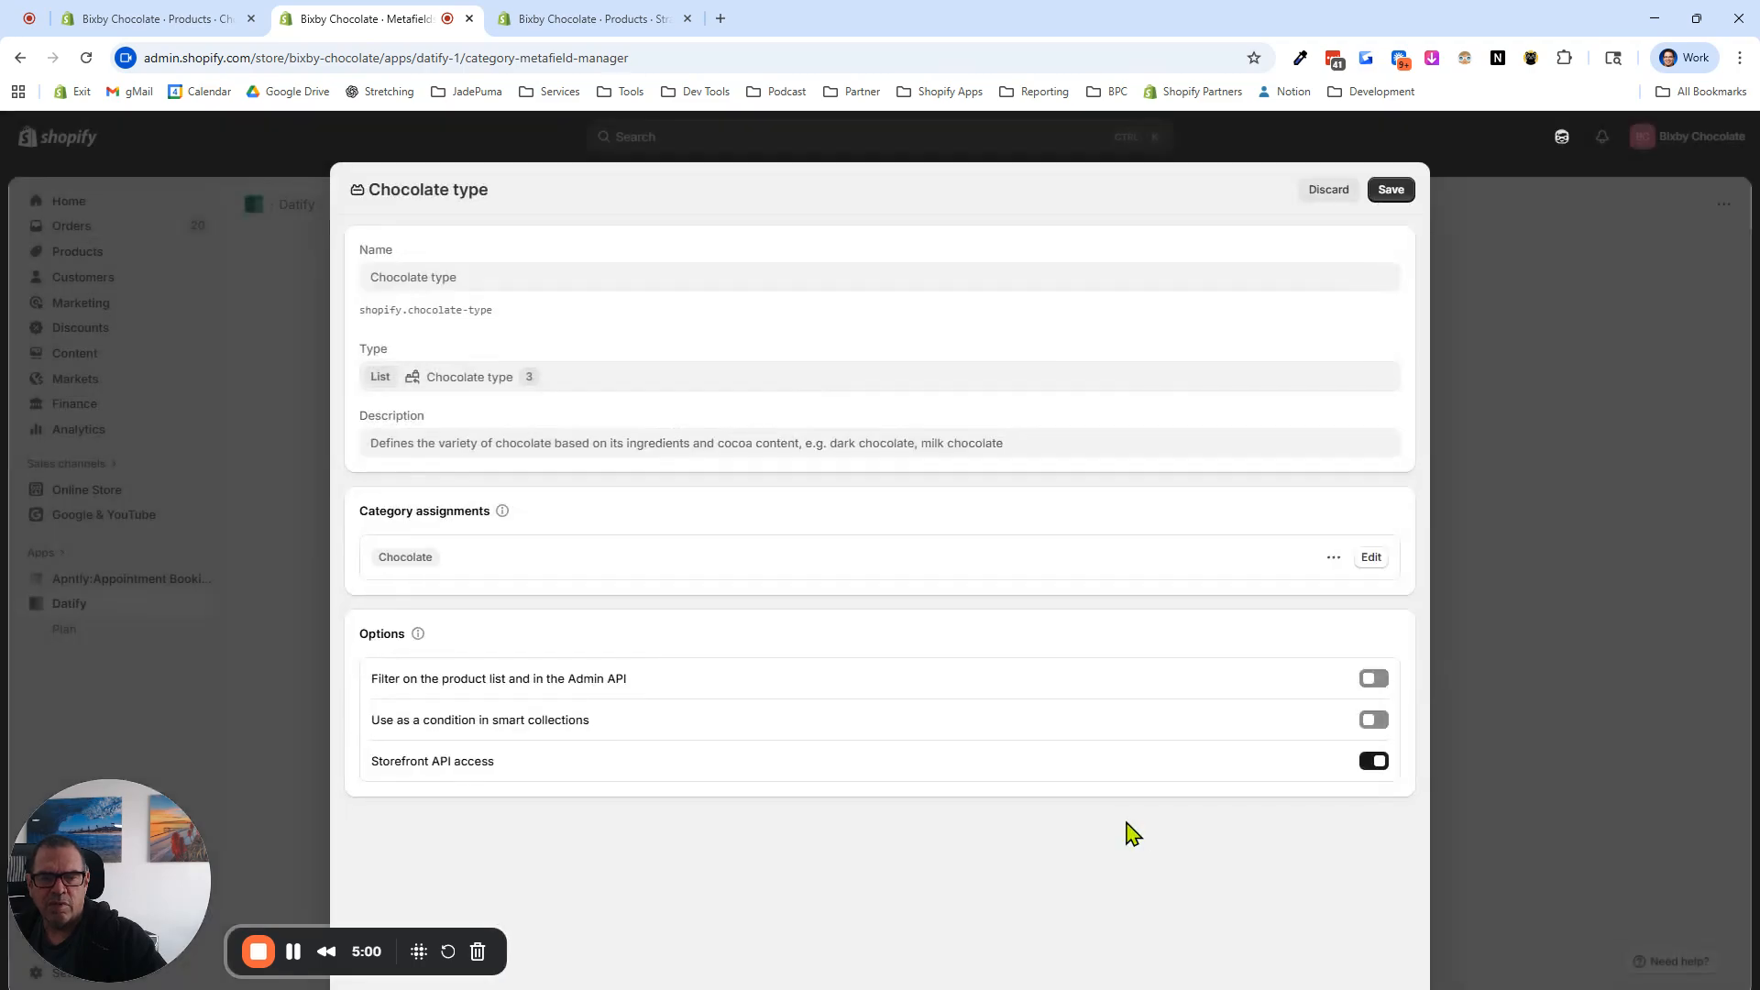
{"action": "left_click", "coordinate": [1390, 189]}
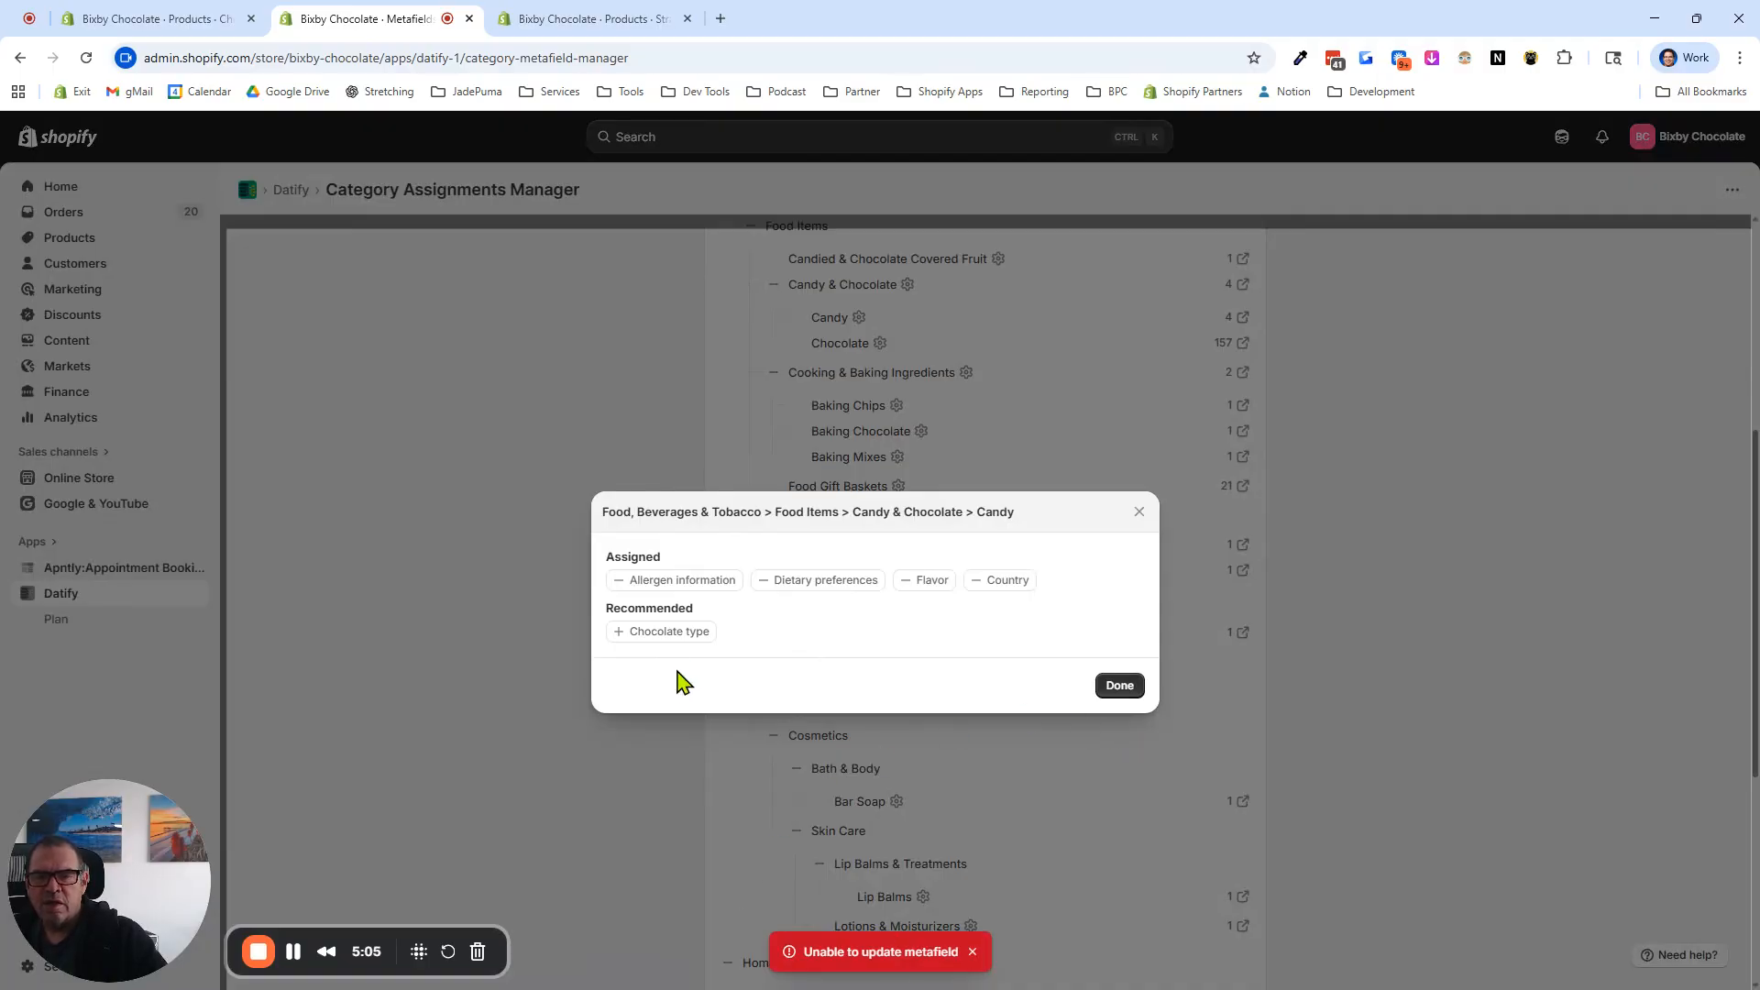
Check the assigned and recommended metafields of the Candy category, including Chocolate type, and close its settings.
{"action": "left_click", "coordinate": [650, 642]}
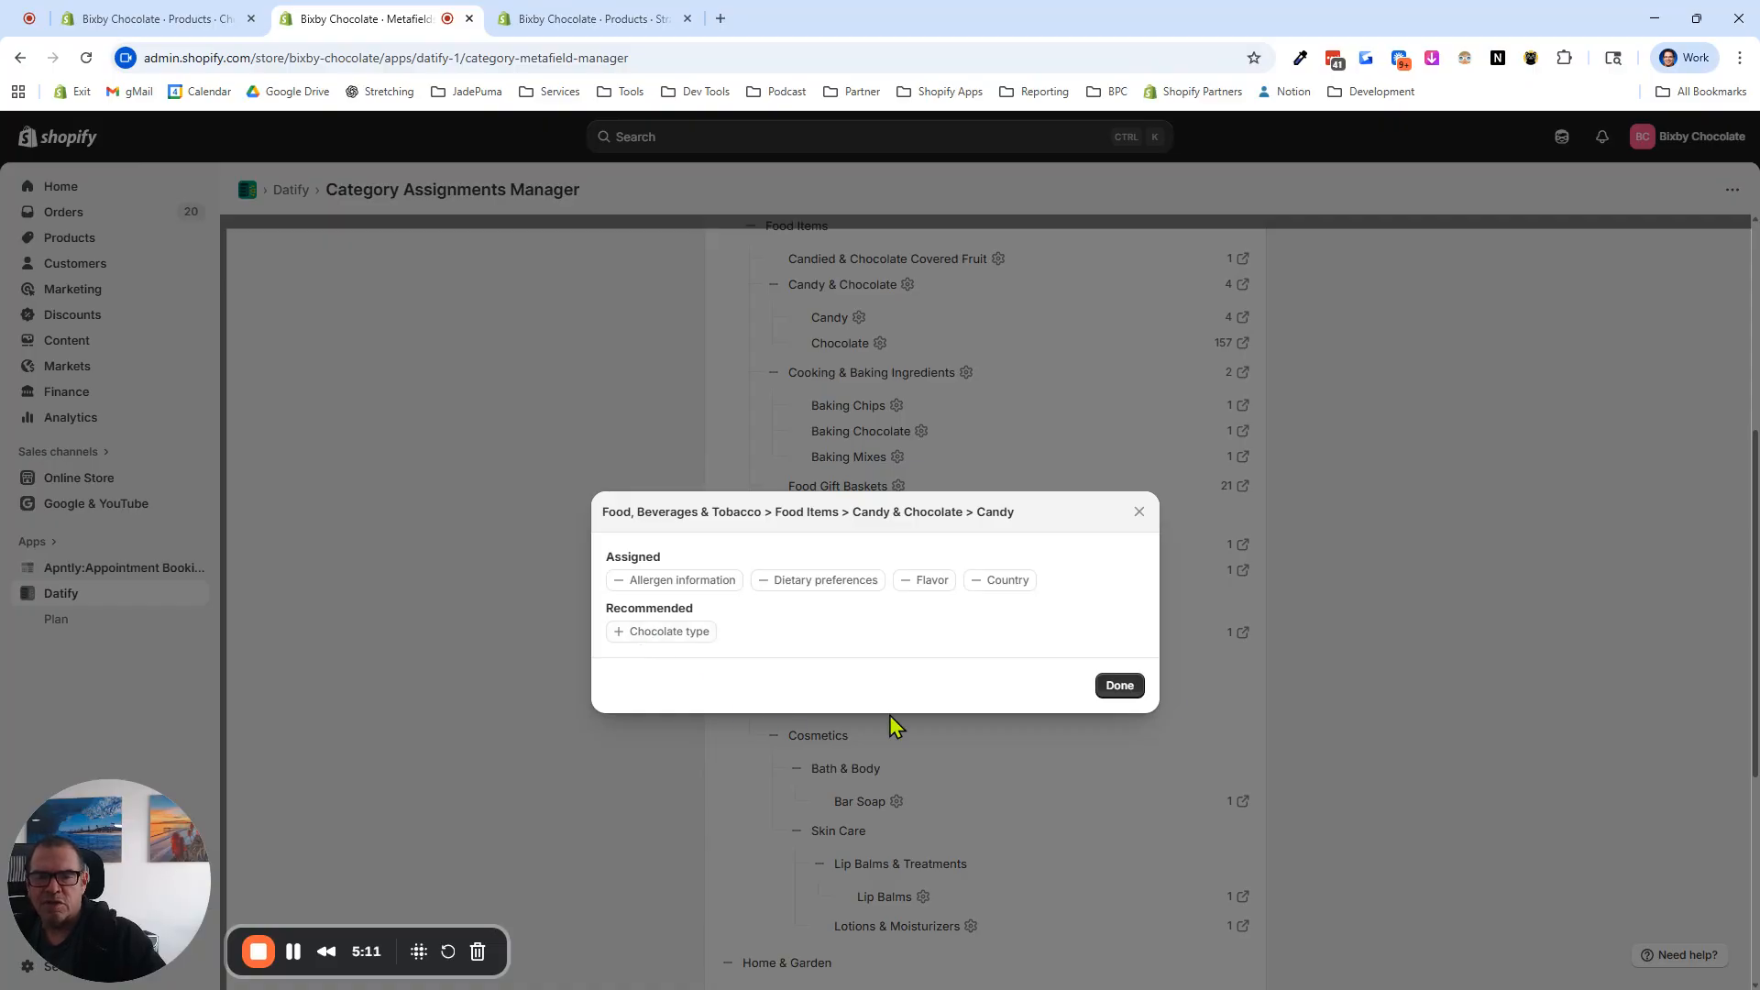
{"action": "left_click", "coordinate": [667, 631]}
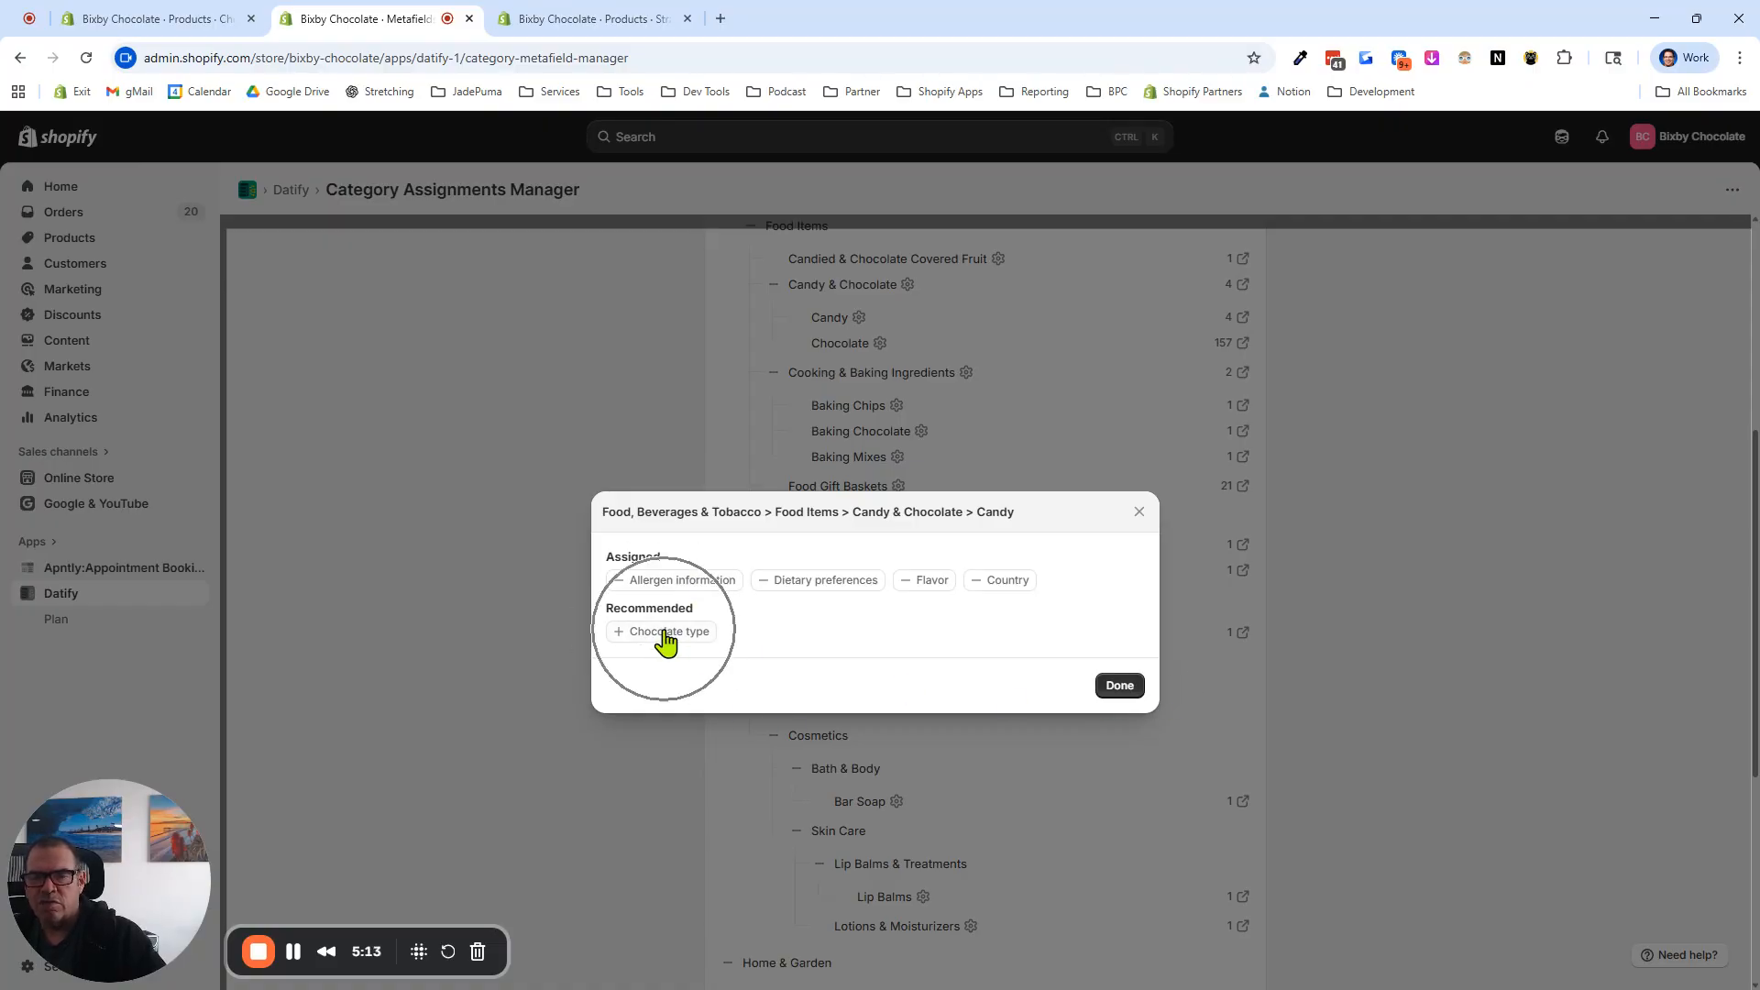
{"action": "left_click", "coordinate": [990, 515]}
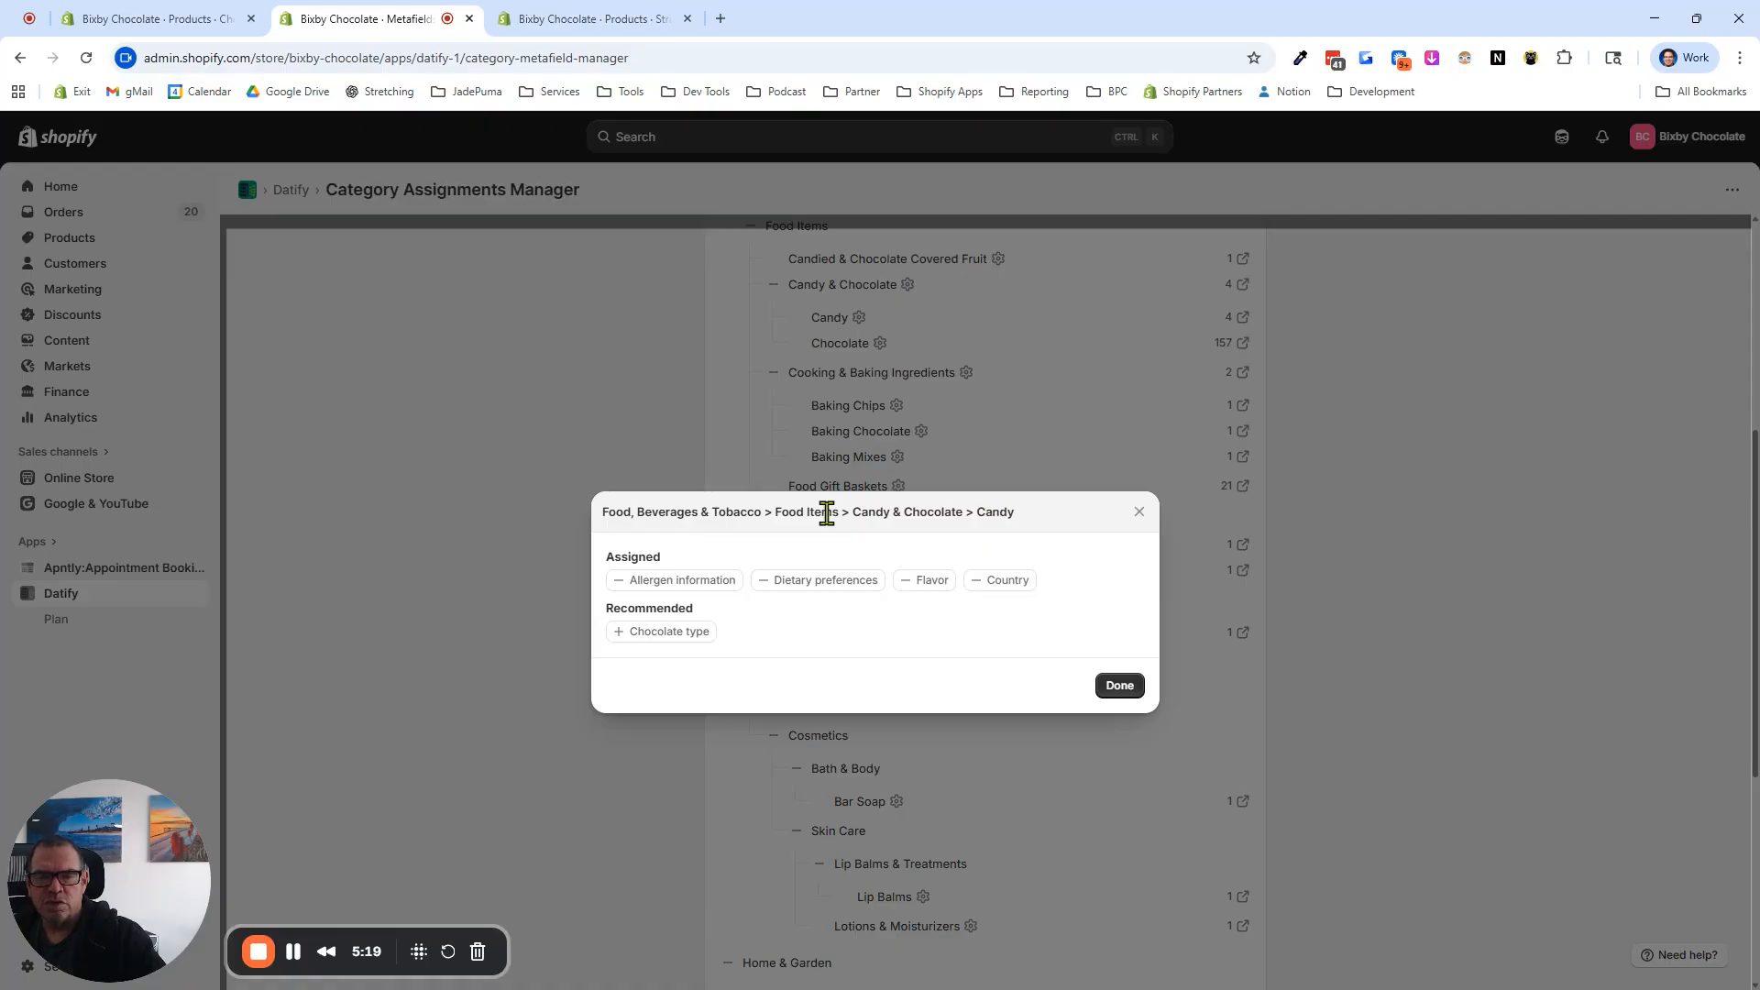
{"action": "left_click", "coordinate": [1119, 689]}
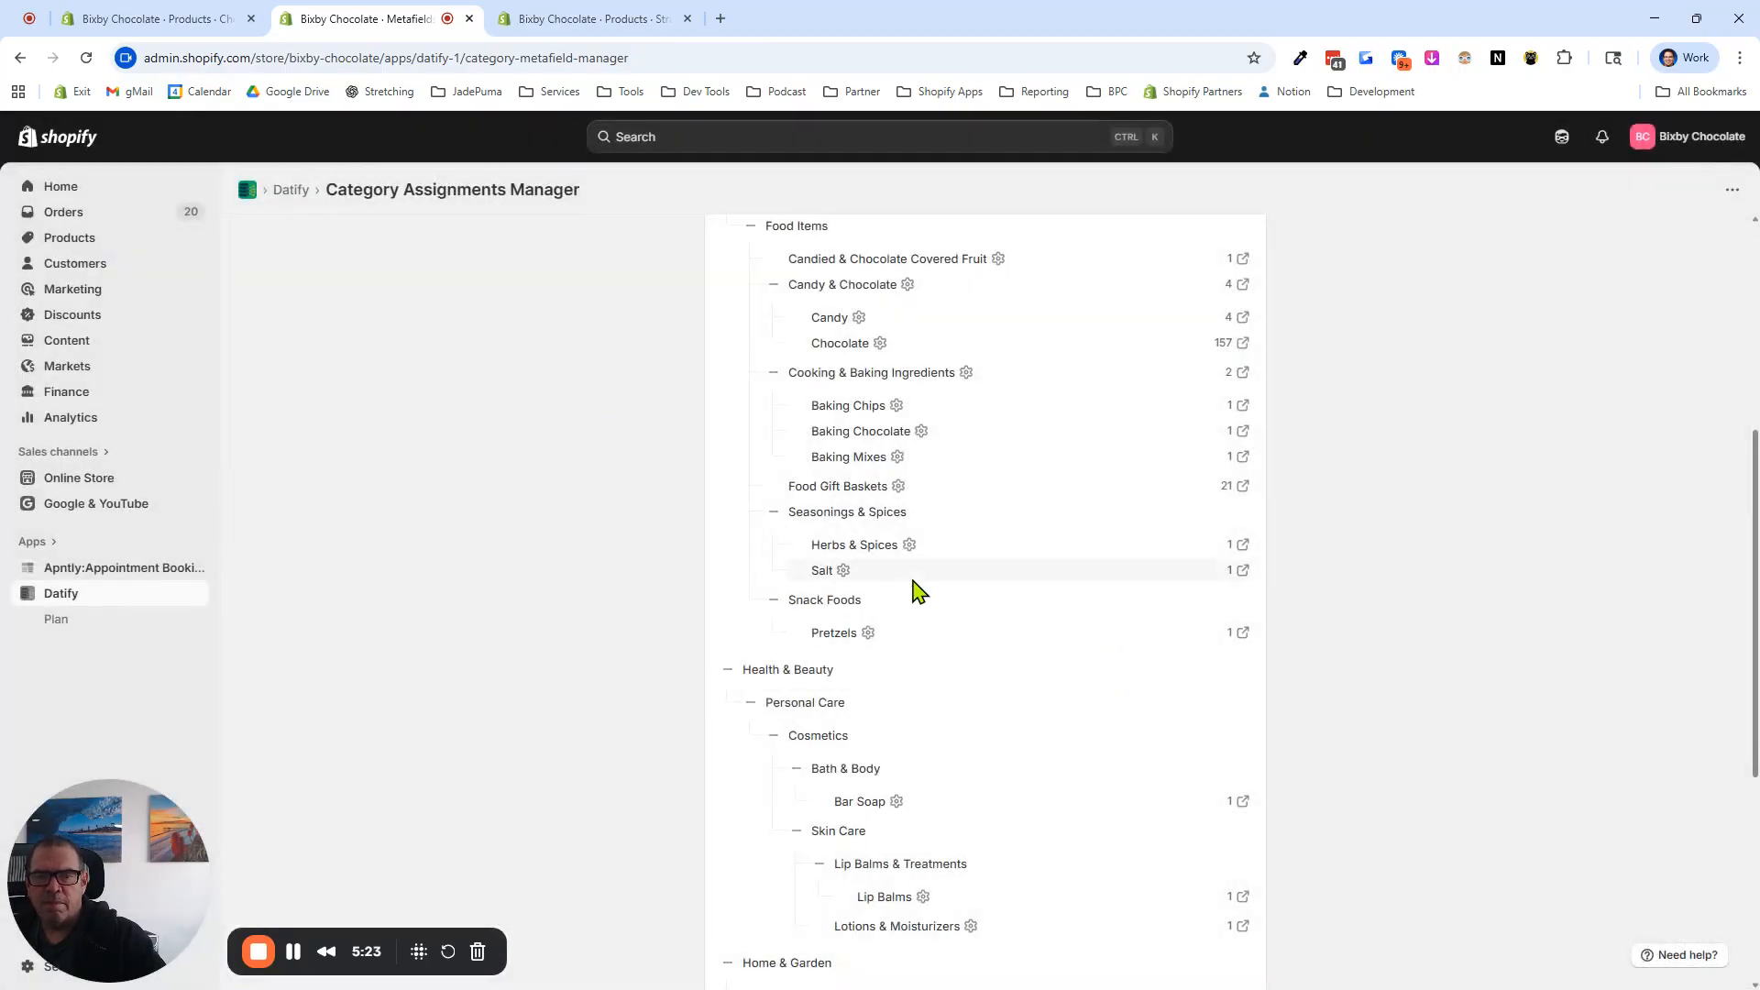
Switch to the Strawberries & Cream Almonds product page and look over its details.
{"action": "left_click", "coordinate": [552, 20]}
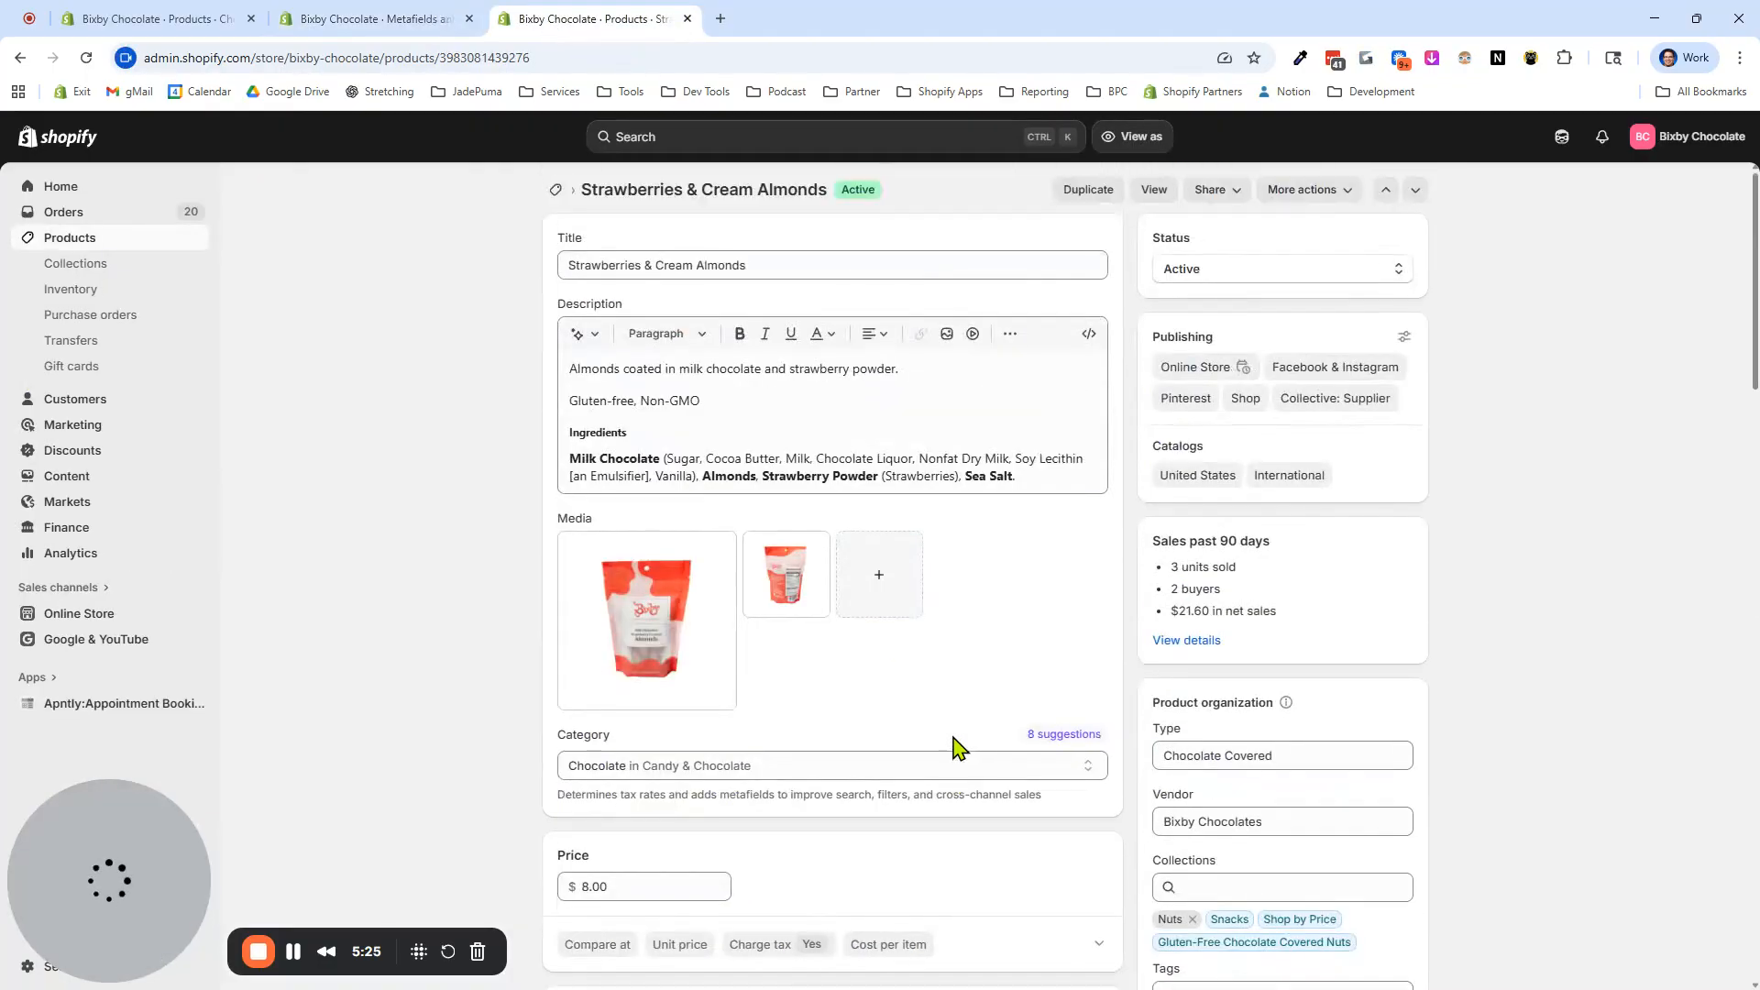
{"action": "scroll", "coordinate": [807, 550], "scroll_direction": "down", "scroll_amount": 5}
{"action": "scroll", "coordinate": [811, 545], "scroll_direction": "up", "scroll_amount": 5}
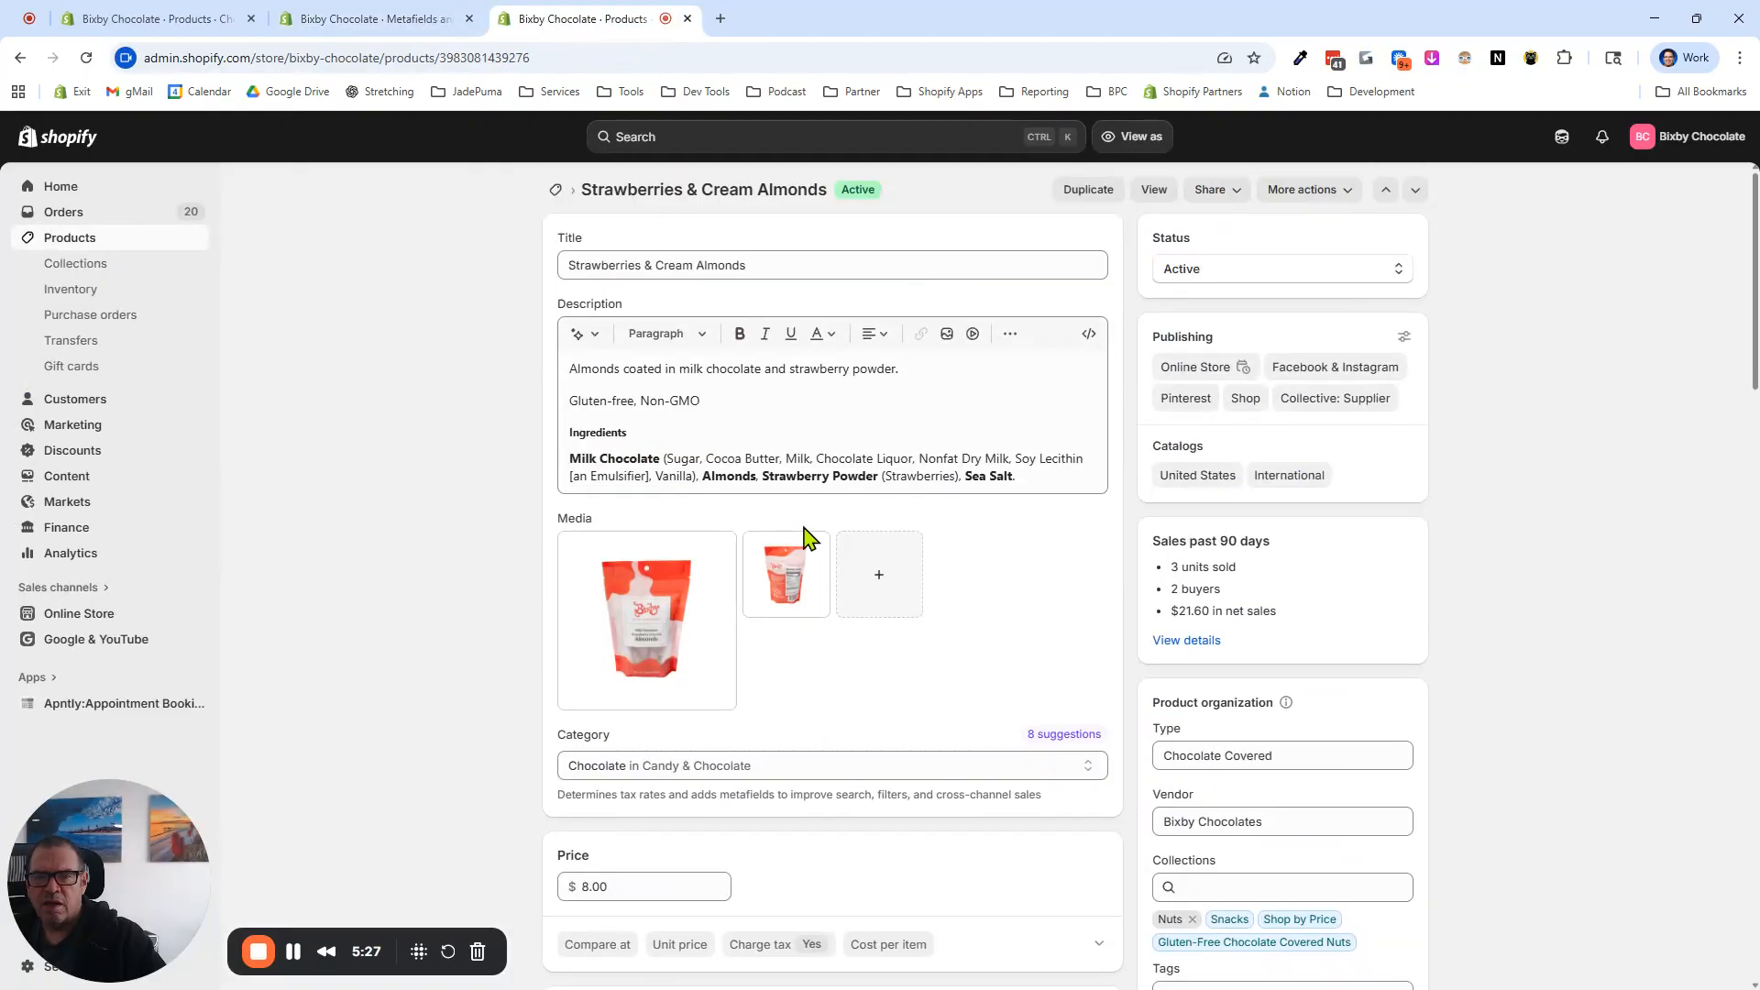
Return to the Category Assignments Manager, open the Candy category's products for bulk editing, and pick out Allagash Beer Brittle.
{"action": "left_click", "coordinate": [379, 28]}
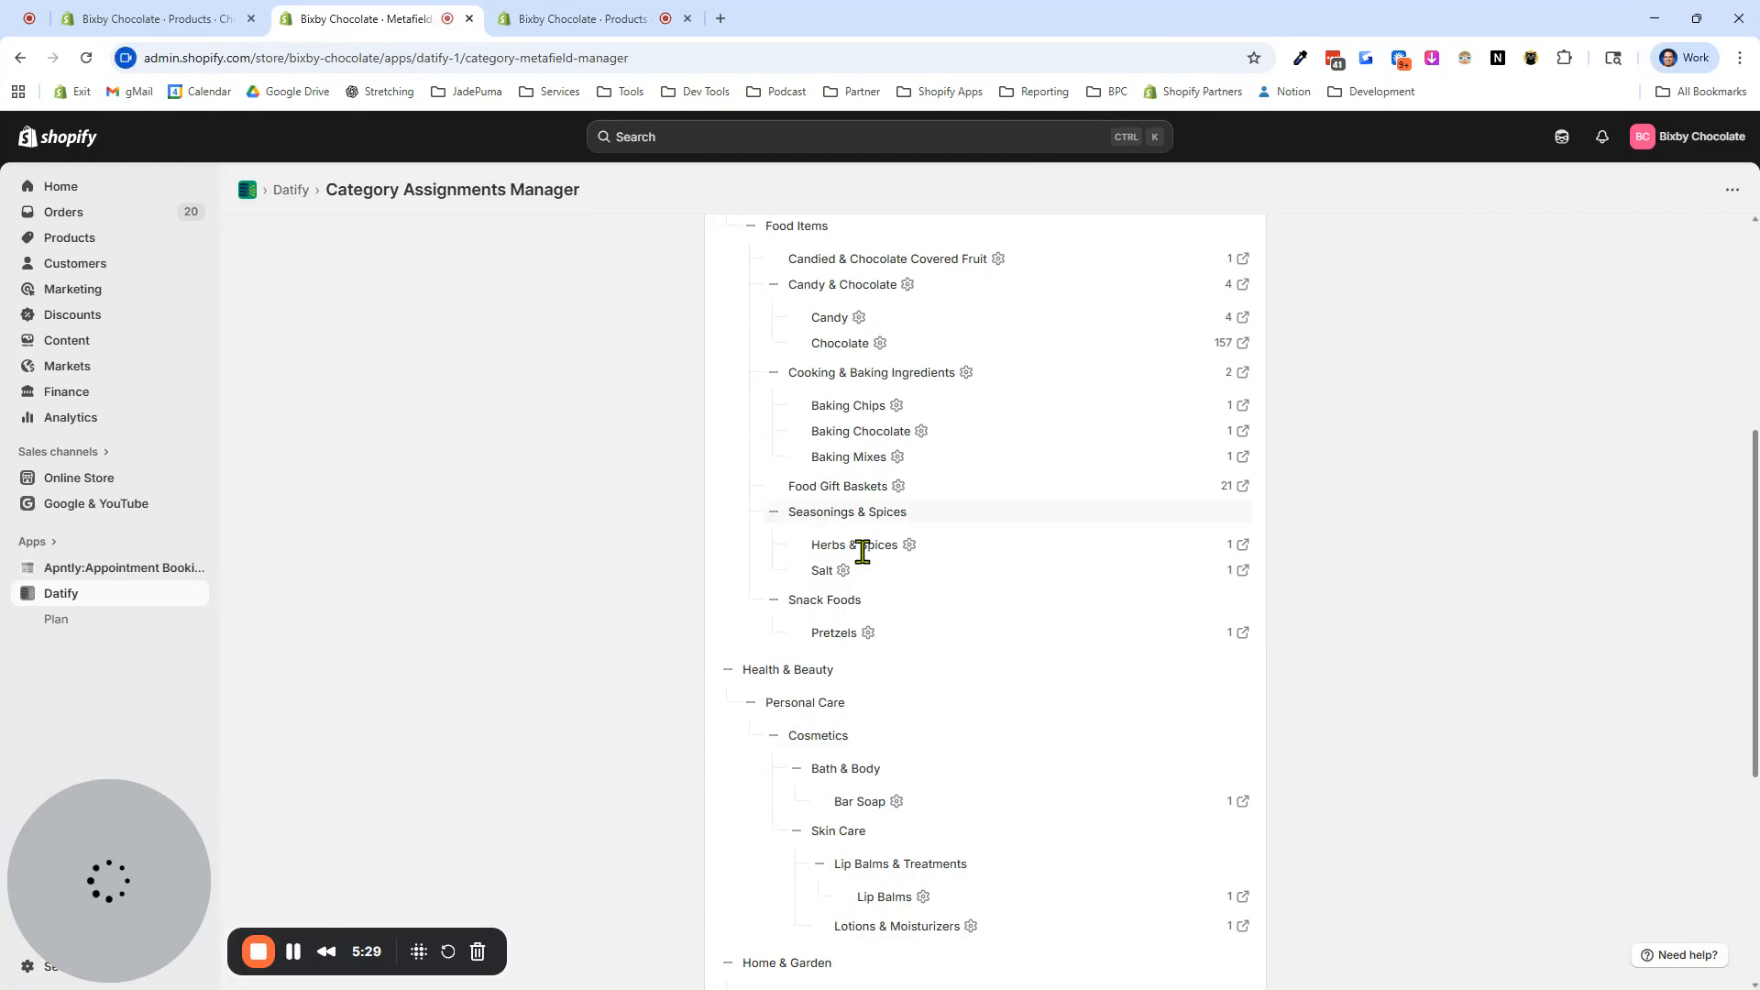
{"action": "scroll", "coordinate": [972, 641], "scroll_direction": "up", "scroll_amount": 5}
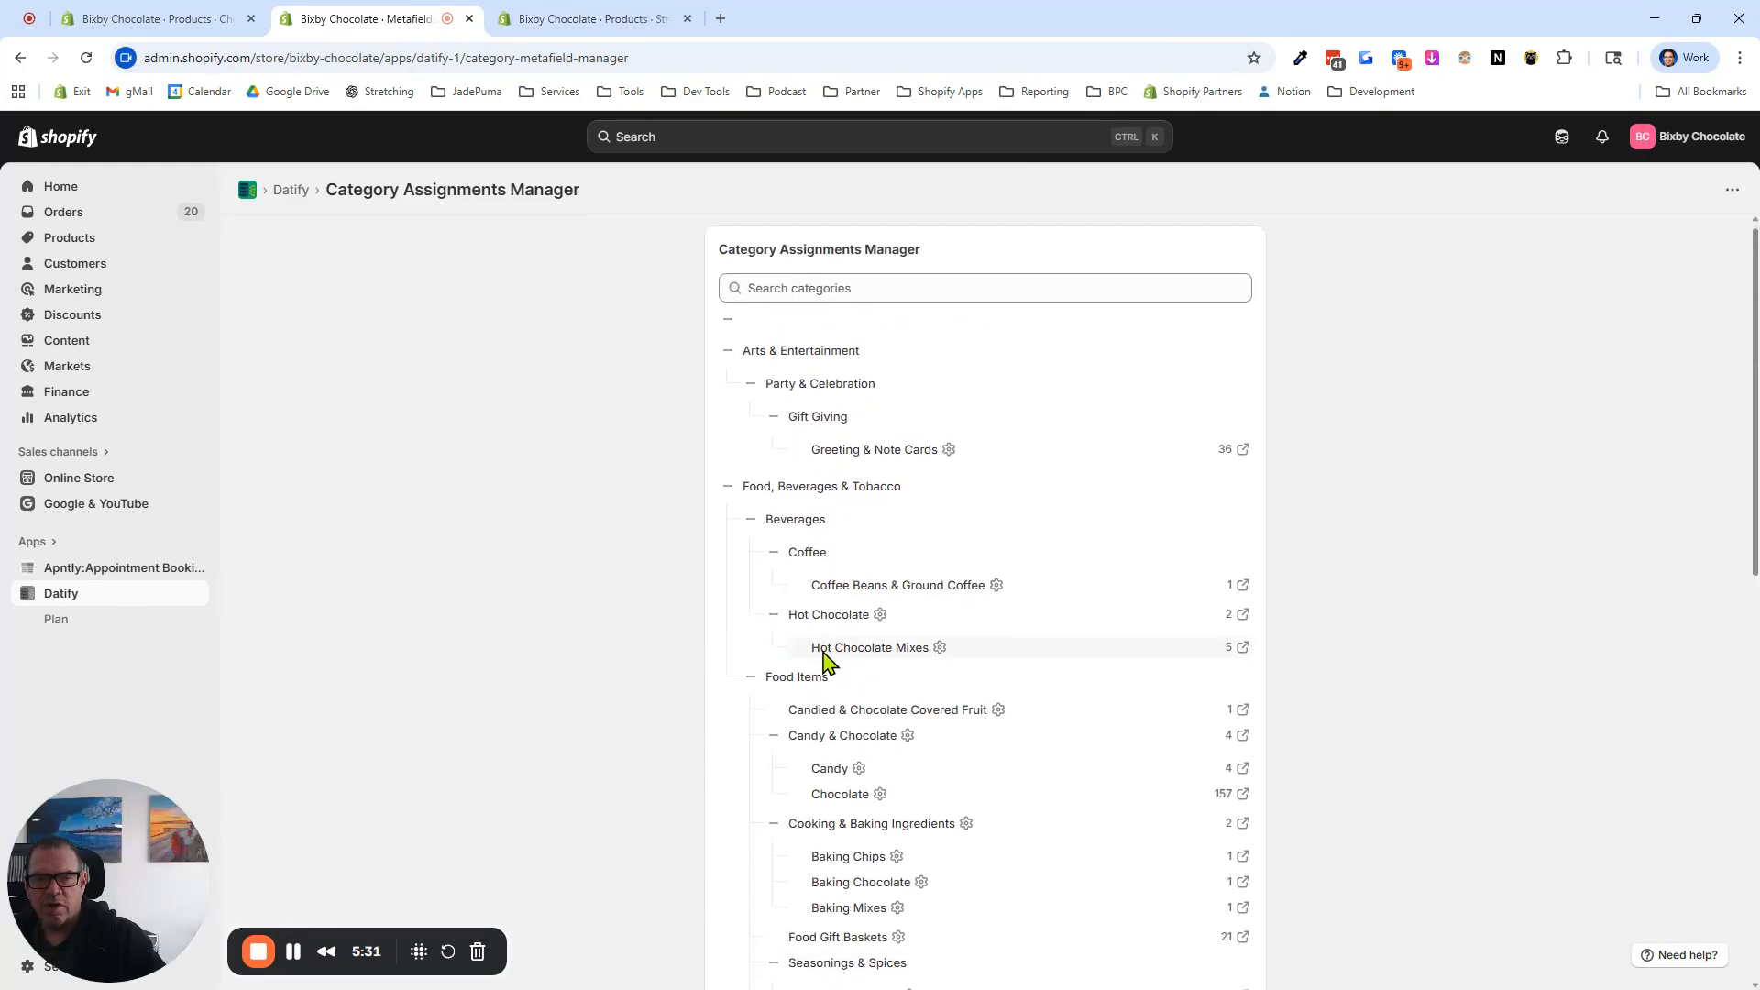
{"action": "scroll", "coordinate": [825, 660], "scroll_direction": "down", "scroll_amount": 3}
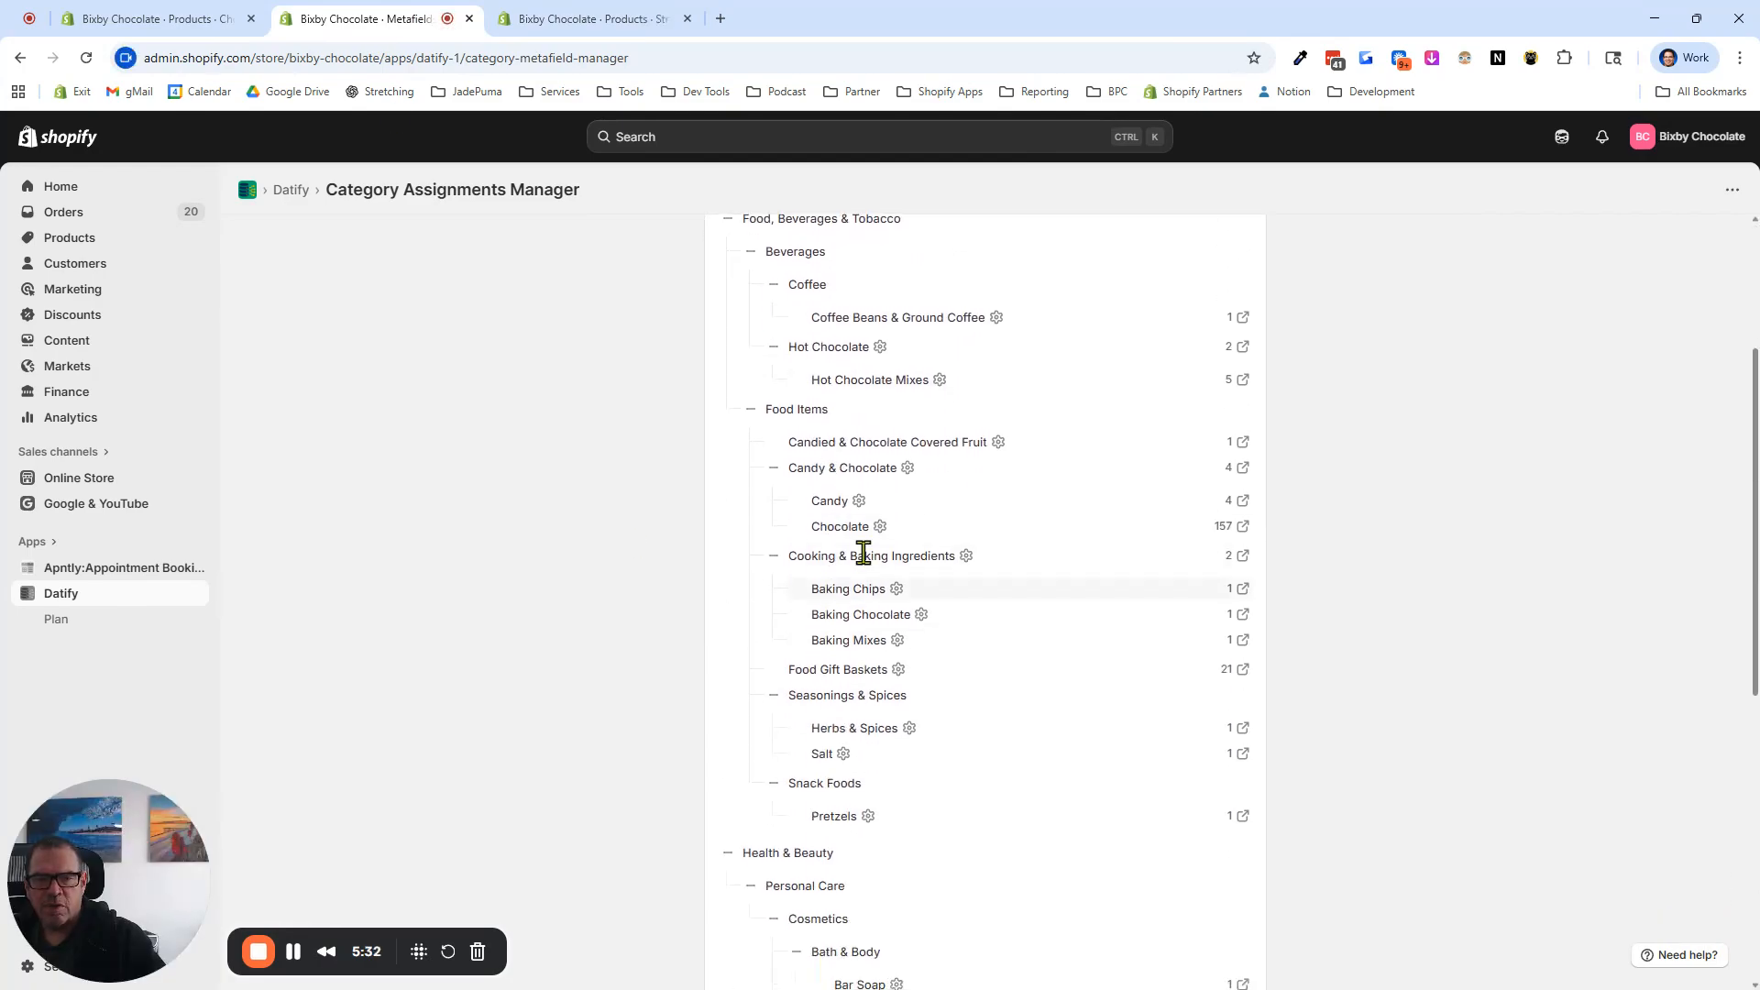
{"action": "left_click", "coordinate": [1242, 500]}
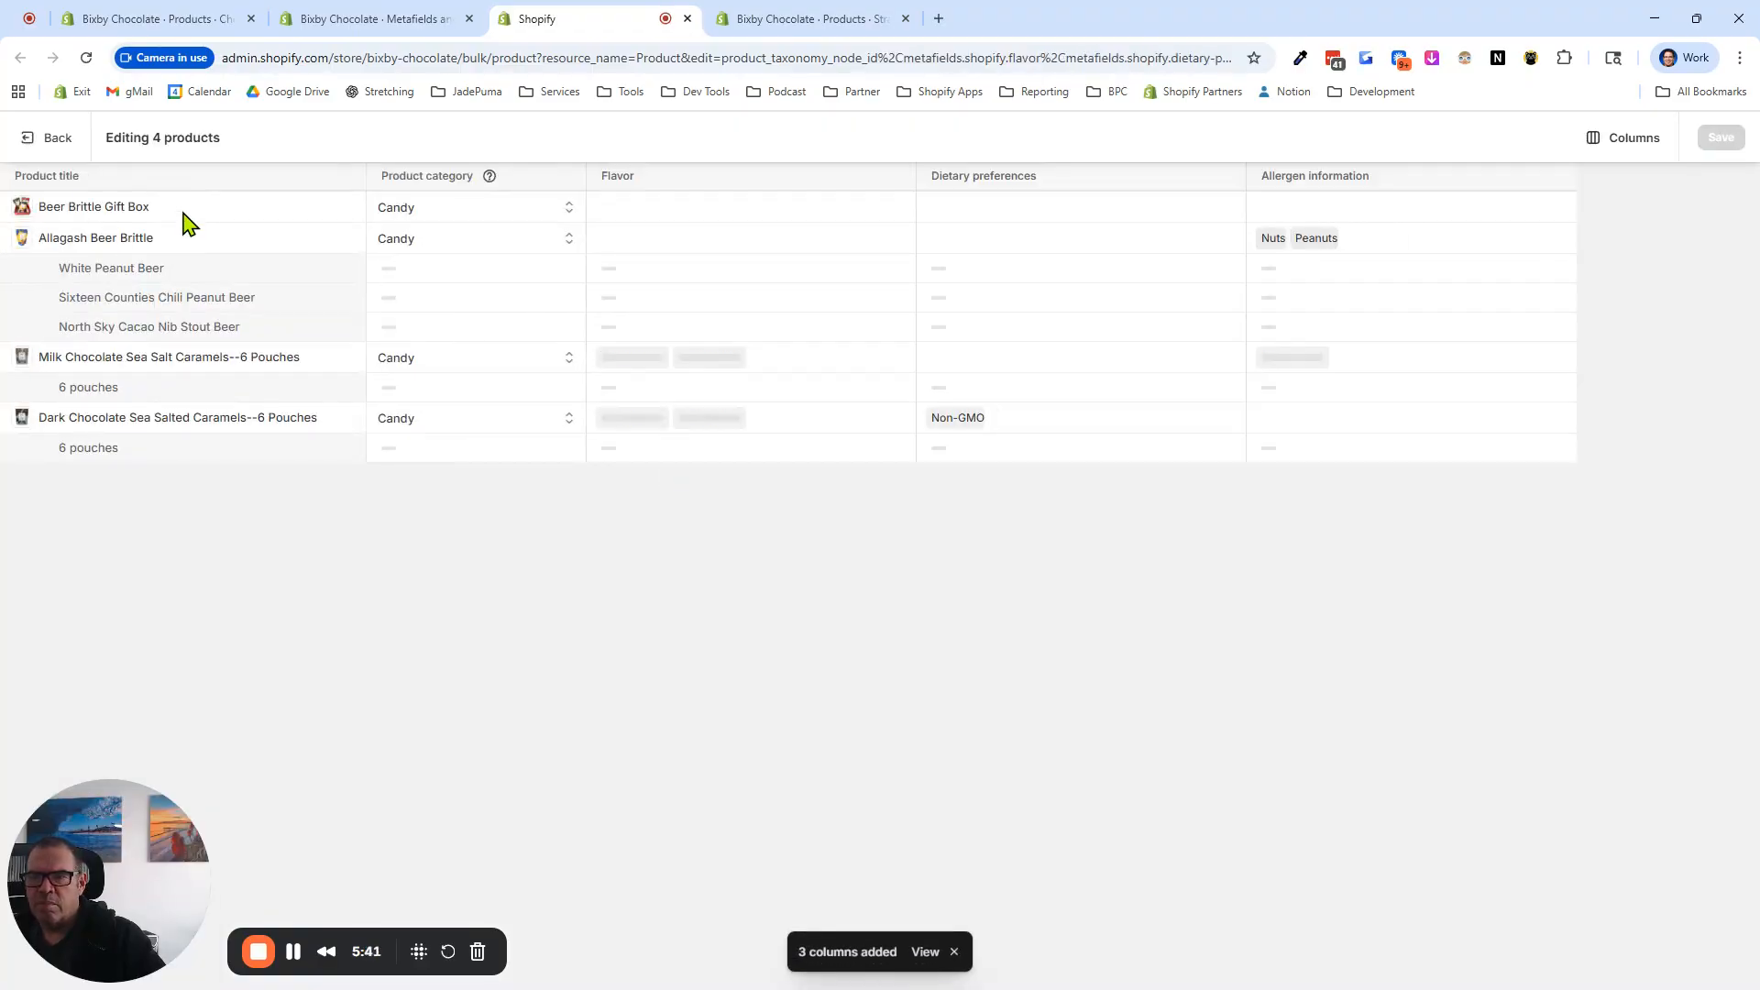
{"action": "left_click", "coordinate": [181, 220]}
{"action": "left_click", "coordinate": [127, 240]}
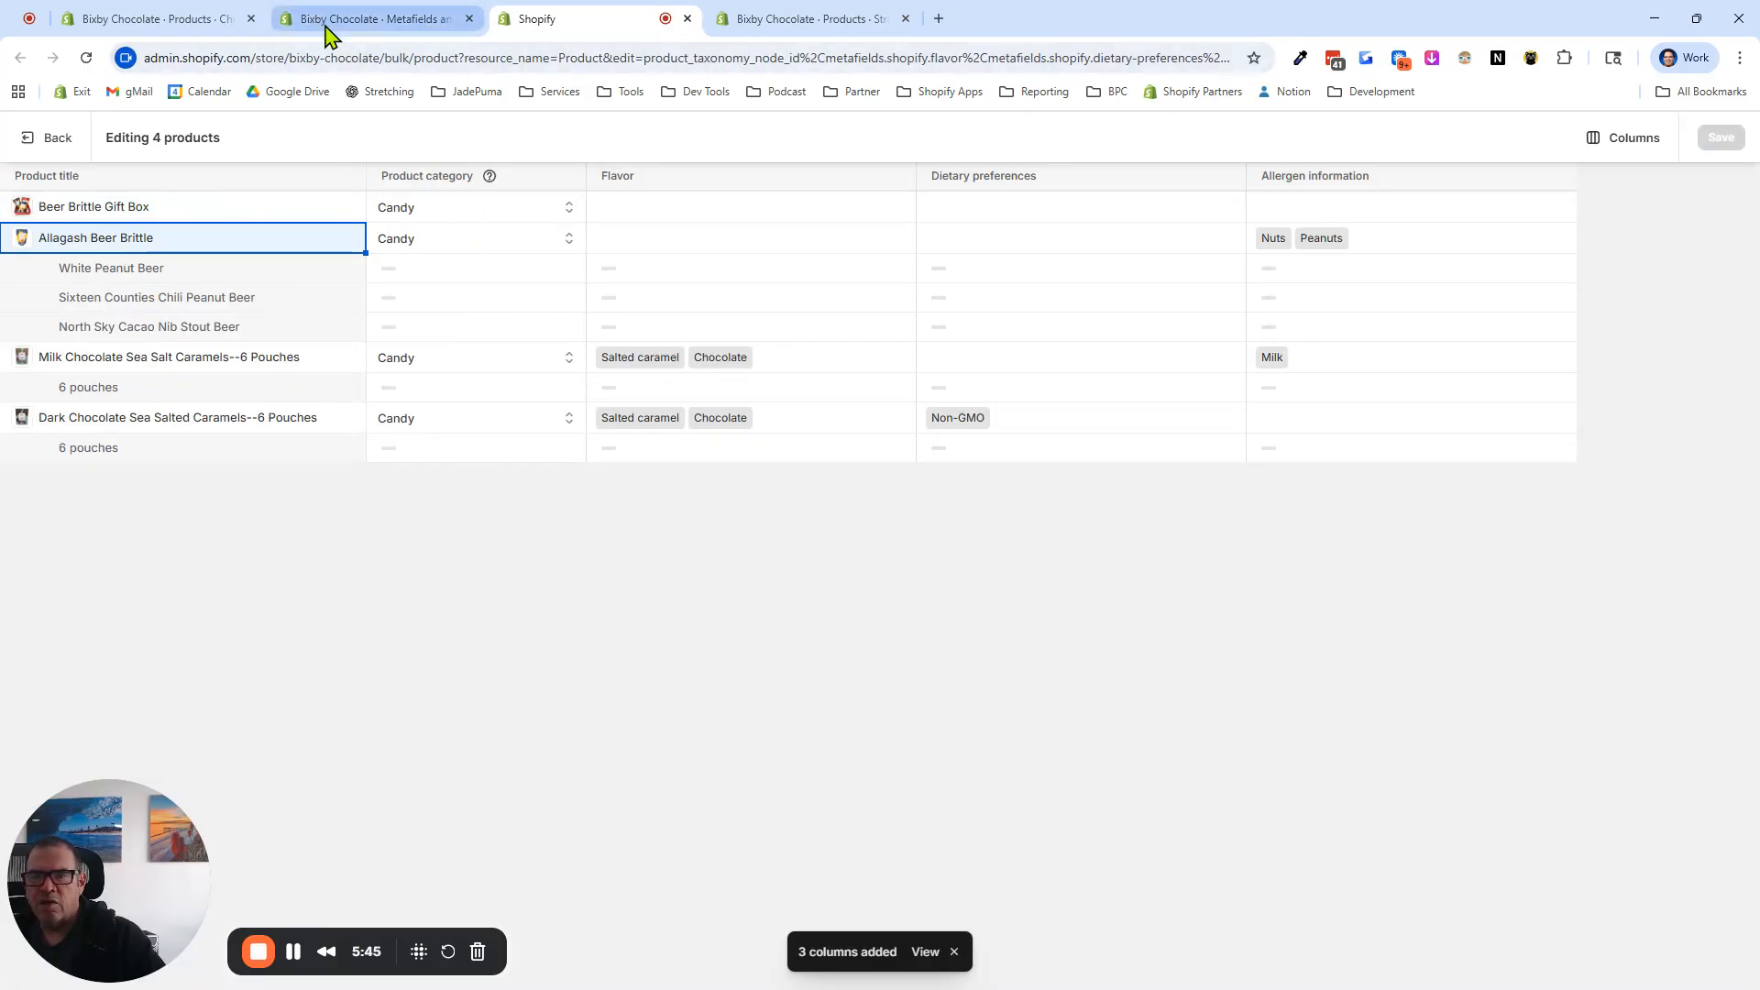
Go back from the Strawberries & Cream Almonds product to the product list and search the active products for "beer".
{"action": "left_click", "coordinate": [359, 20]}
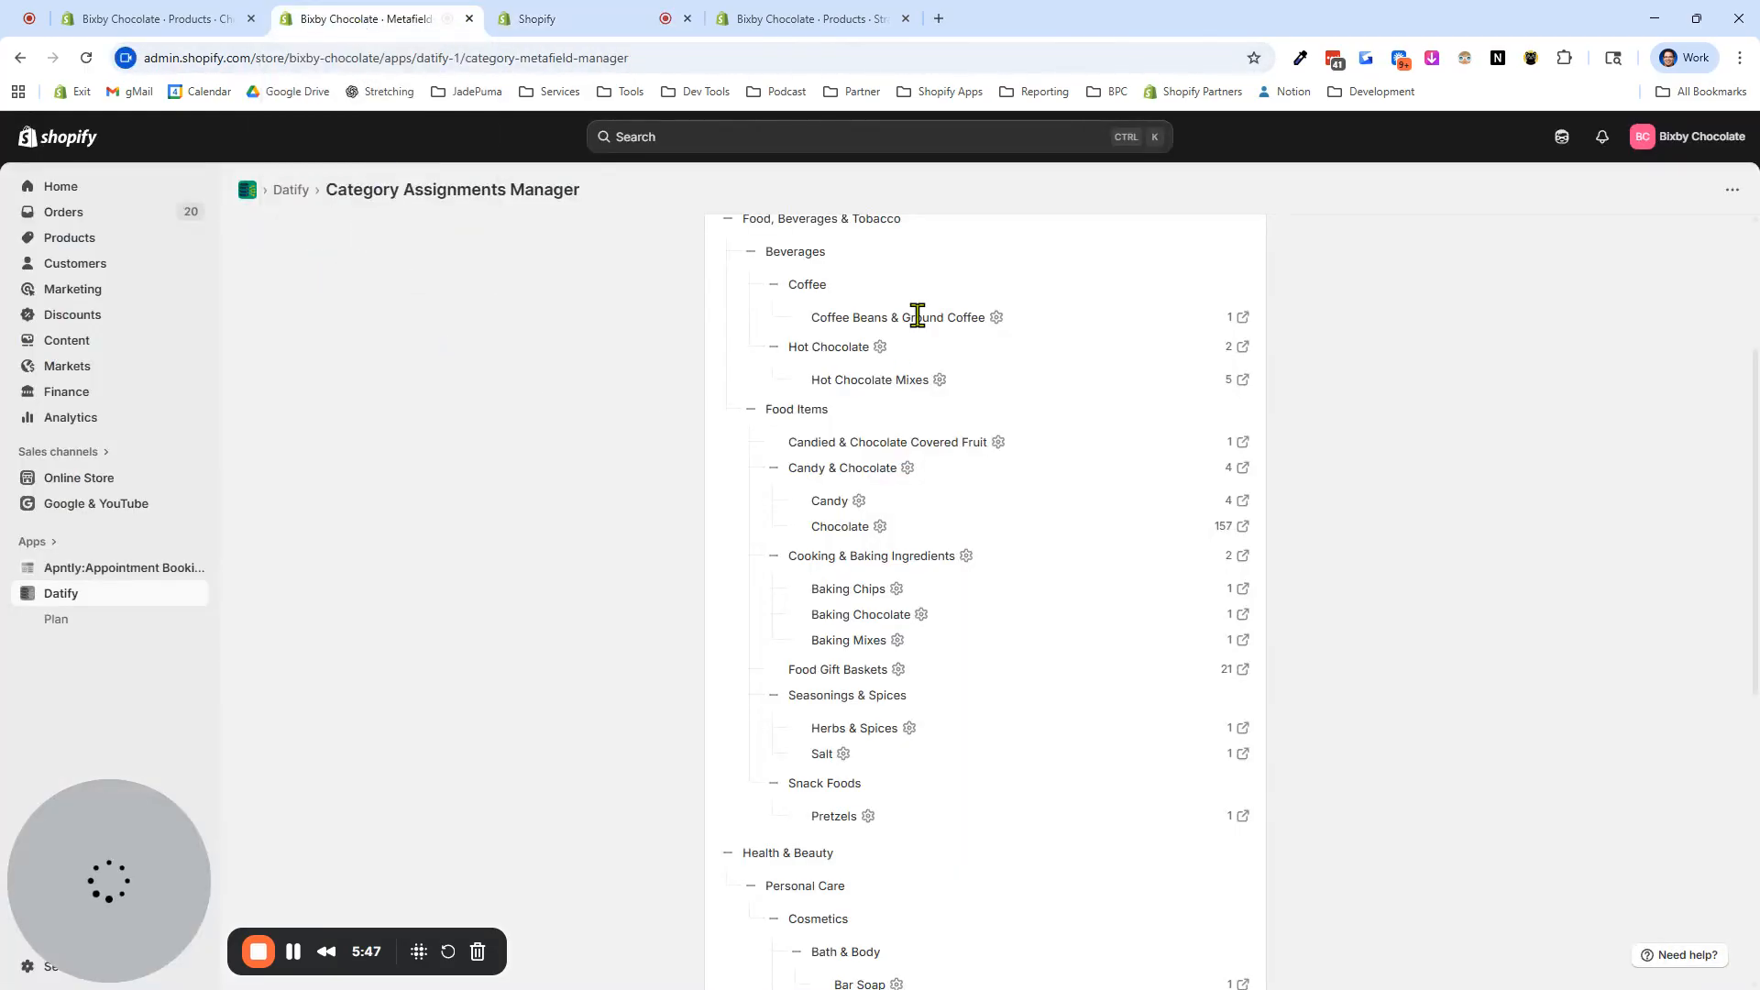
{"action": "left_click", "coordinate": [787, 22]}
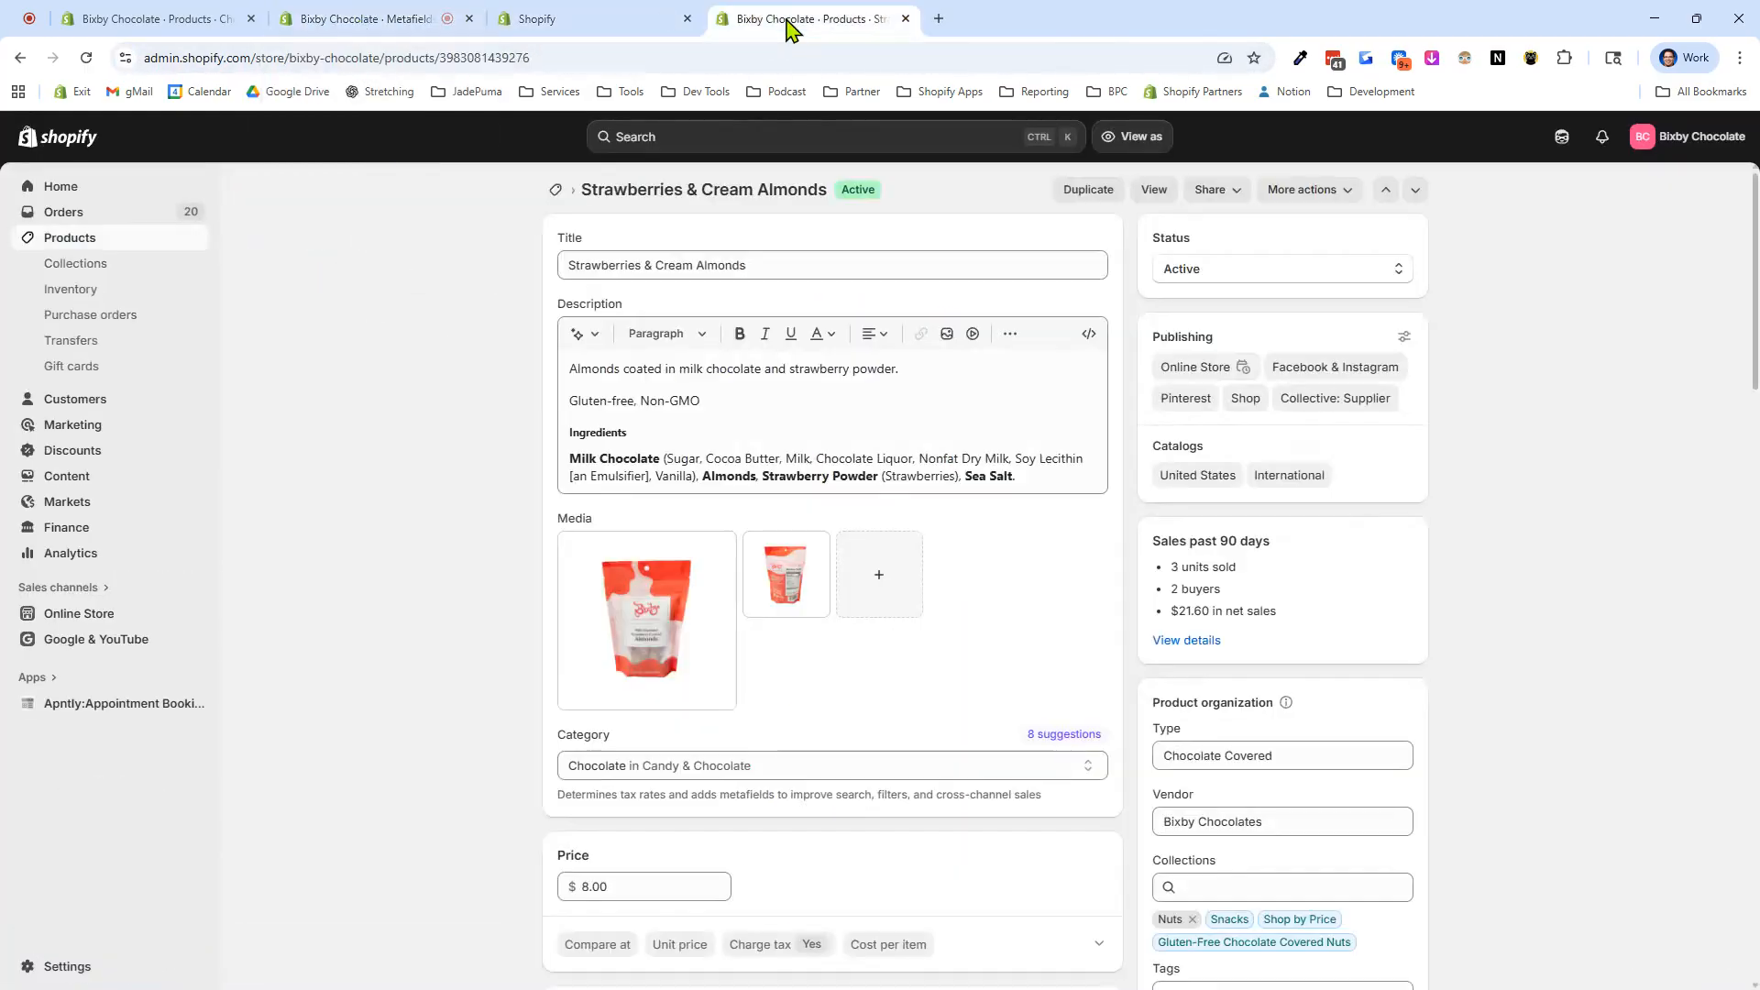
{"action": "left_click", "coordinate": [550, 191]}
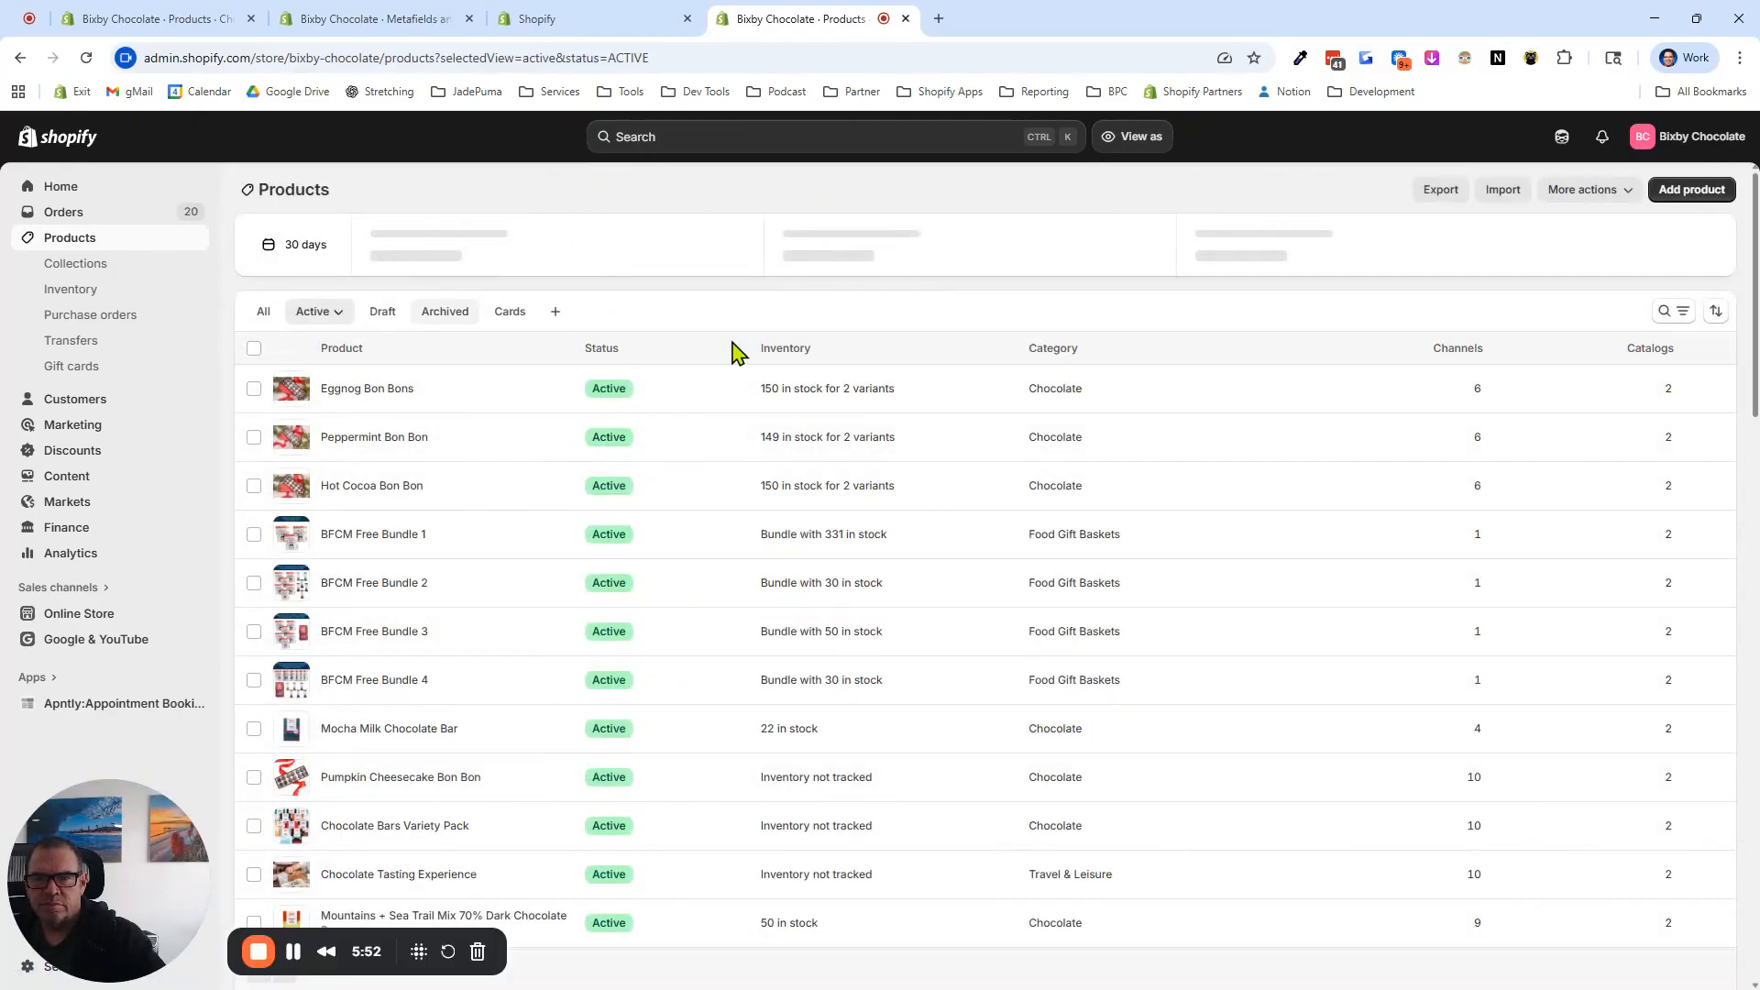
{"action": "left_click", "coordinate": [1662, 317]}
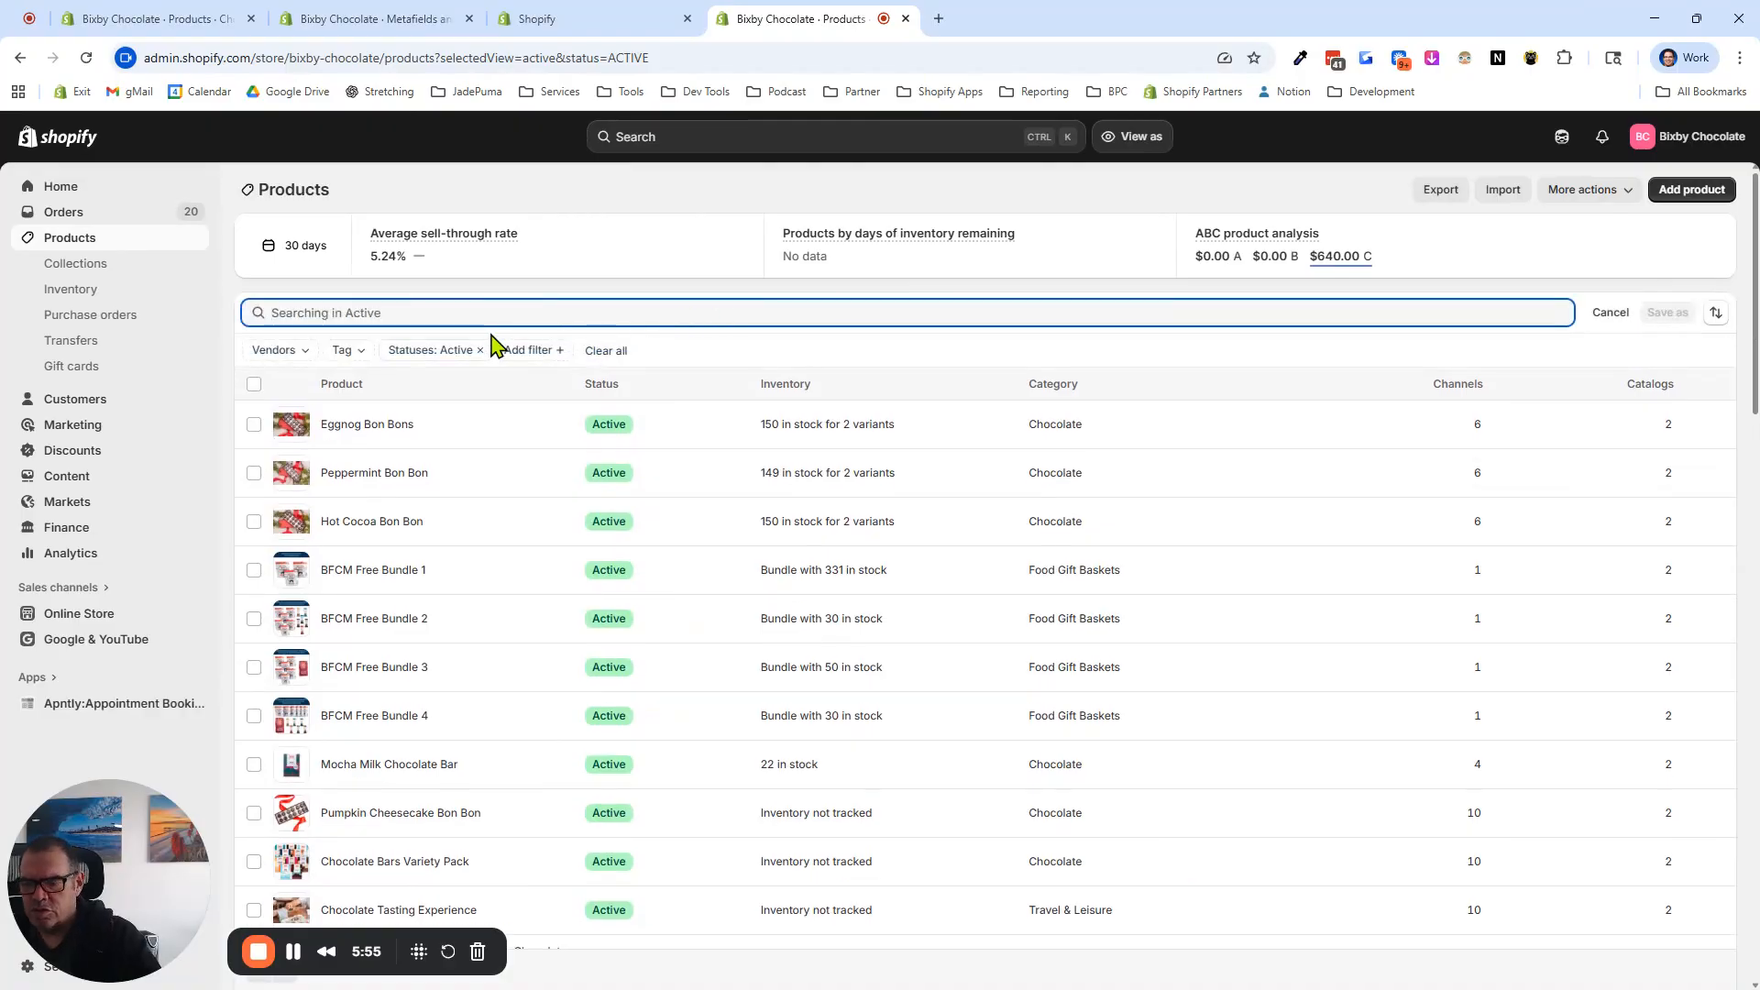
{"action": "type", "text": "beer"}
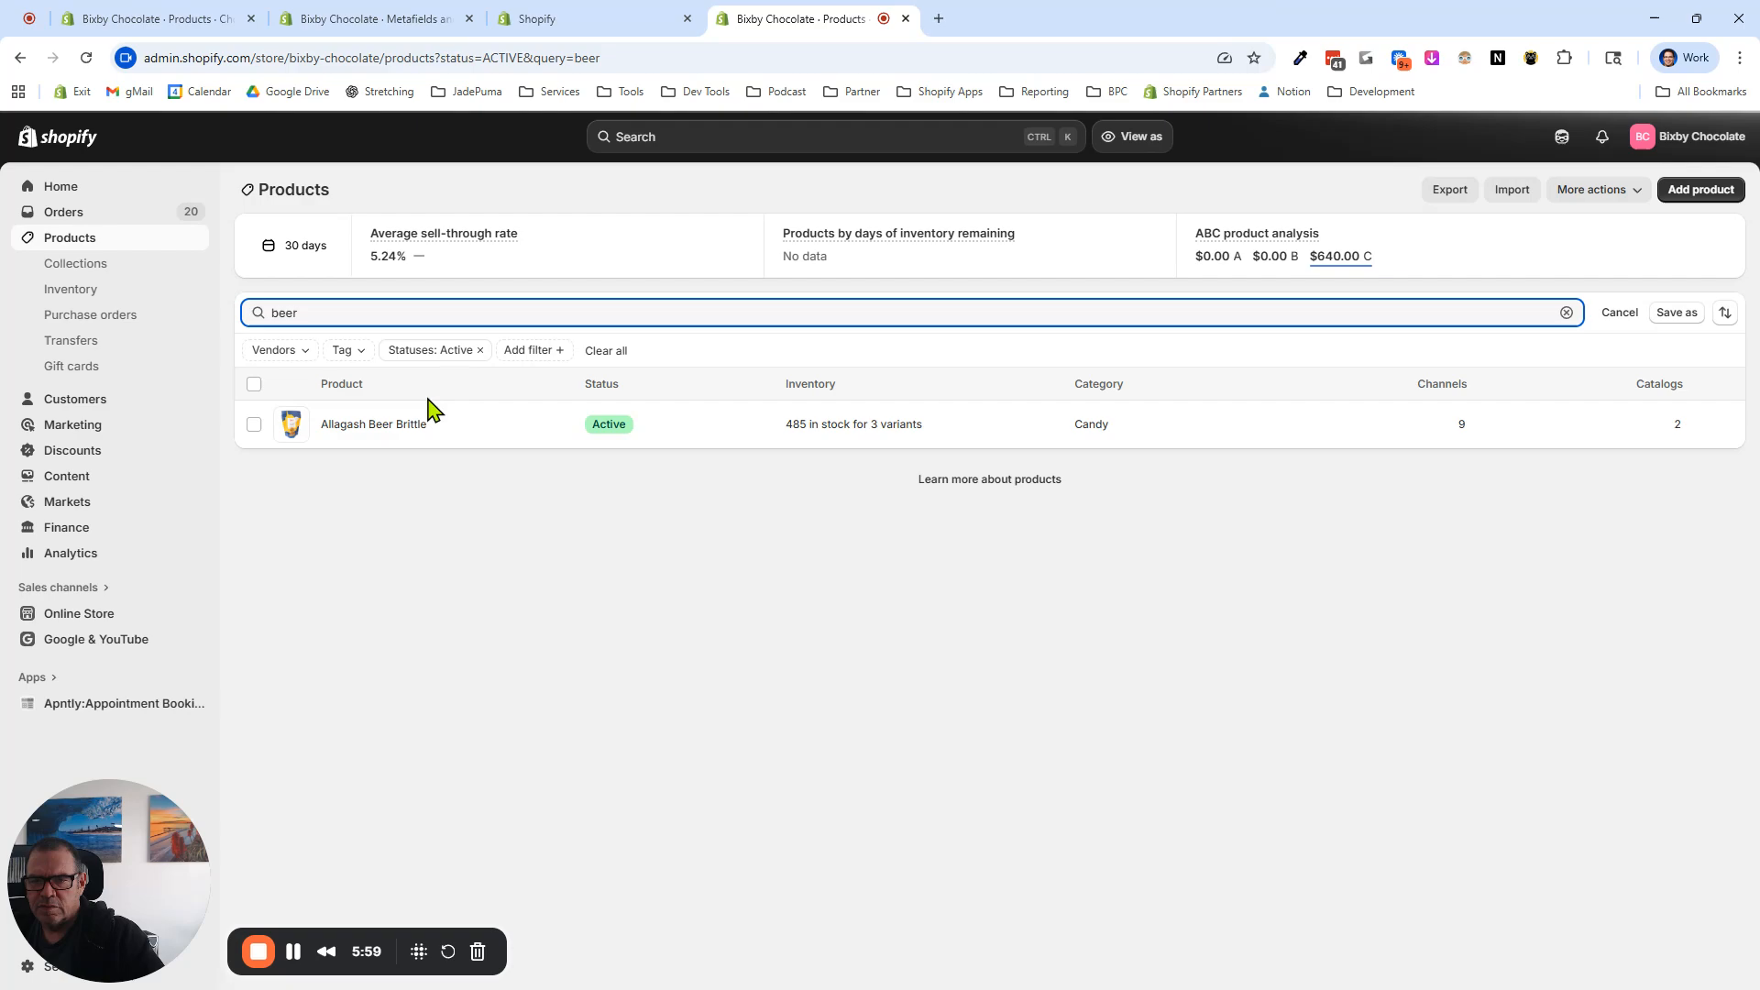
Open the Allagash Beer Brittle product, check its category metafields, and compare them with the bulk editor's columns.
{"action": "left_click", "coordinate": [383, 425]}
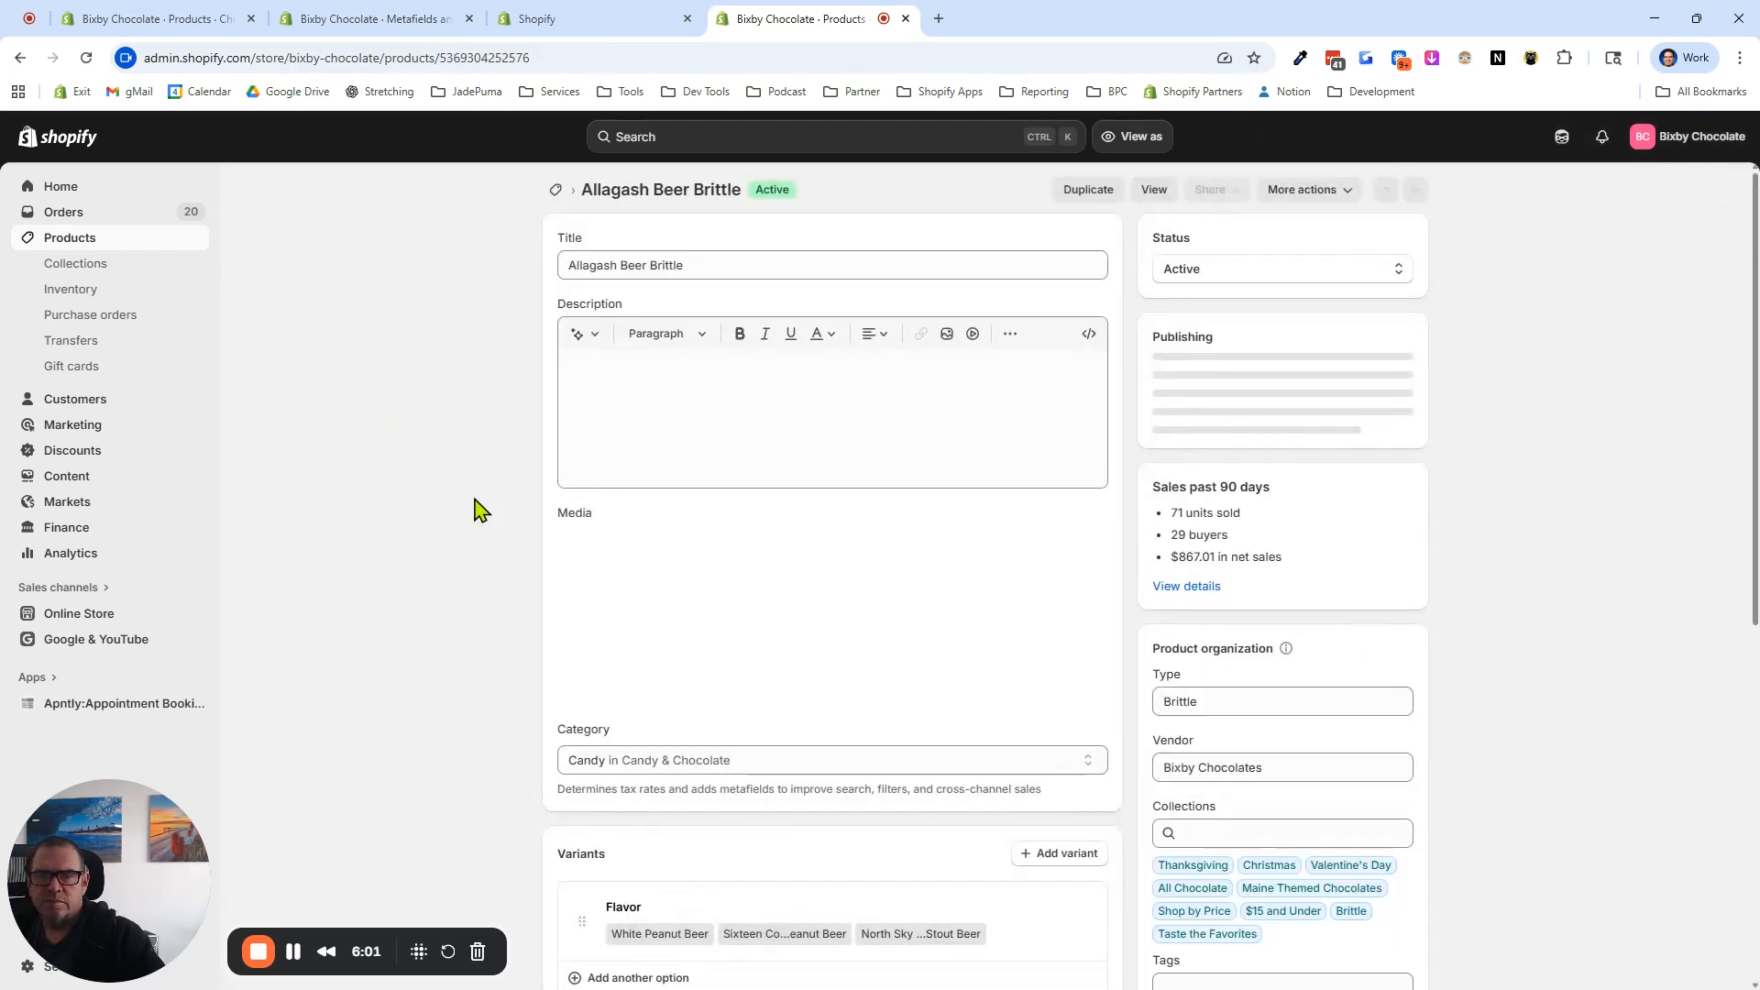
{"action": "scroll", "coordinate": [679, 741], "scroll_direction": "down", "scroll_amount": 5}
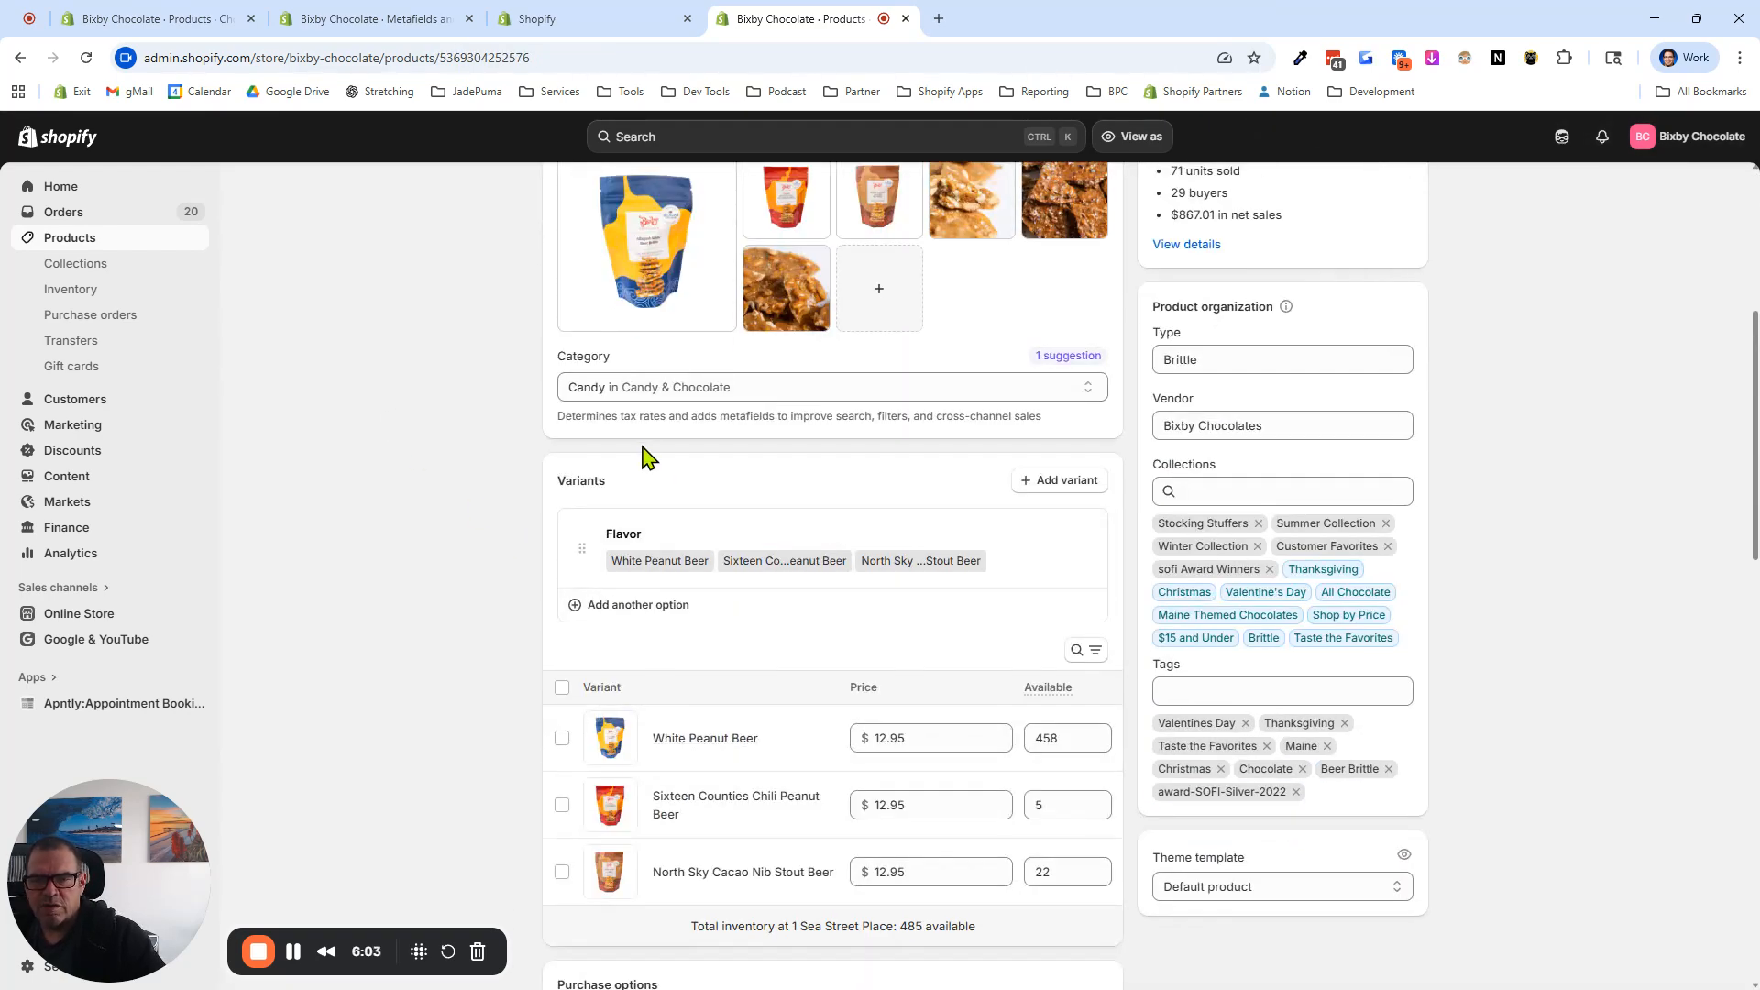
{"action": "scroll", "coordinate": [830, 653], "scroll_direction": "down", "scroll_amount": 4}
{"action": "scroll", "coordinate": [830, 652], "scroll_direction": "down", "scroll_amount": 2}
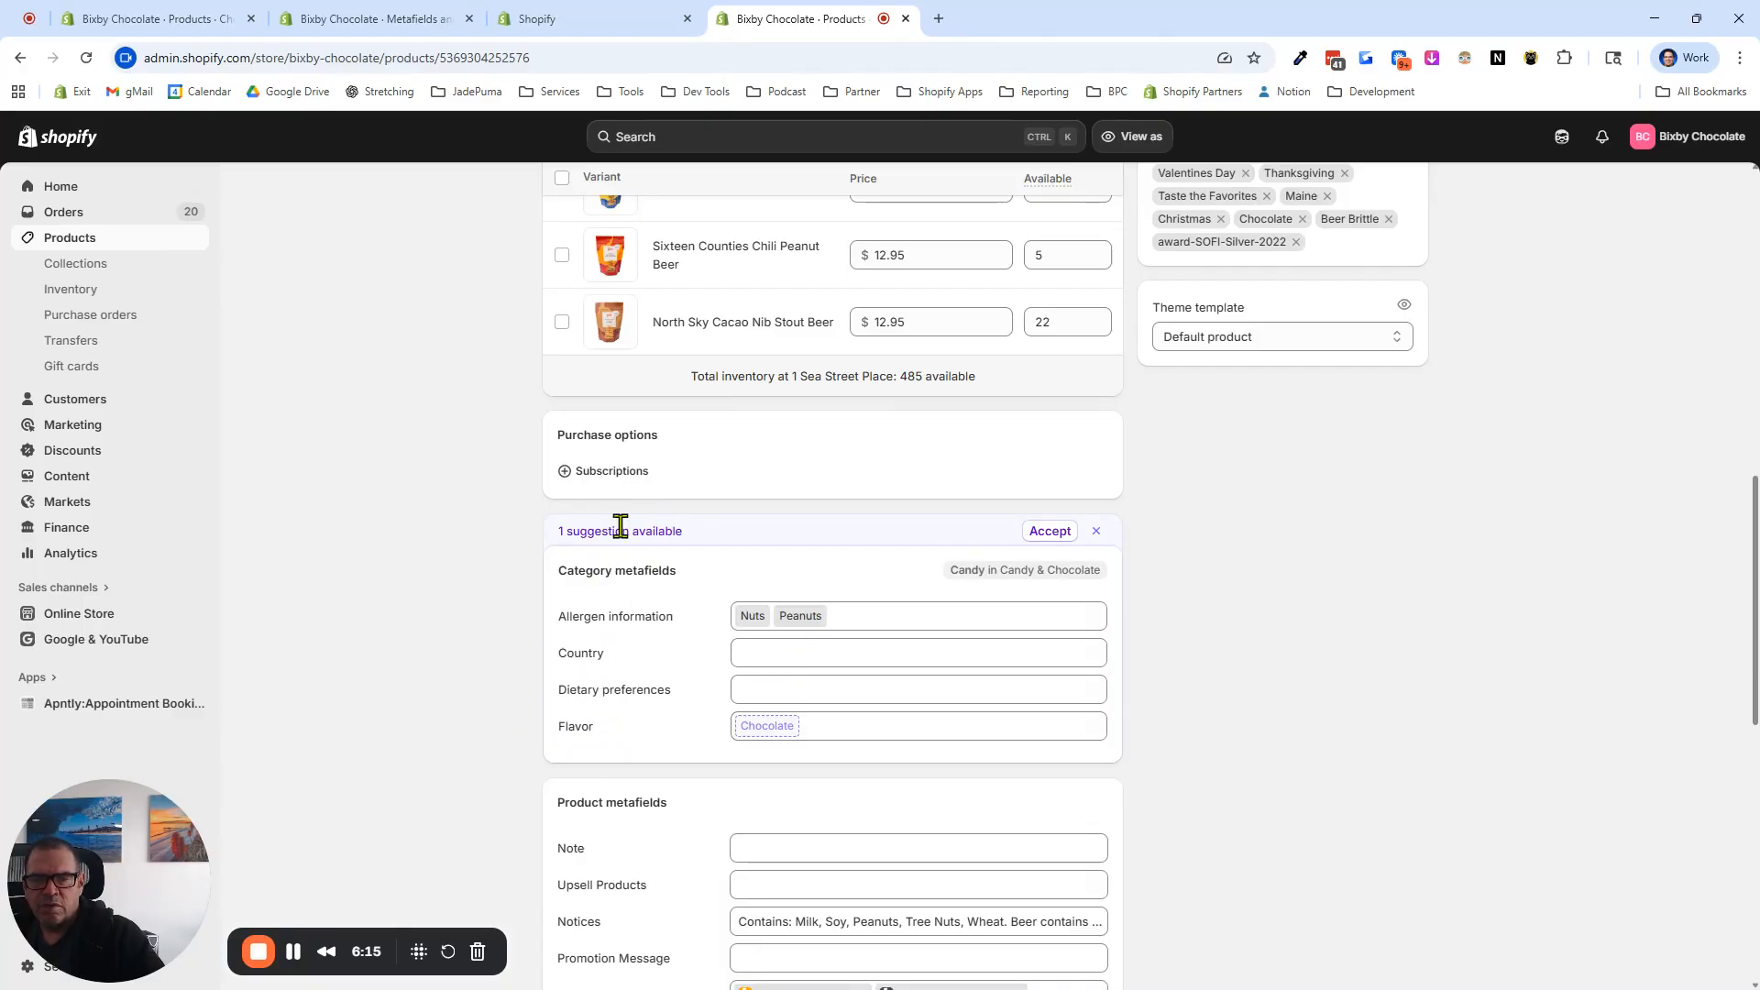
{"action": "left_click", "coordinate": [606, 20]}
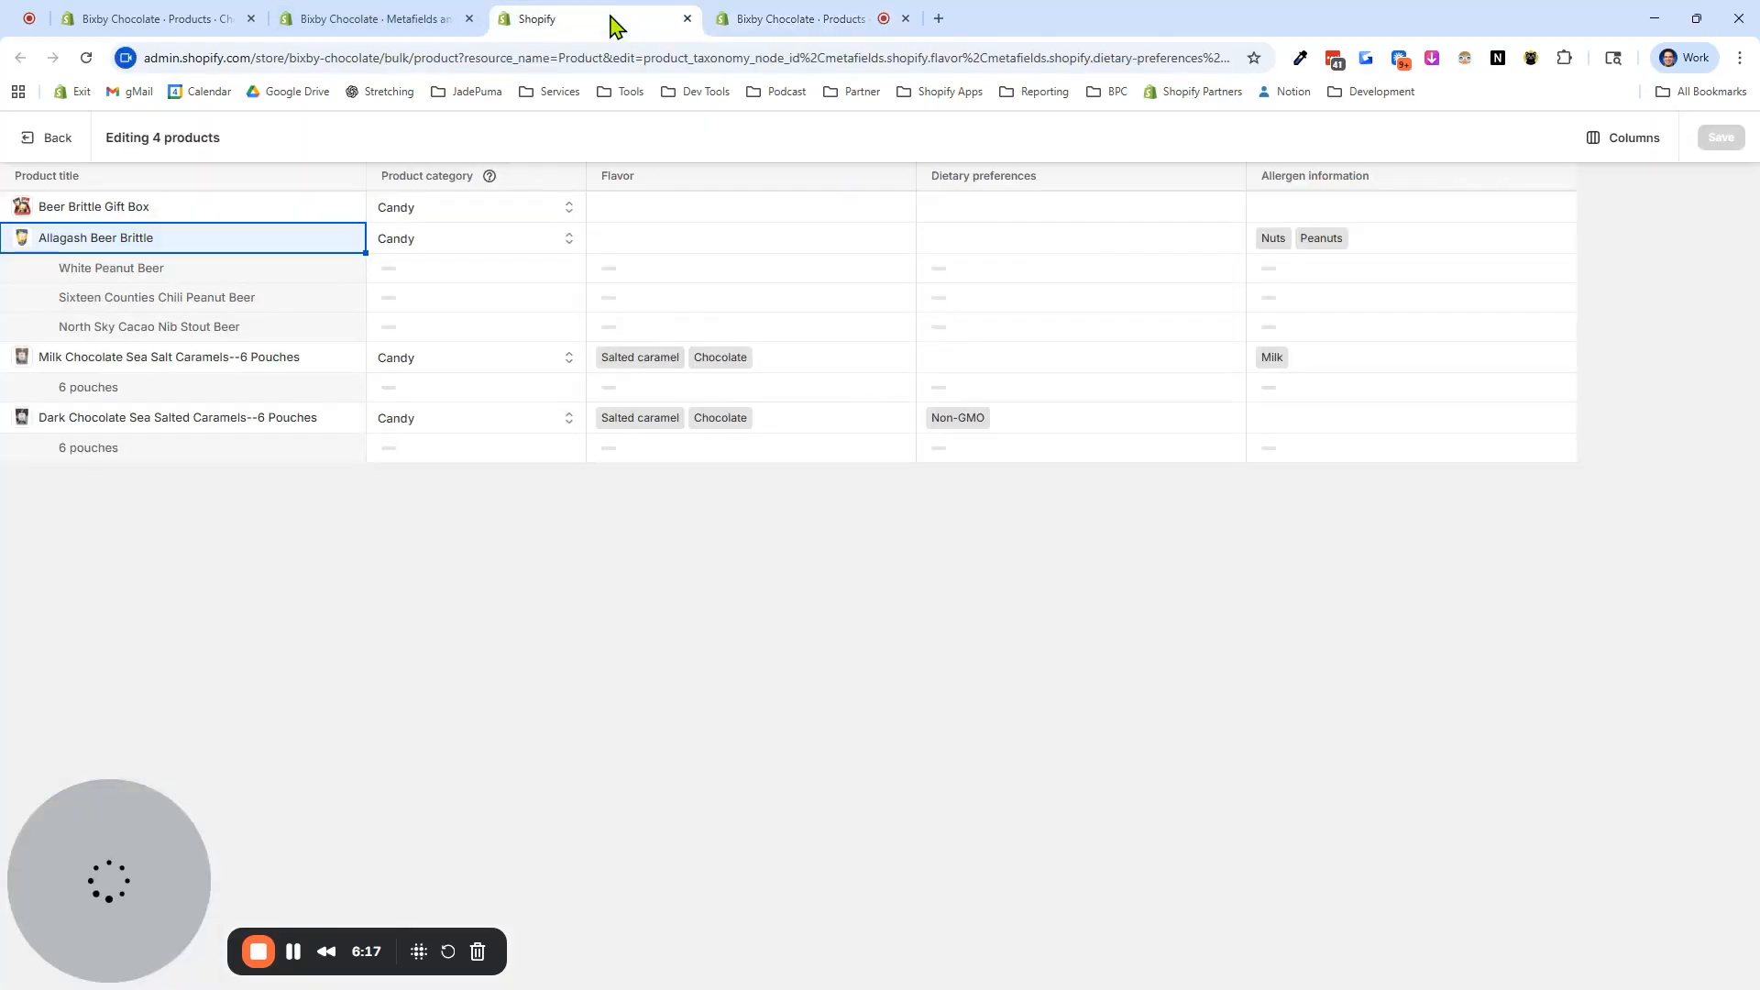
Return to the Category Assignments Manager and assign the recommended Celebration type metafield to the Greeting & Note Cards category.
{"action": "left_click", "coordinate": [358, 20]}
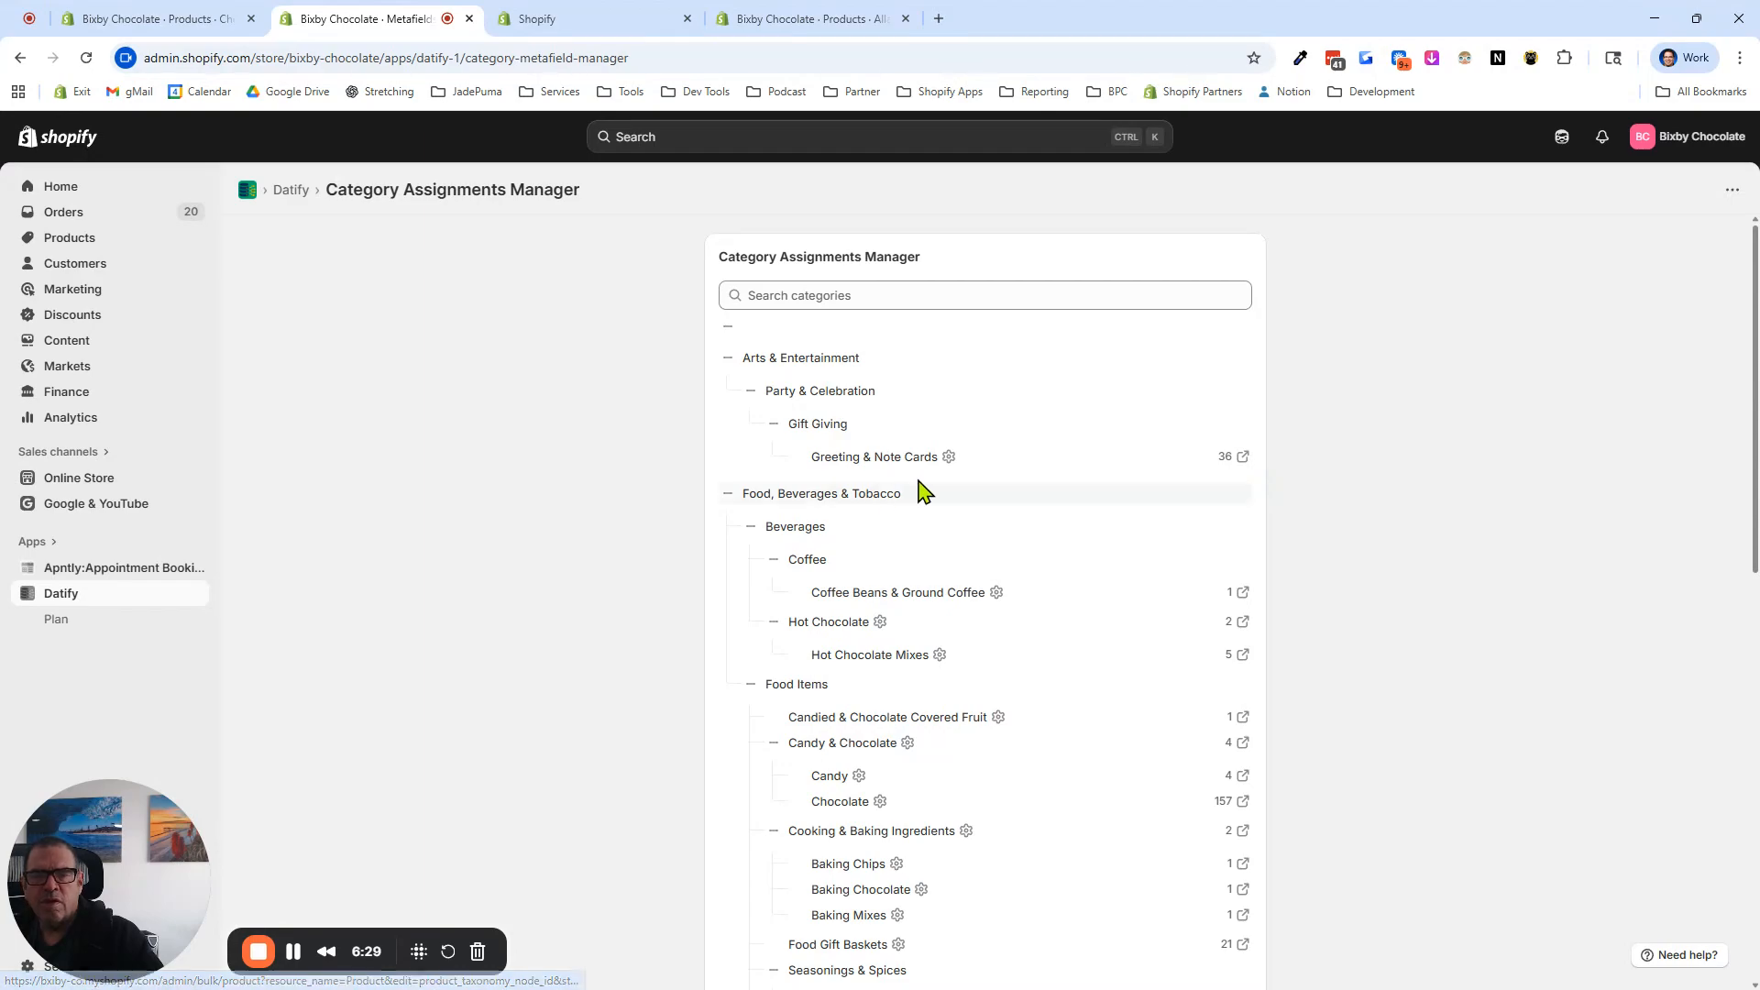
{"action": "left_click", "coordinate": [949, 456]}
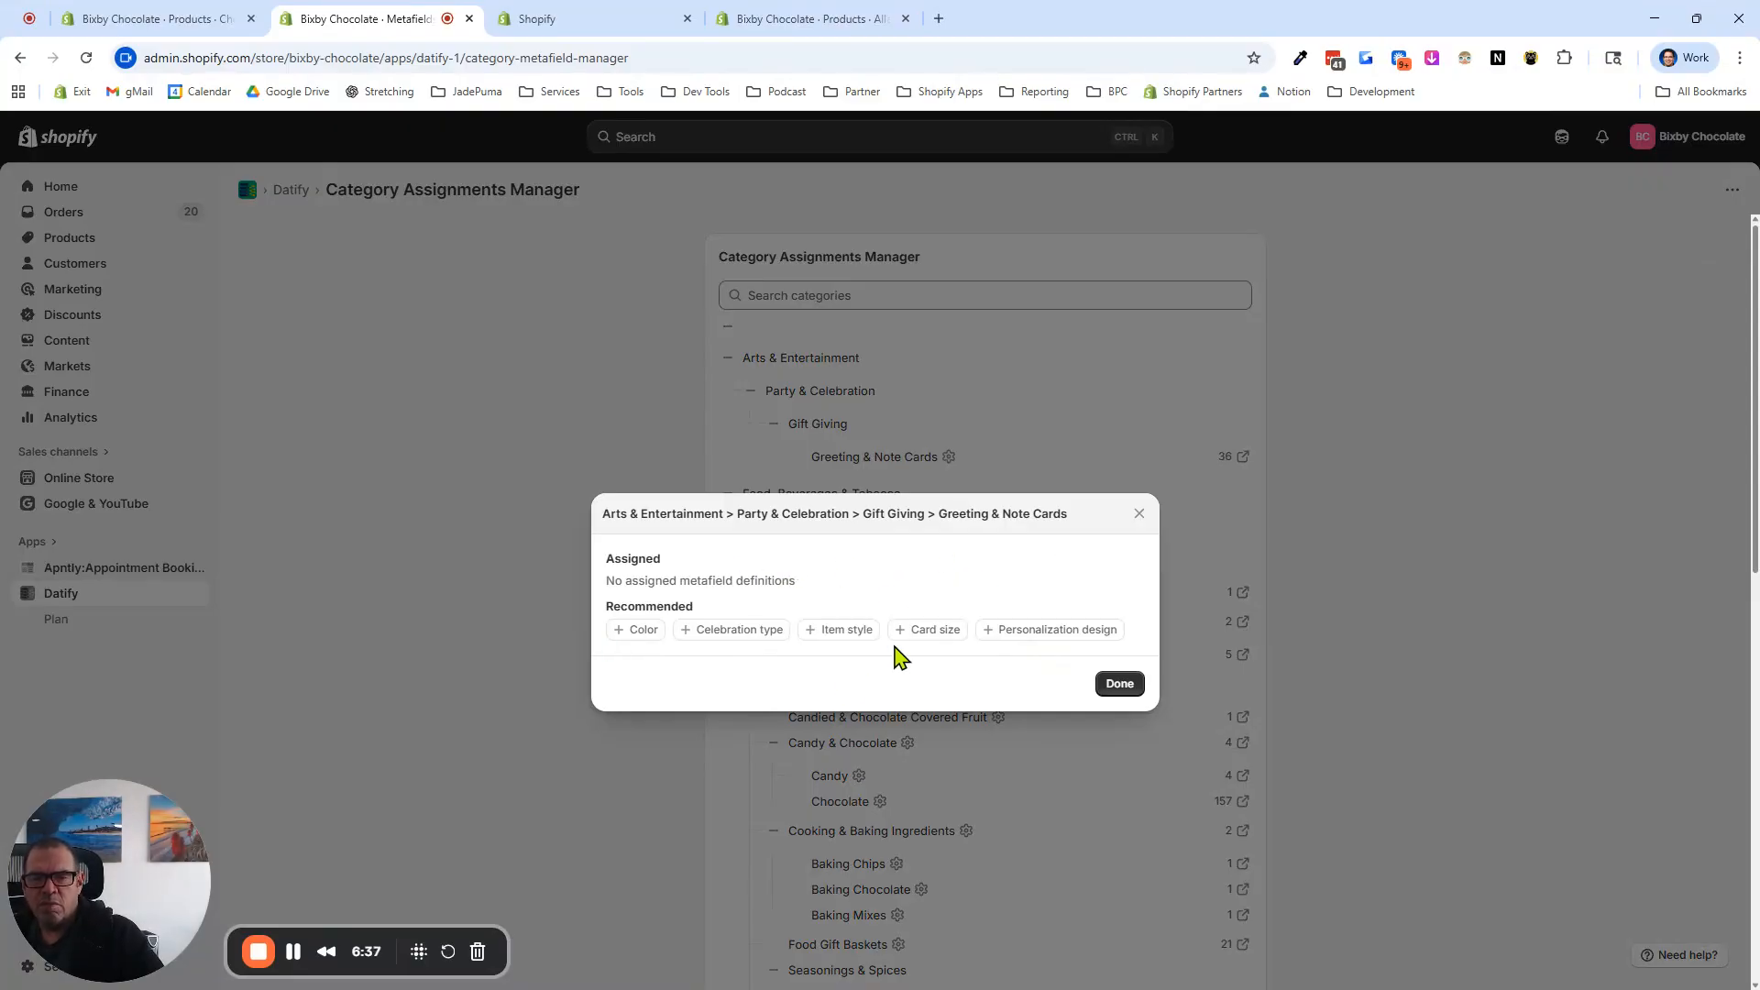
{"action": "left_click", "coordinate": [690, 633]}
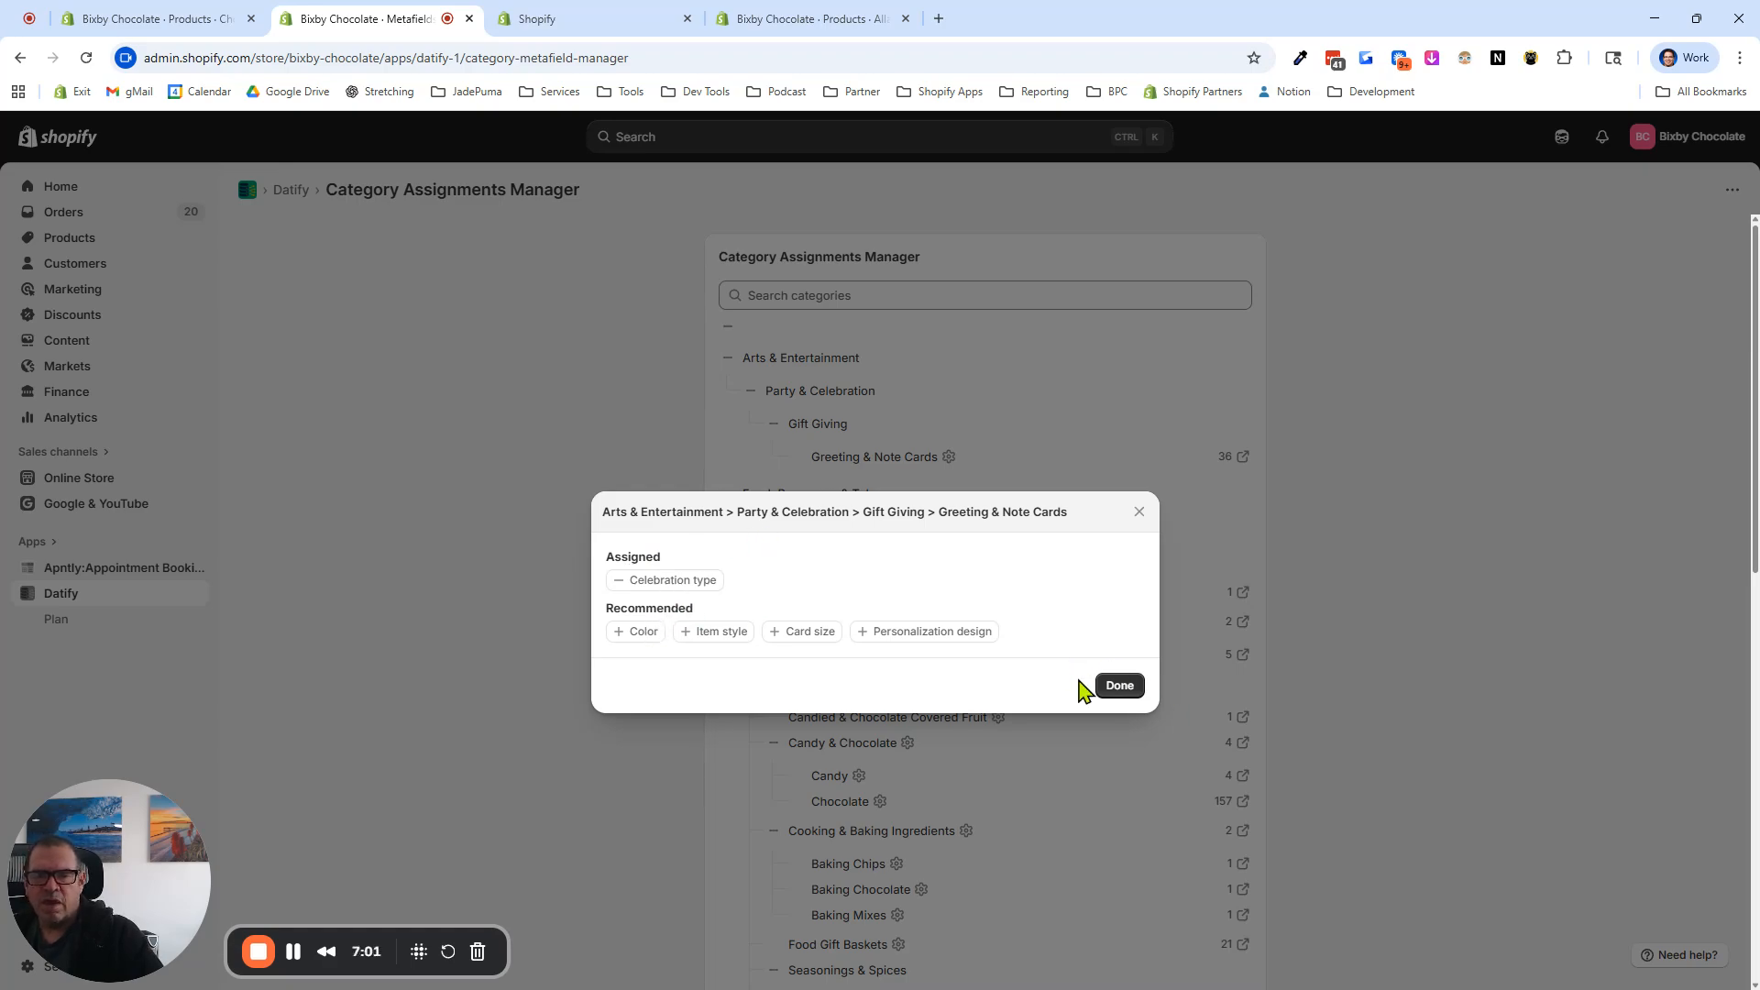
{"action": "left_click", "coordinate": [1116, 688]}
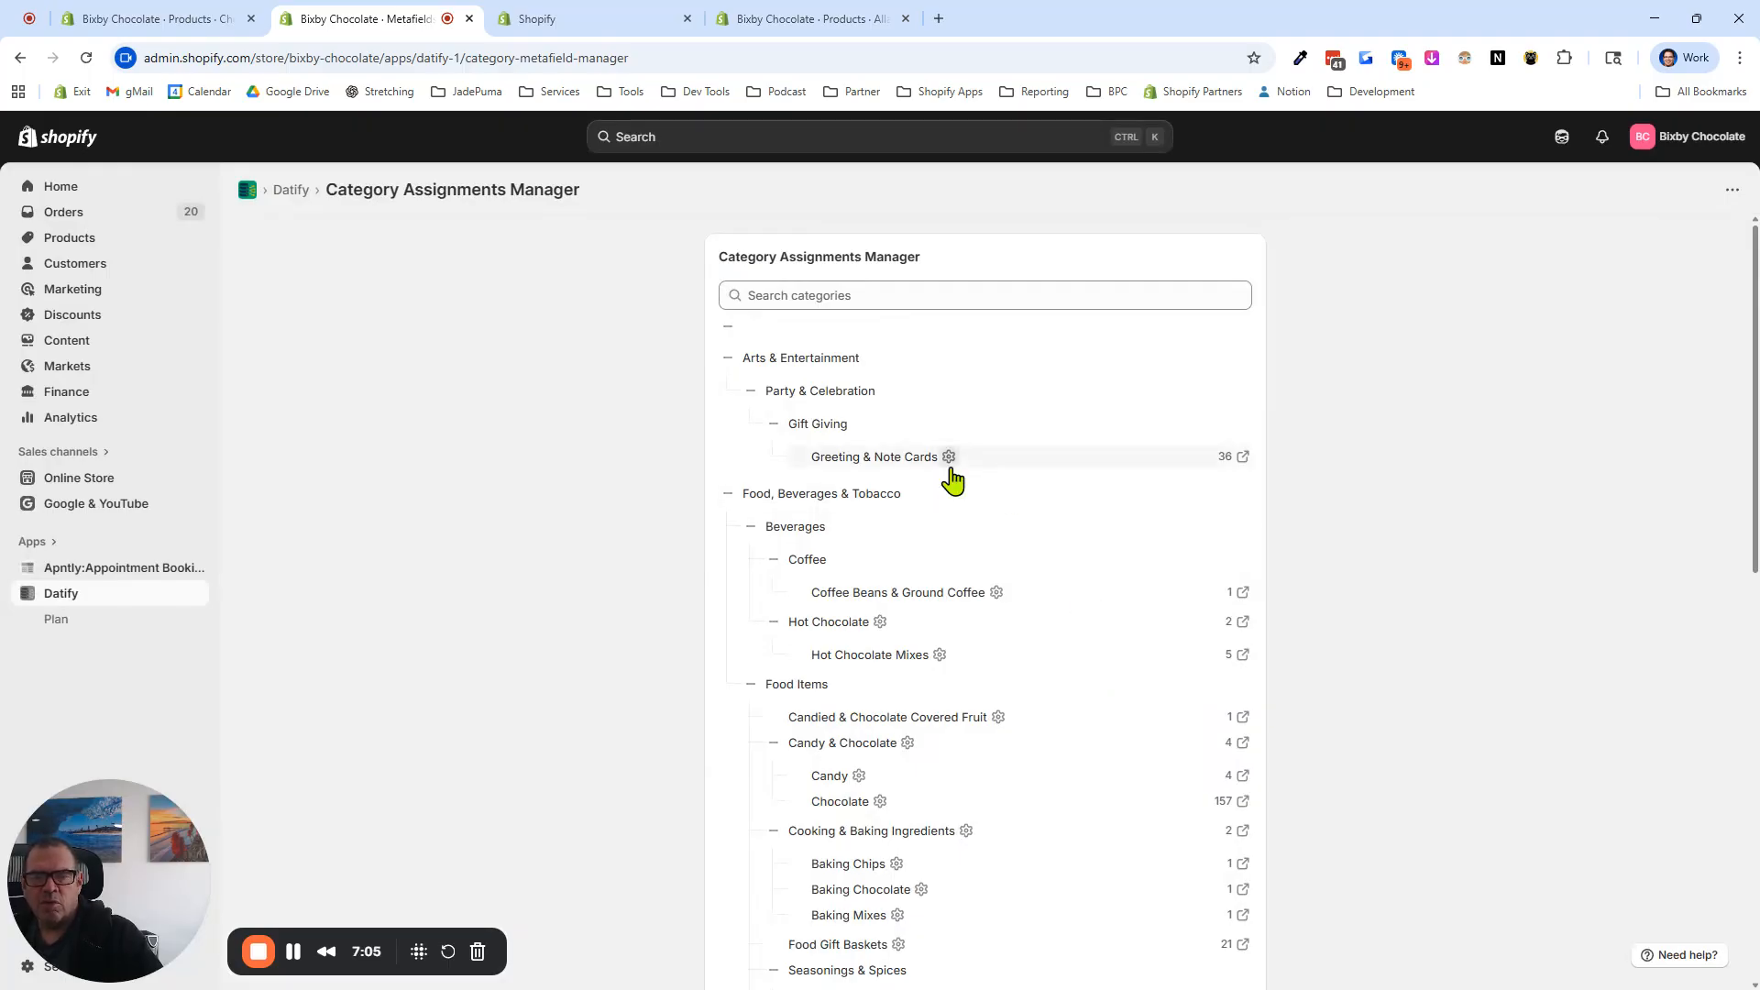
Check the assigned and recommended metafields of Coffee Beans & Ground Coffee, close its settings, and go to Datify's main page.
{"action": "left_click", "coordinate": [998, 596]}
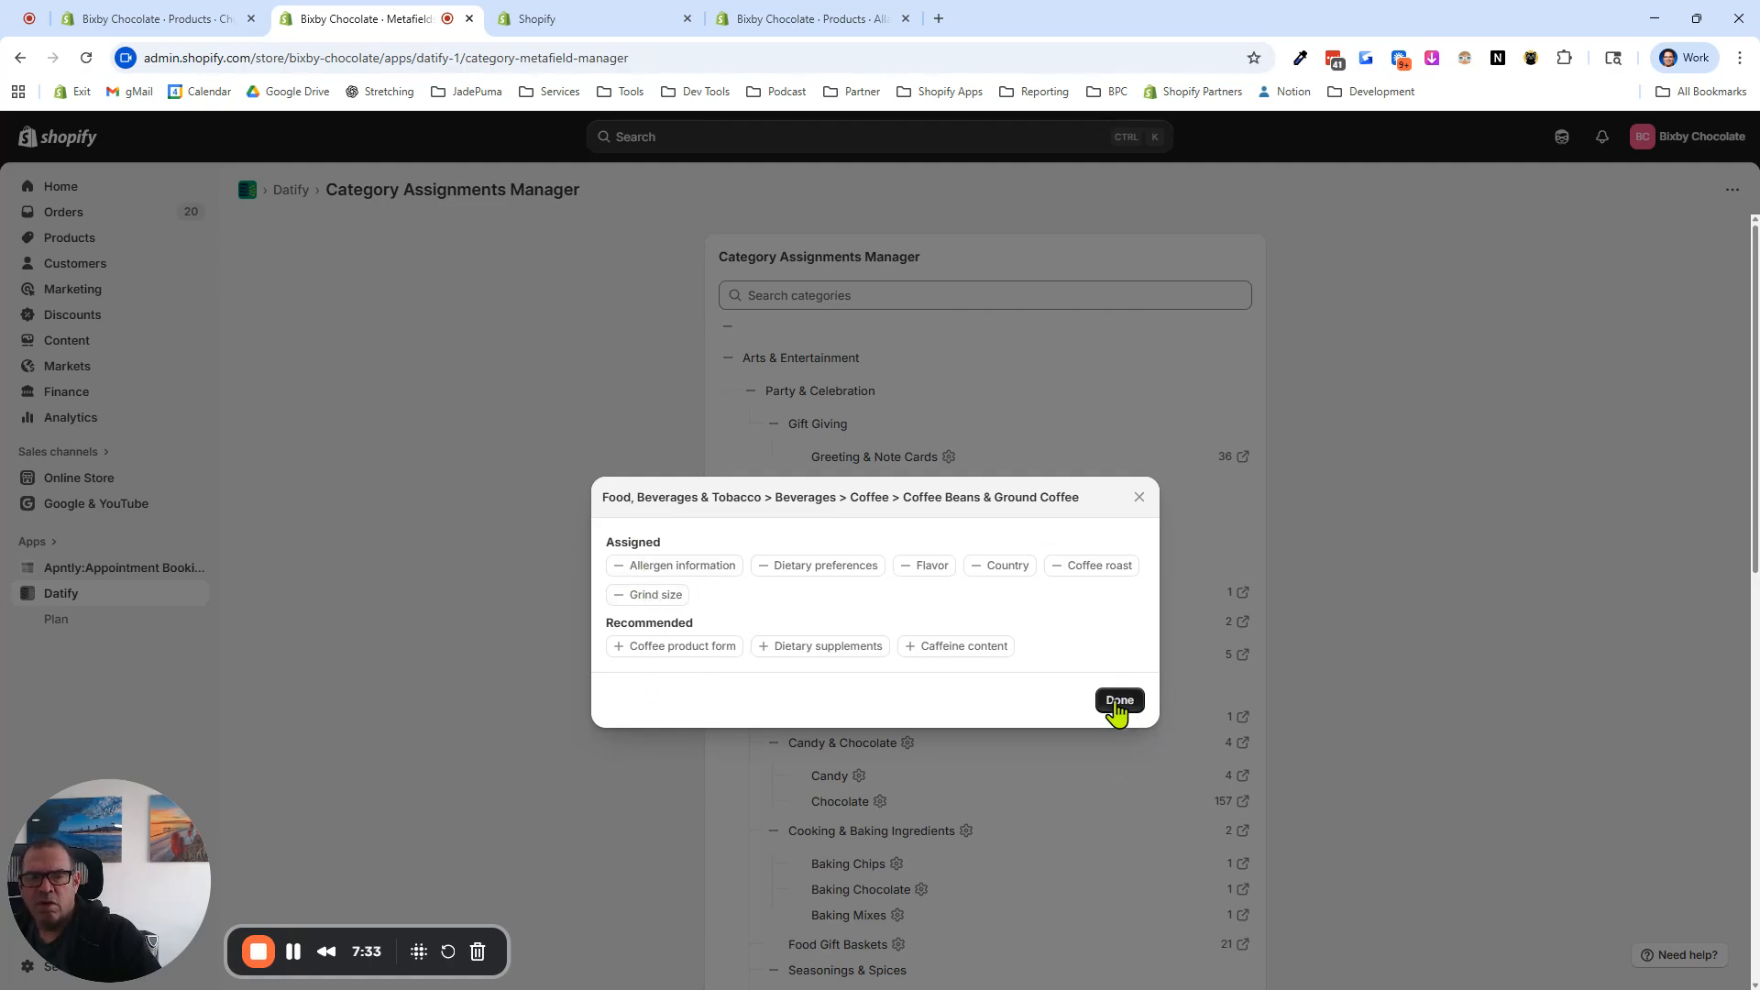
{"action": "left_click", "coordinate": [1118, 701]}
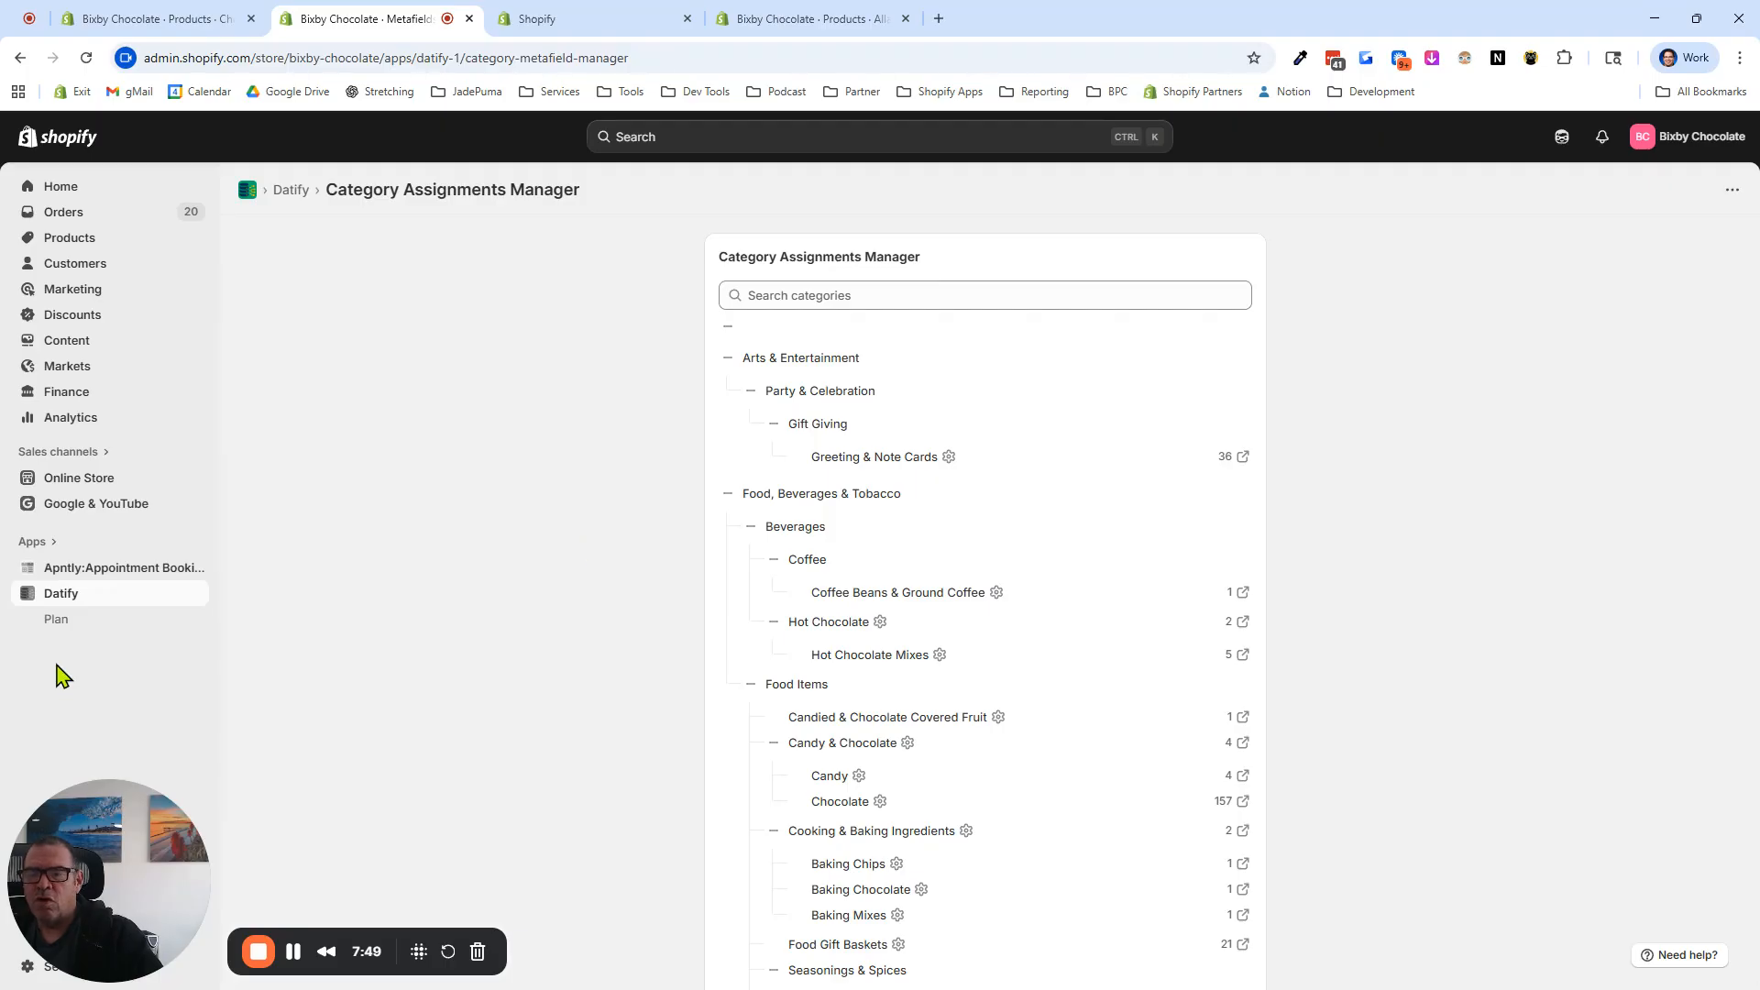
{"action": "left_click", "coordinate": [72, 600]}
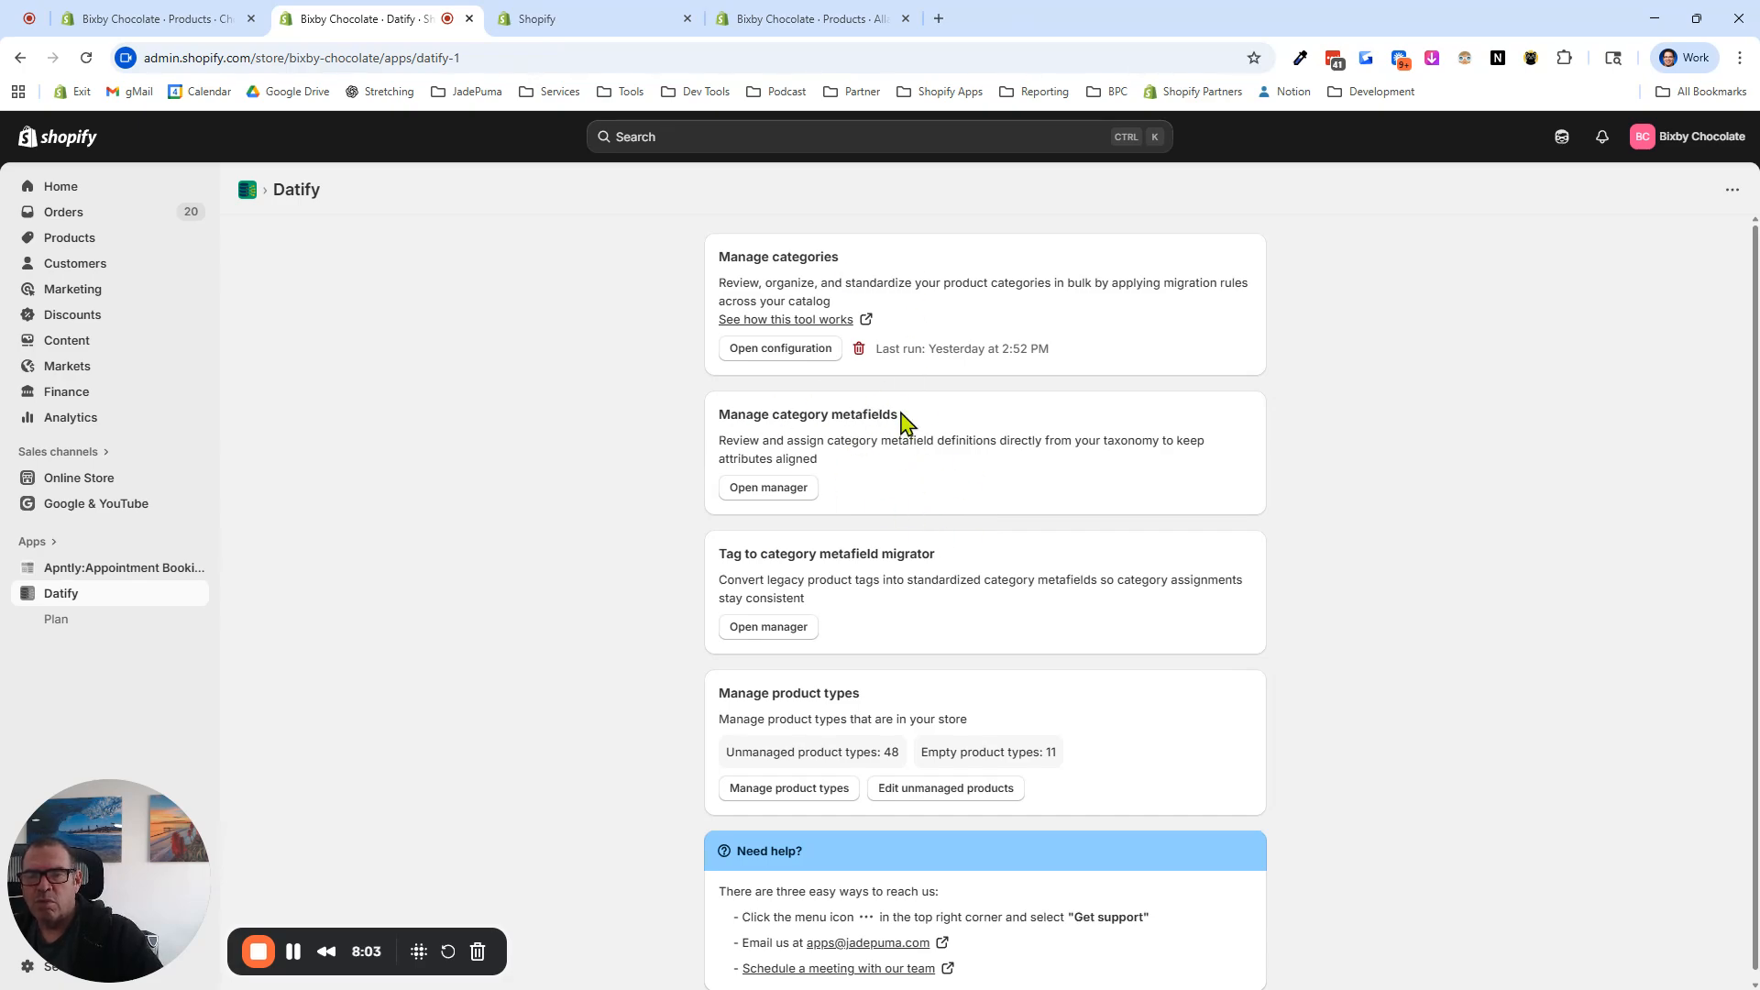
Switch back to the Allagash Beer Brittle product page and review its description, category and category metafields.
{"action": "left_click", "coordinate": [806, 23]}
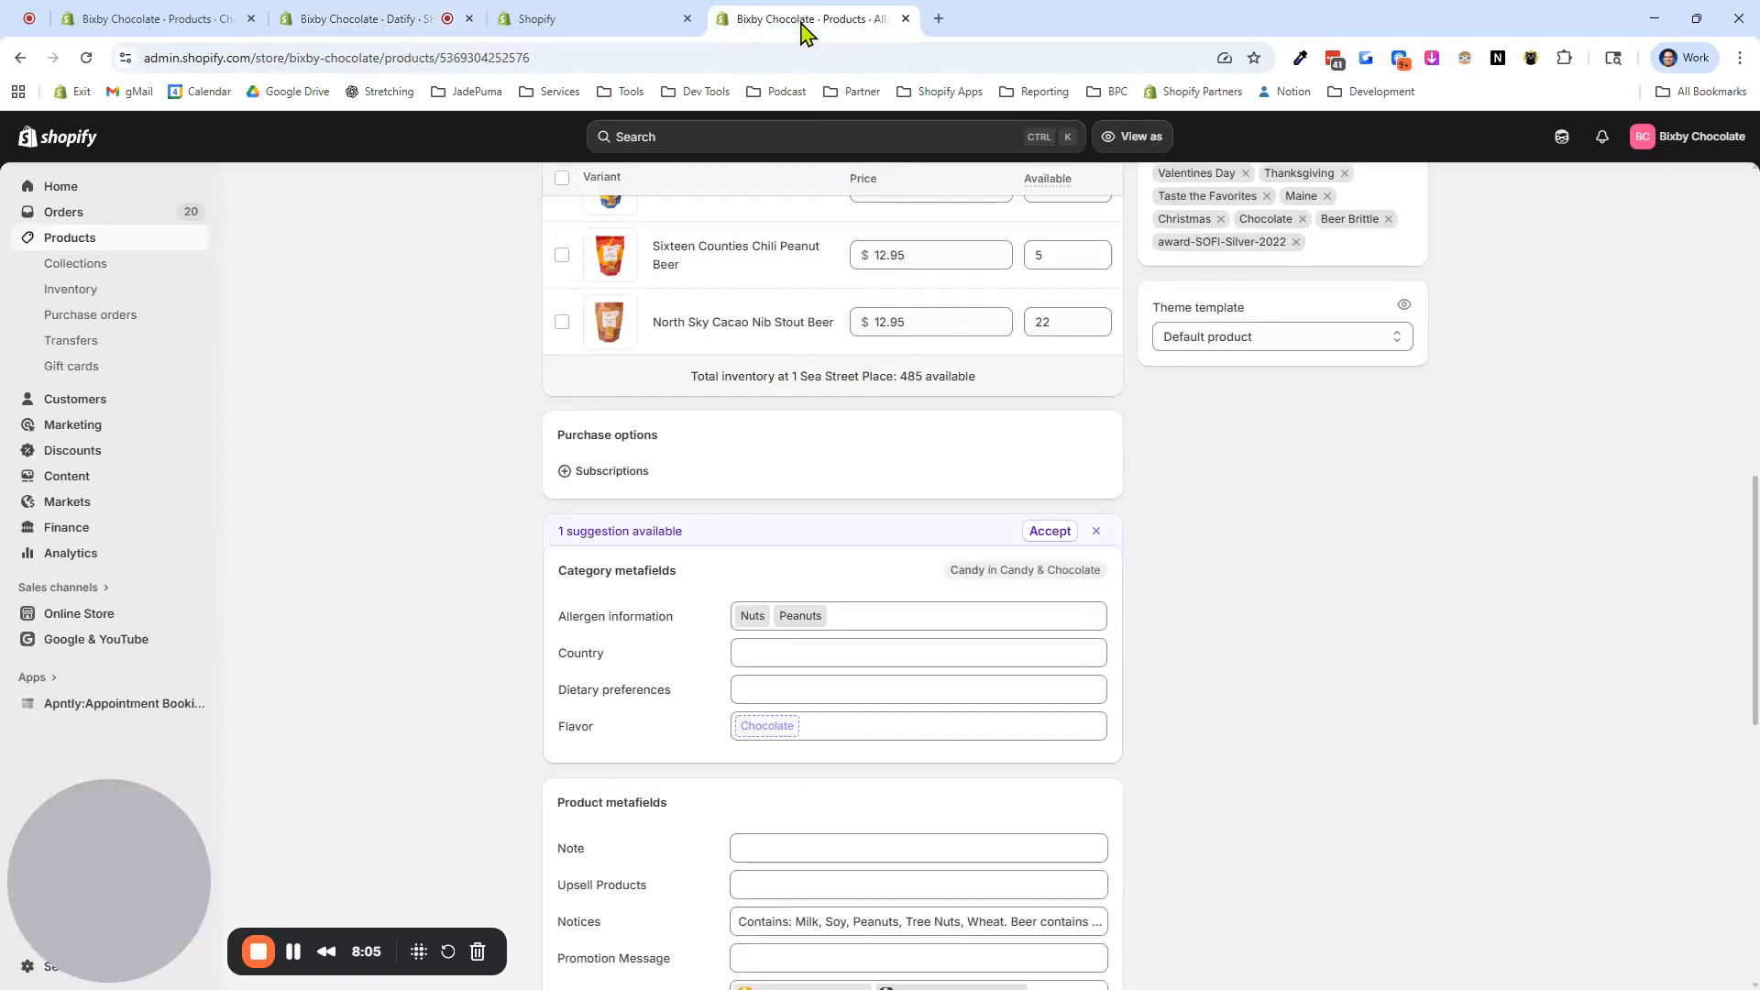
{"action": "scroll", "coordinate": [993, 694], "scroll_direction": "up", "scroll_amount": 8}
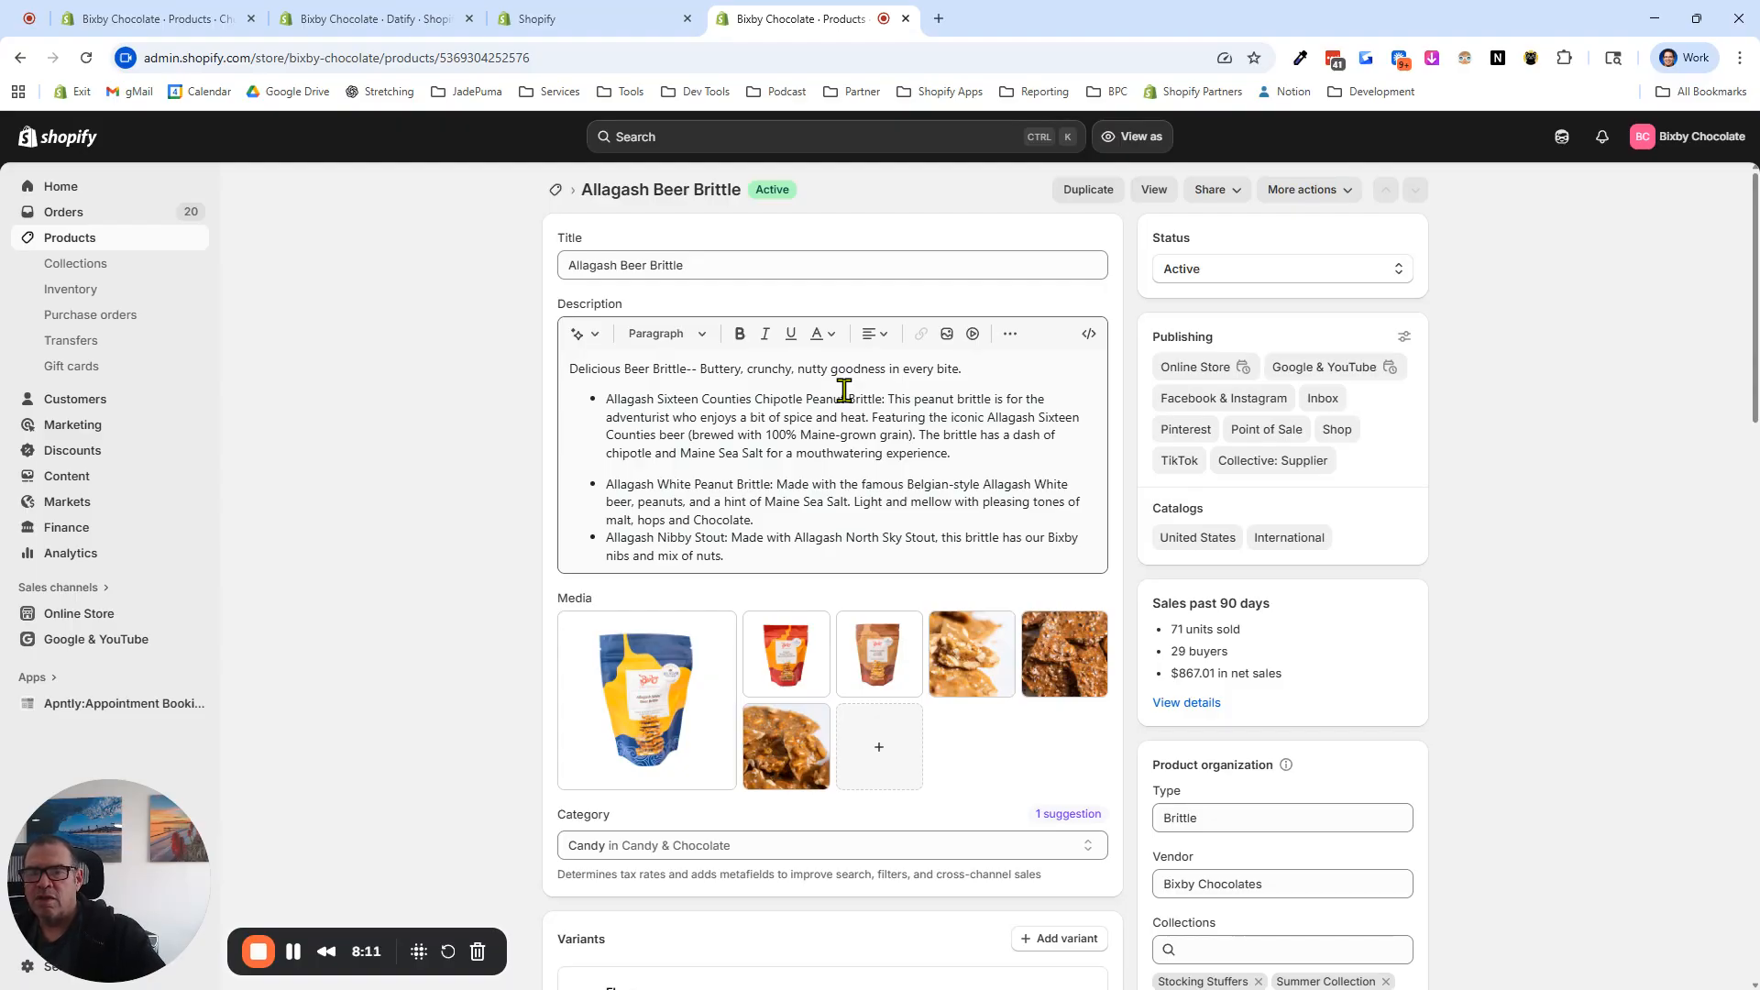
{"action": "scroll", "coordinate": [738, 724], "scroll_direction": "down", "scroll_amount": 3}
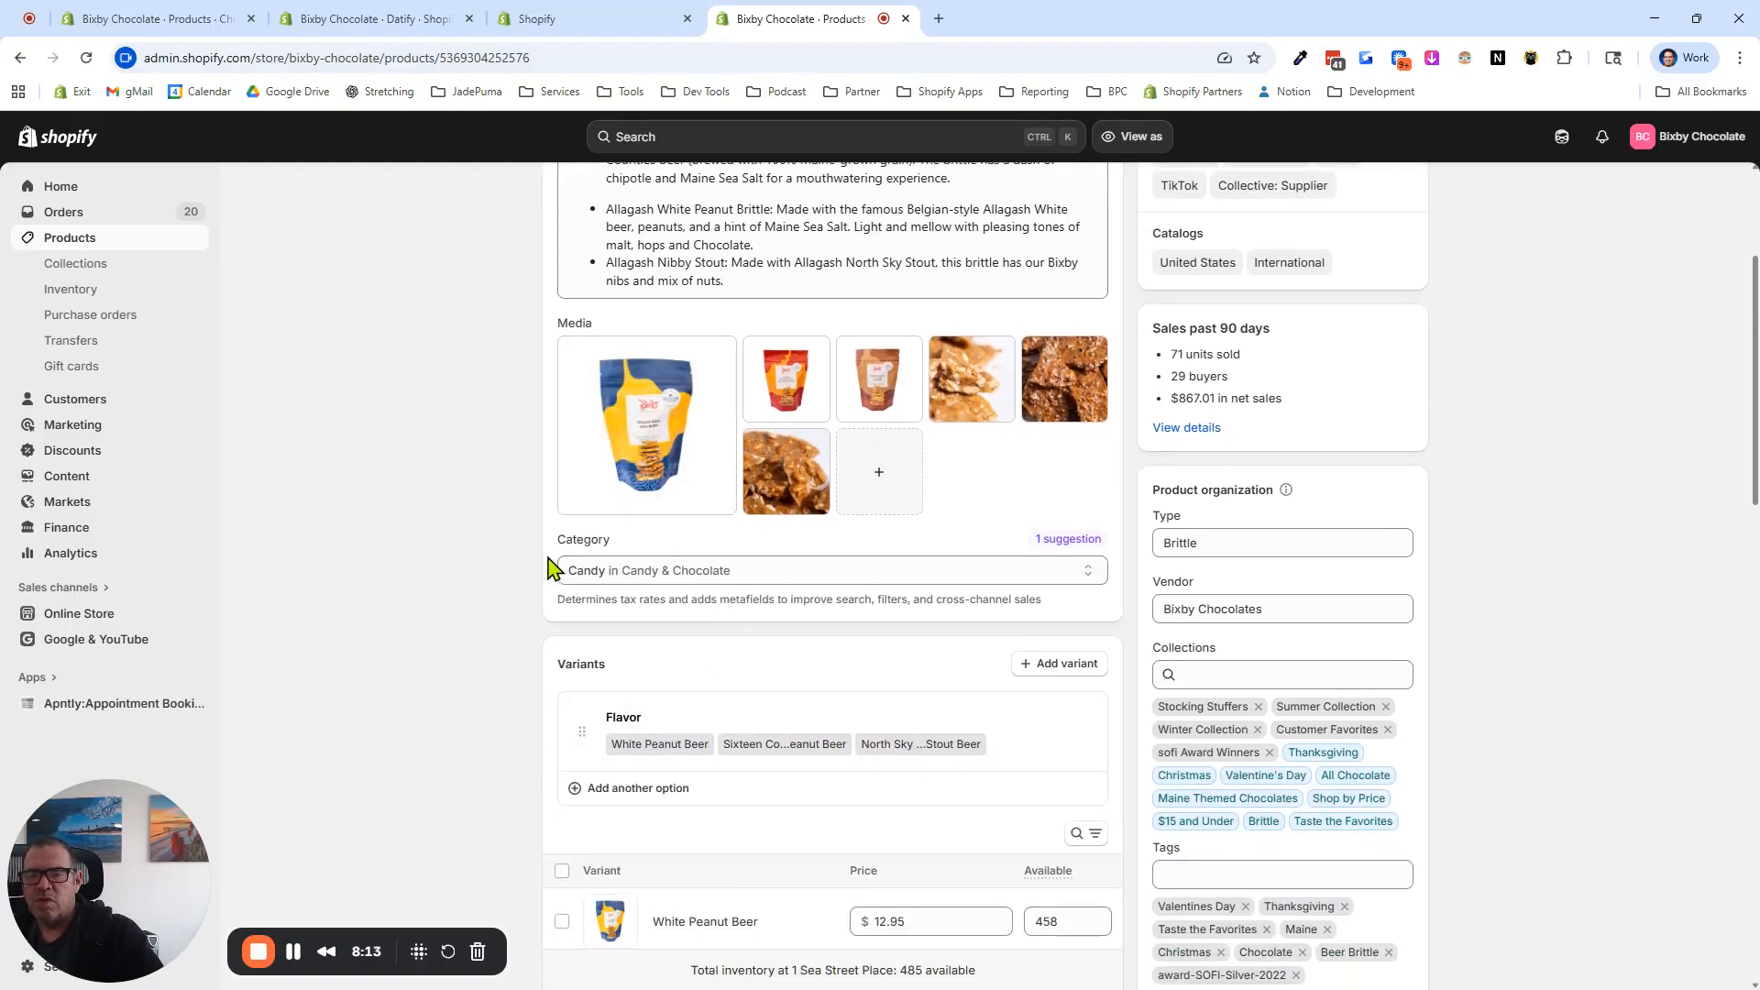
{"action": "scroll", "coordinate": [679, 609], "scroll_direction": "down", "scroll_amount": 8}
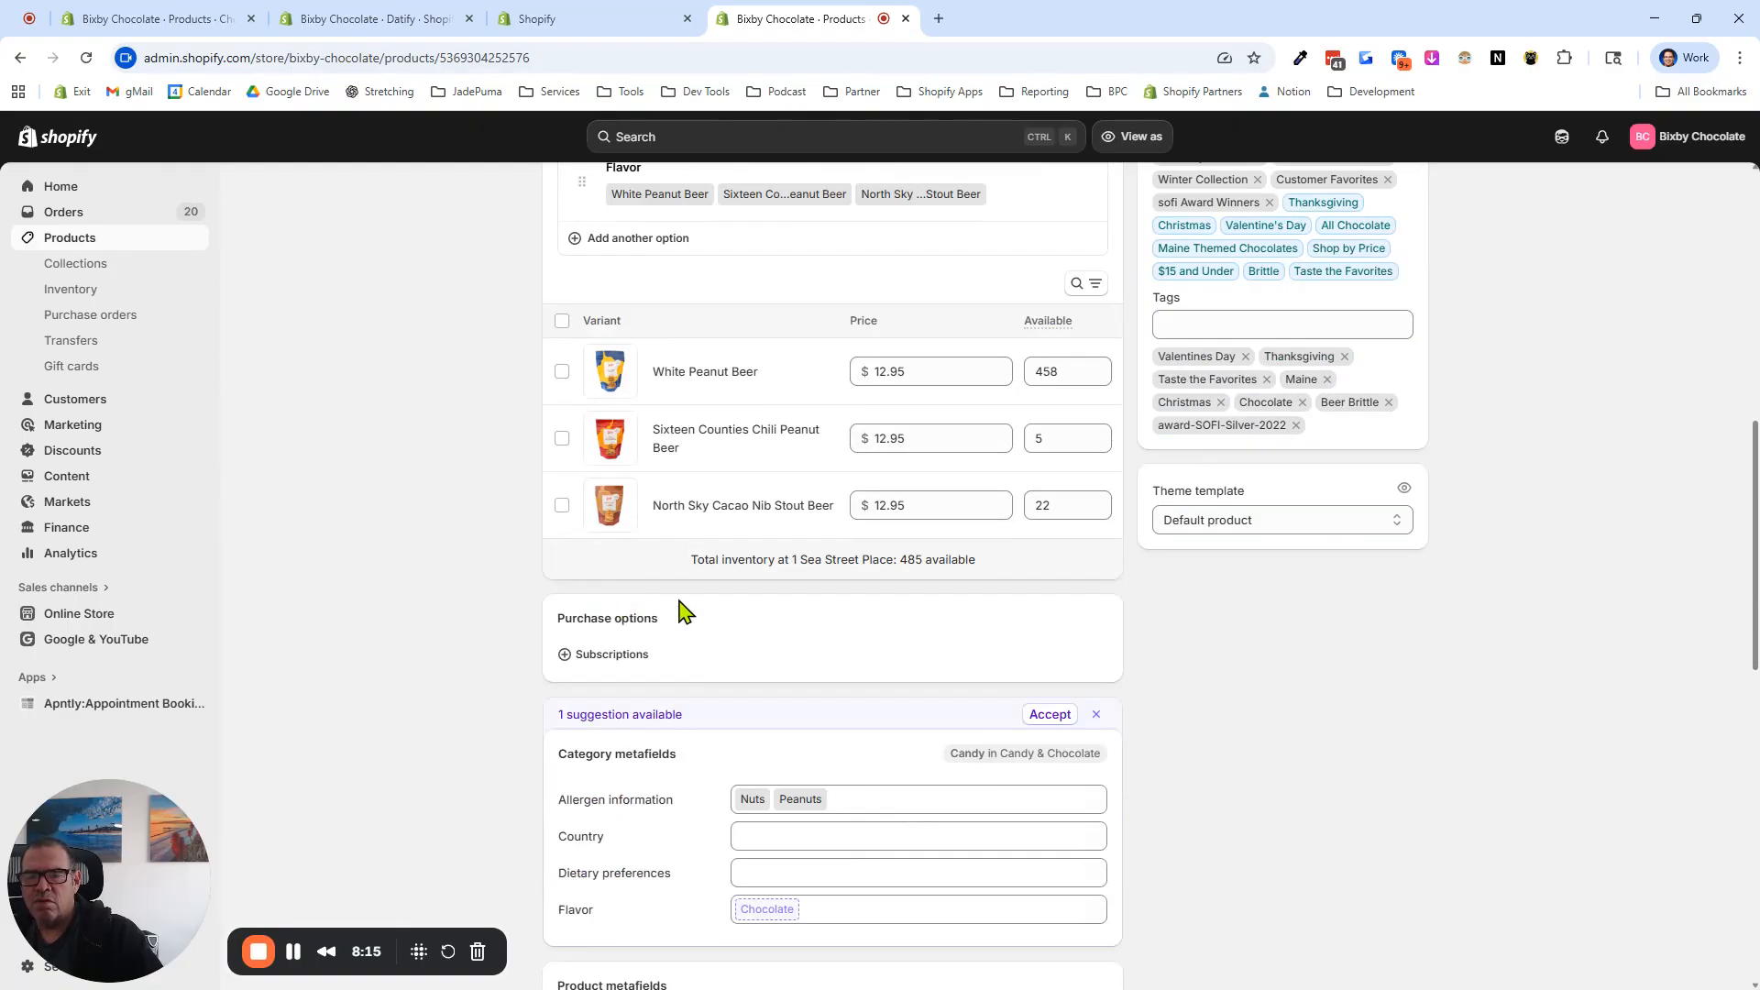
{"action": "left_click", "coordinate": [623, 513]}
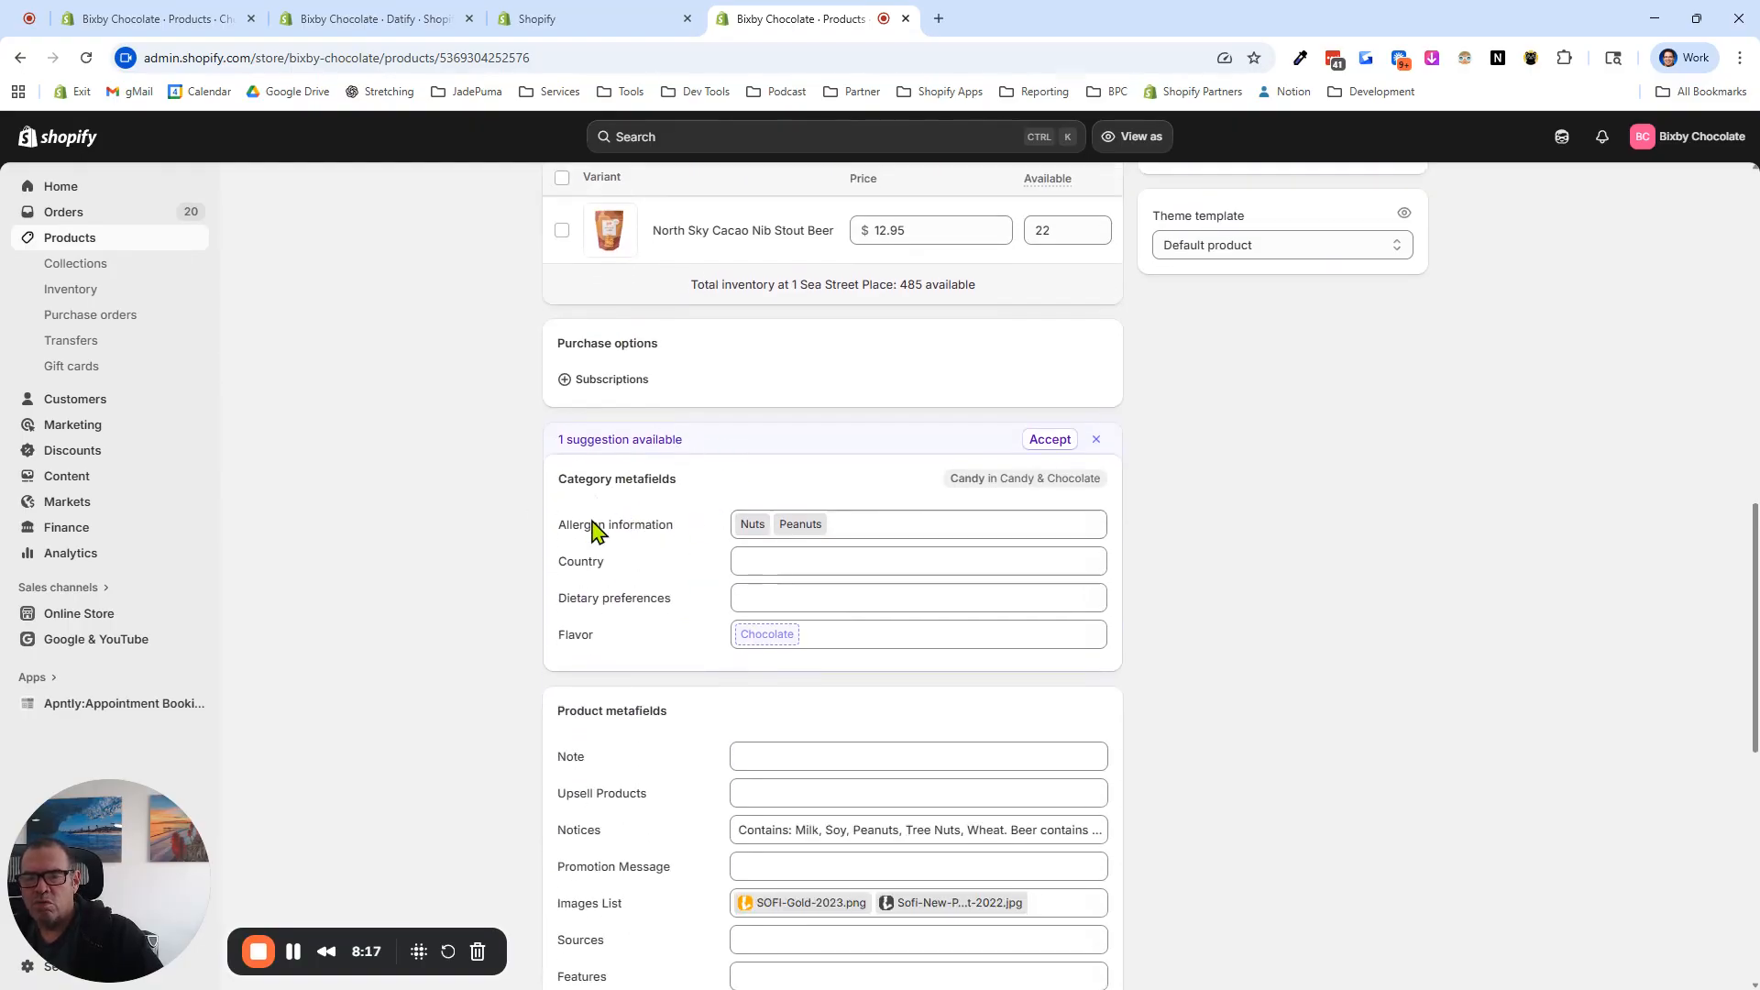